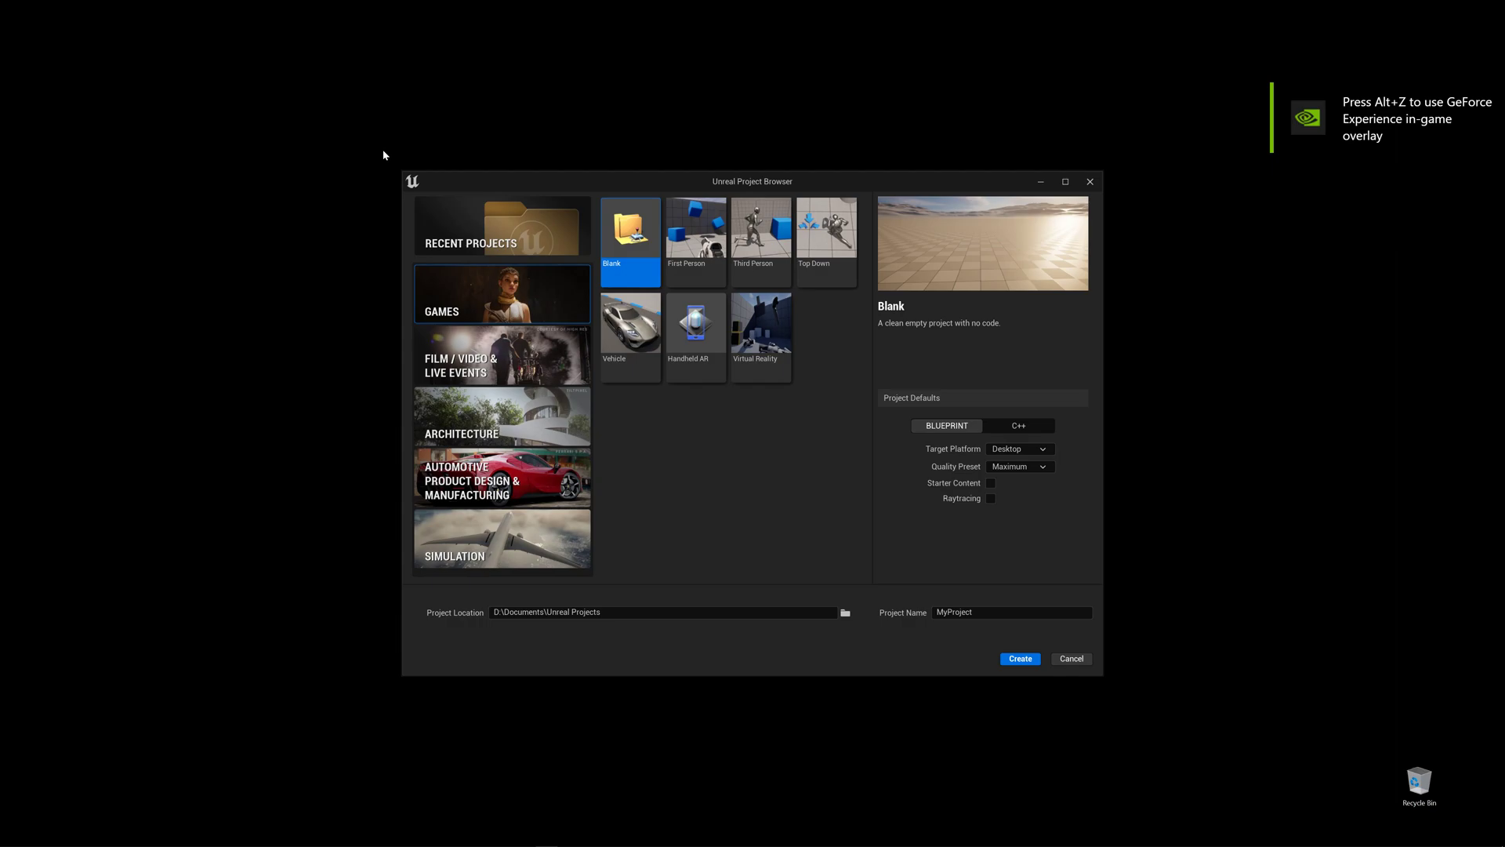
- Create a blank Games project named MIDIKeyboardTest, keeping the Blueprint defaults
{"action": "left_click", "coordinate": [991, 612]}
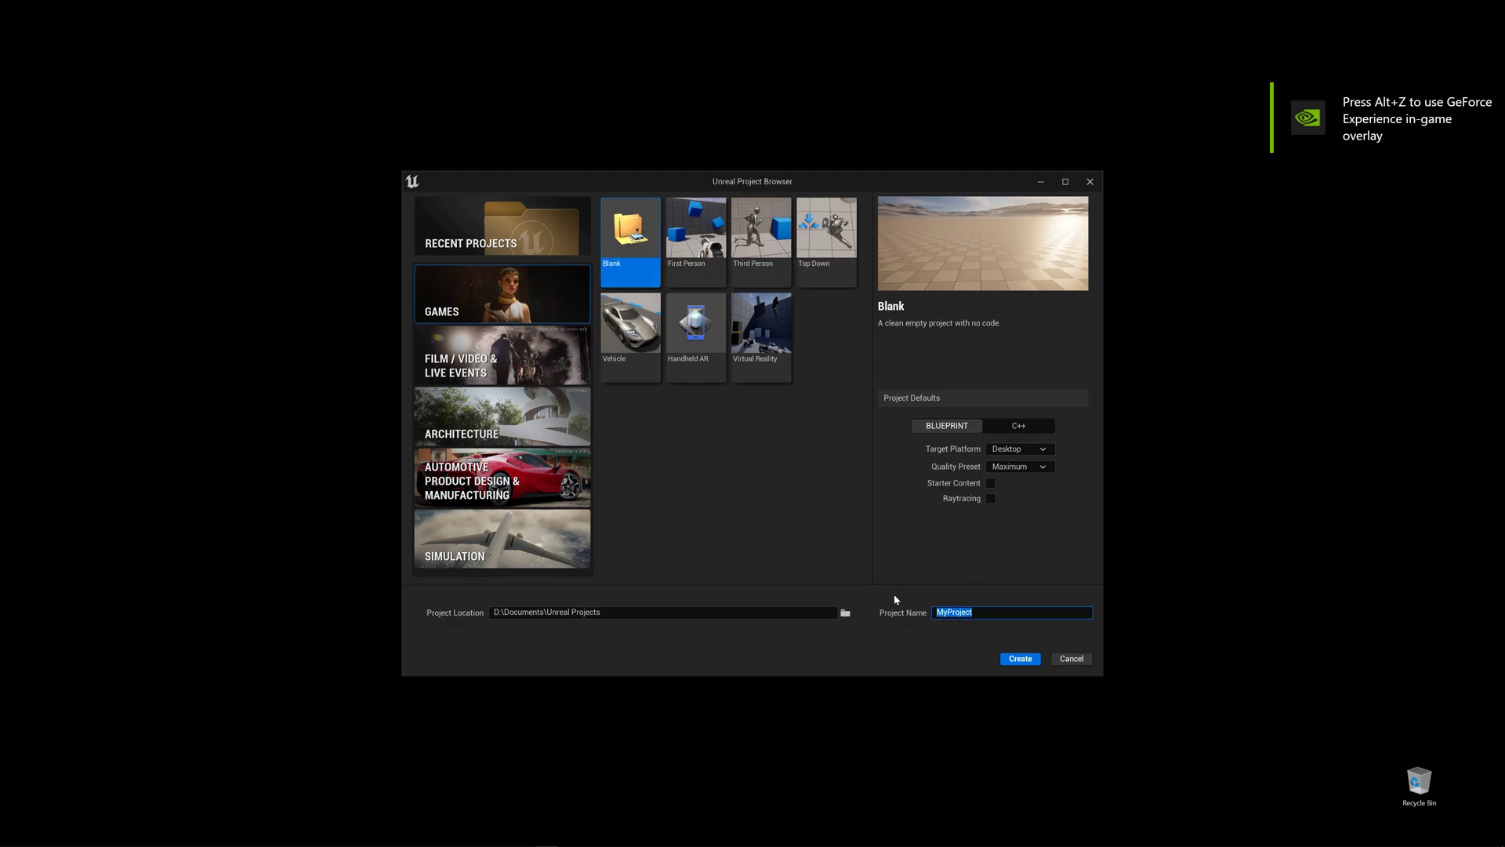
{"action": "type", "text": "MIDIKeyboardTest"}
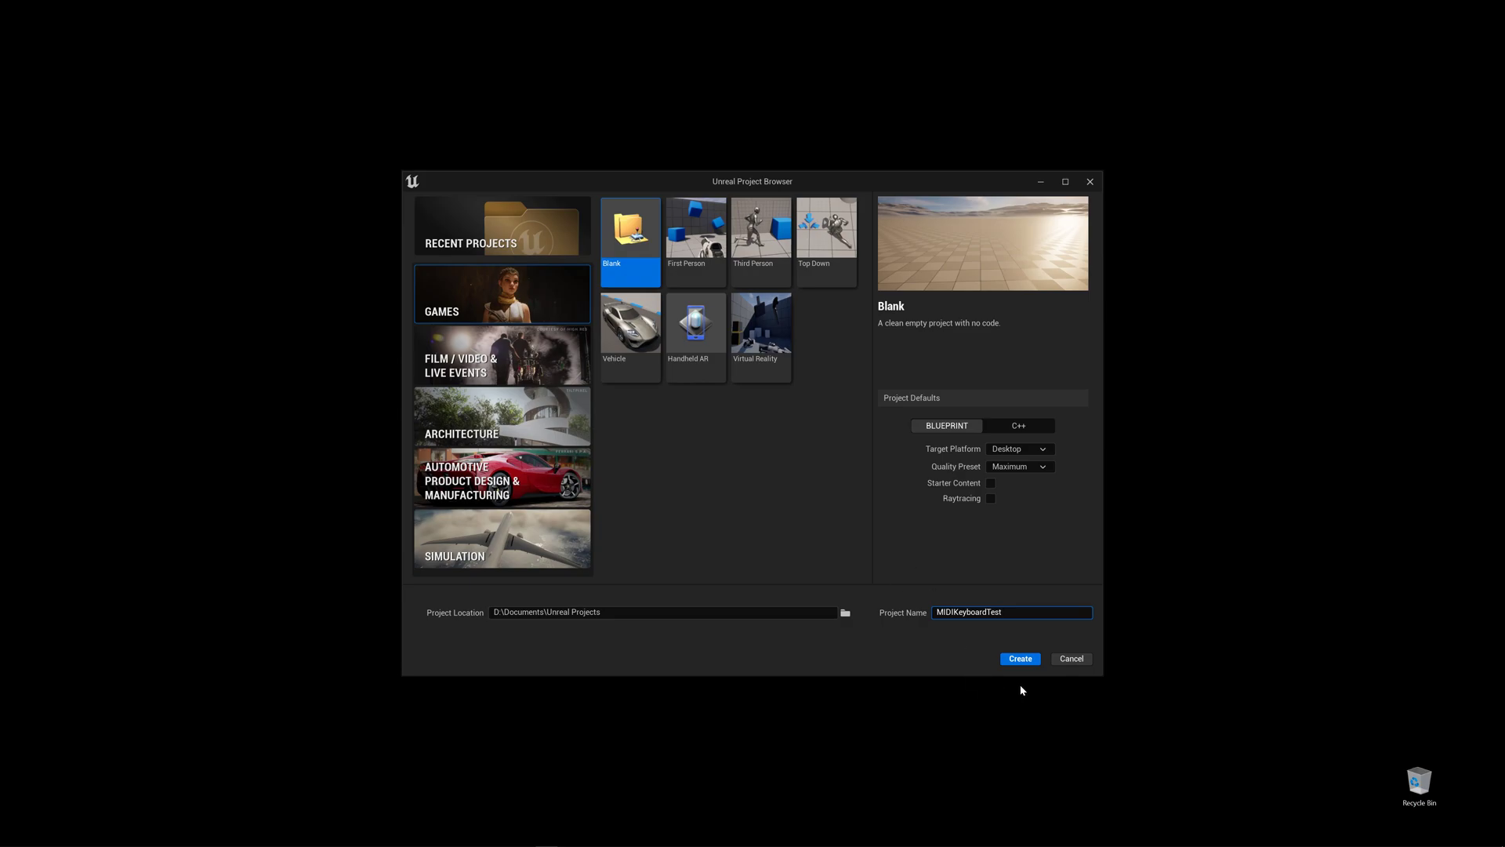
{"action": "left_click", "coordinate": [1021, 661]}
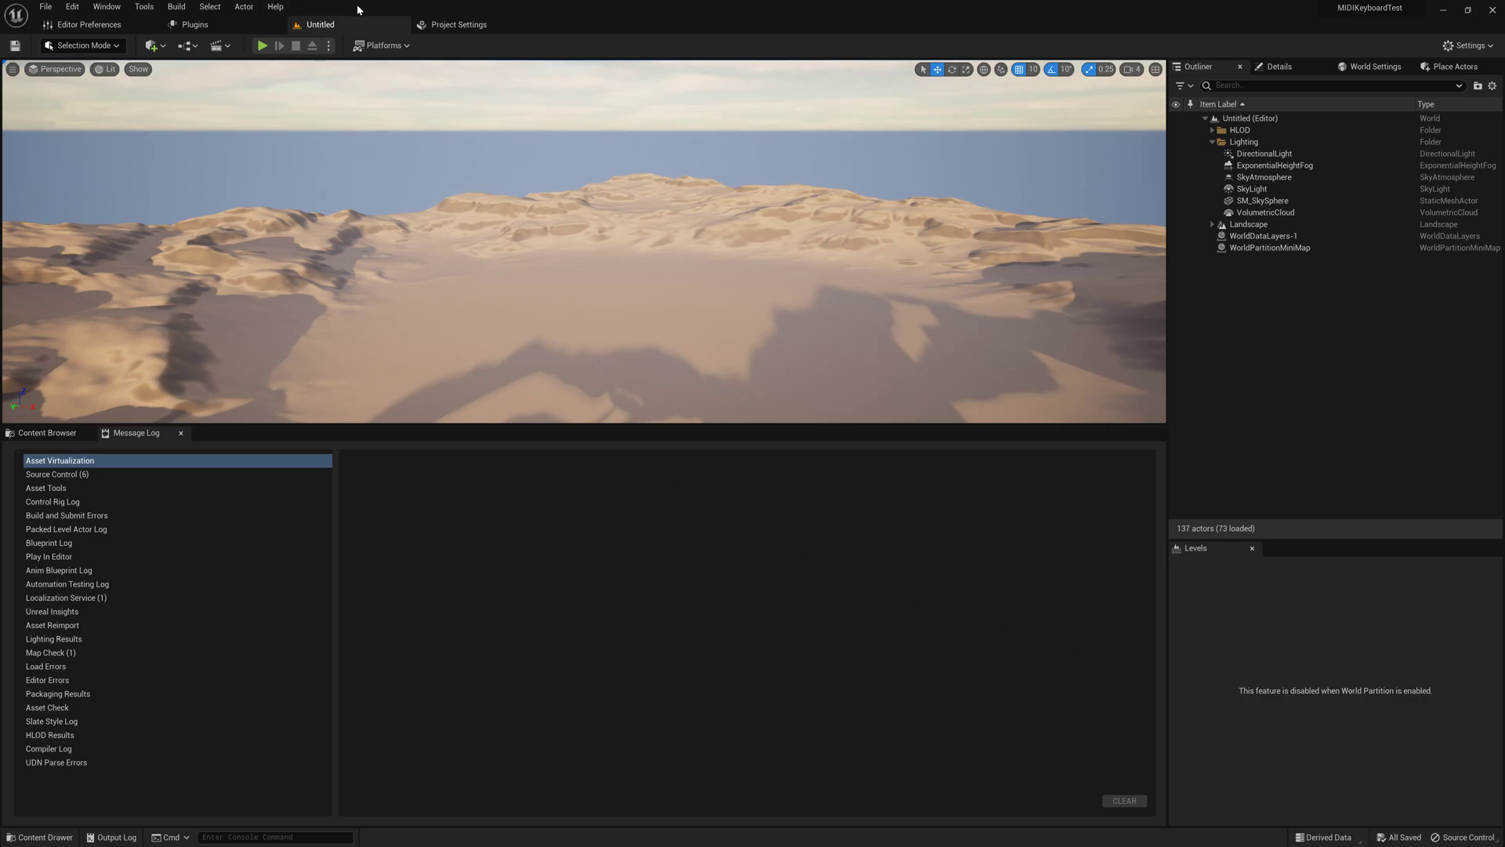
- Find the MIDI Device Support plugin by searching for "midi", enable it despite its beta status, and restart the editor
{"action": "left_click", "coordinate": [221, 26]}
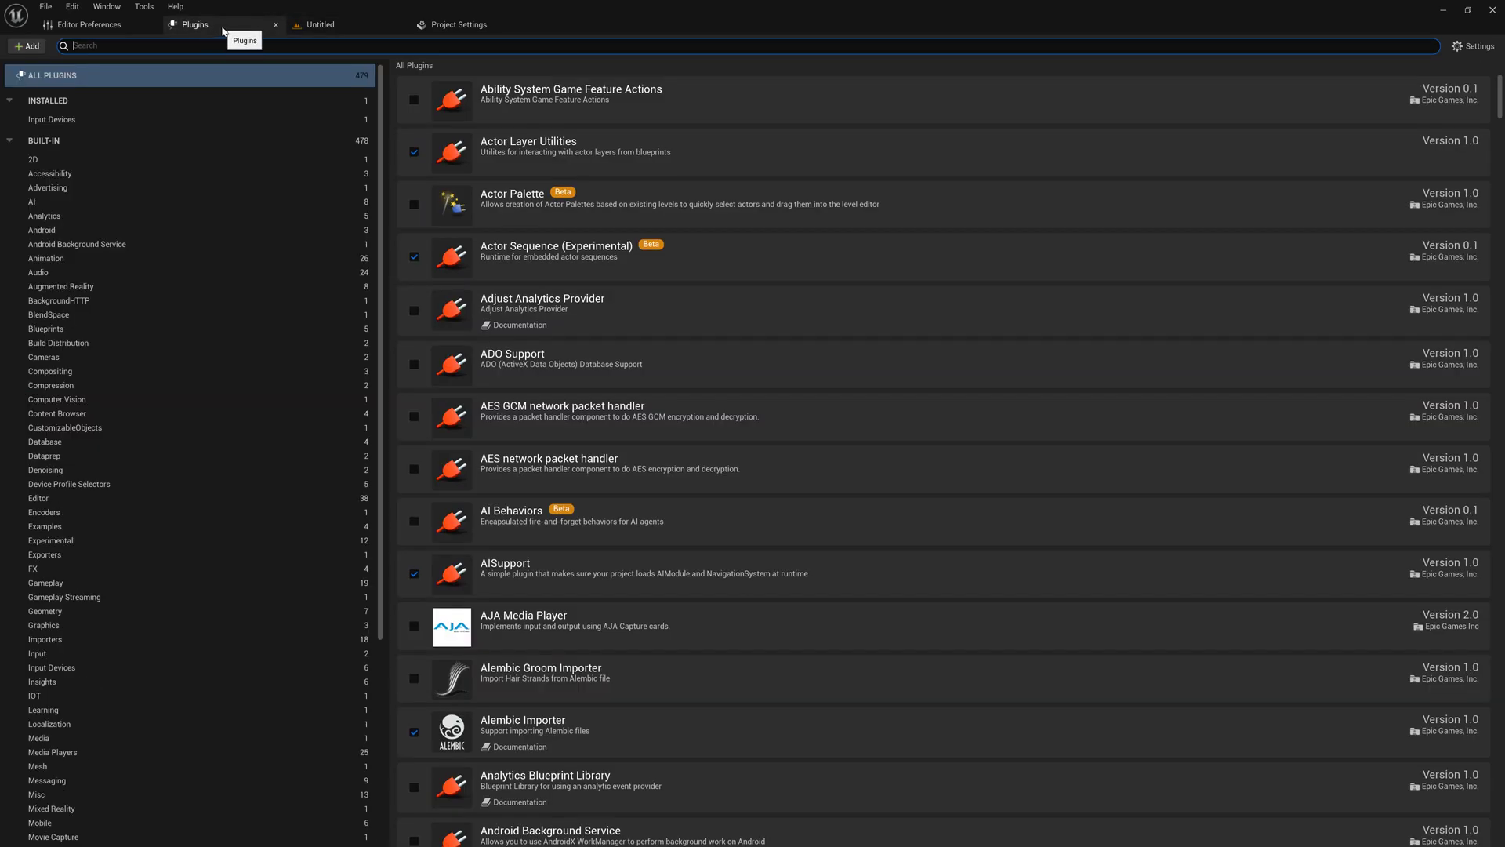
{"action": "left_click", "coordinate": [144, 7]}
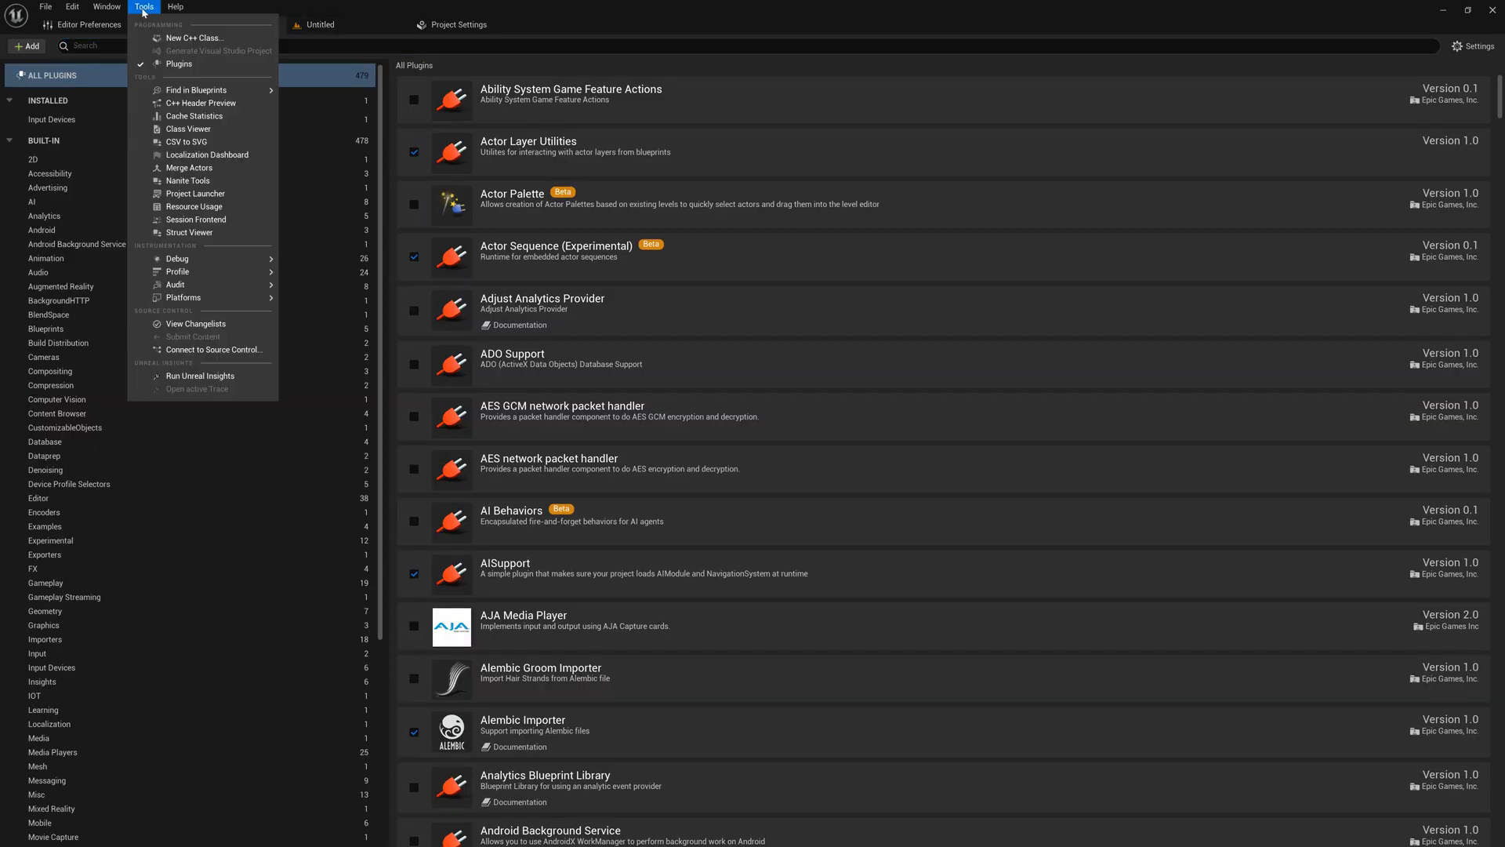
{"action": "mouse_move", "coordinate": [73, 9]}
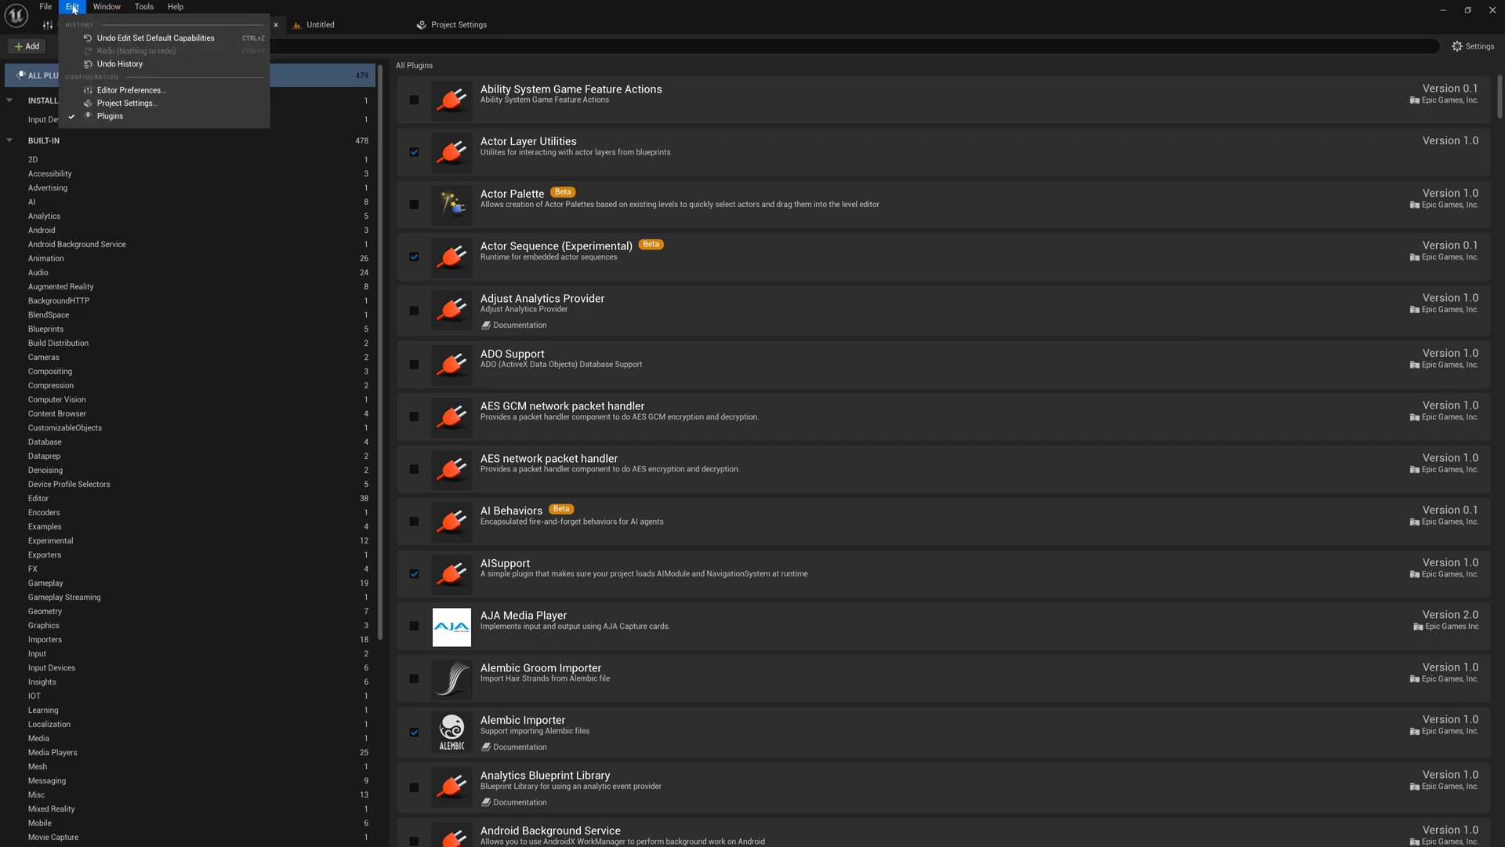
{"action": "left_click", "coordinate": [125, 117]}
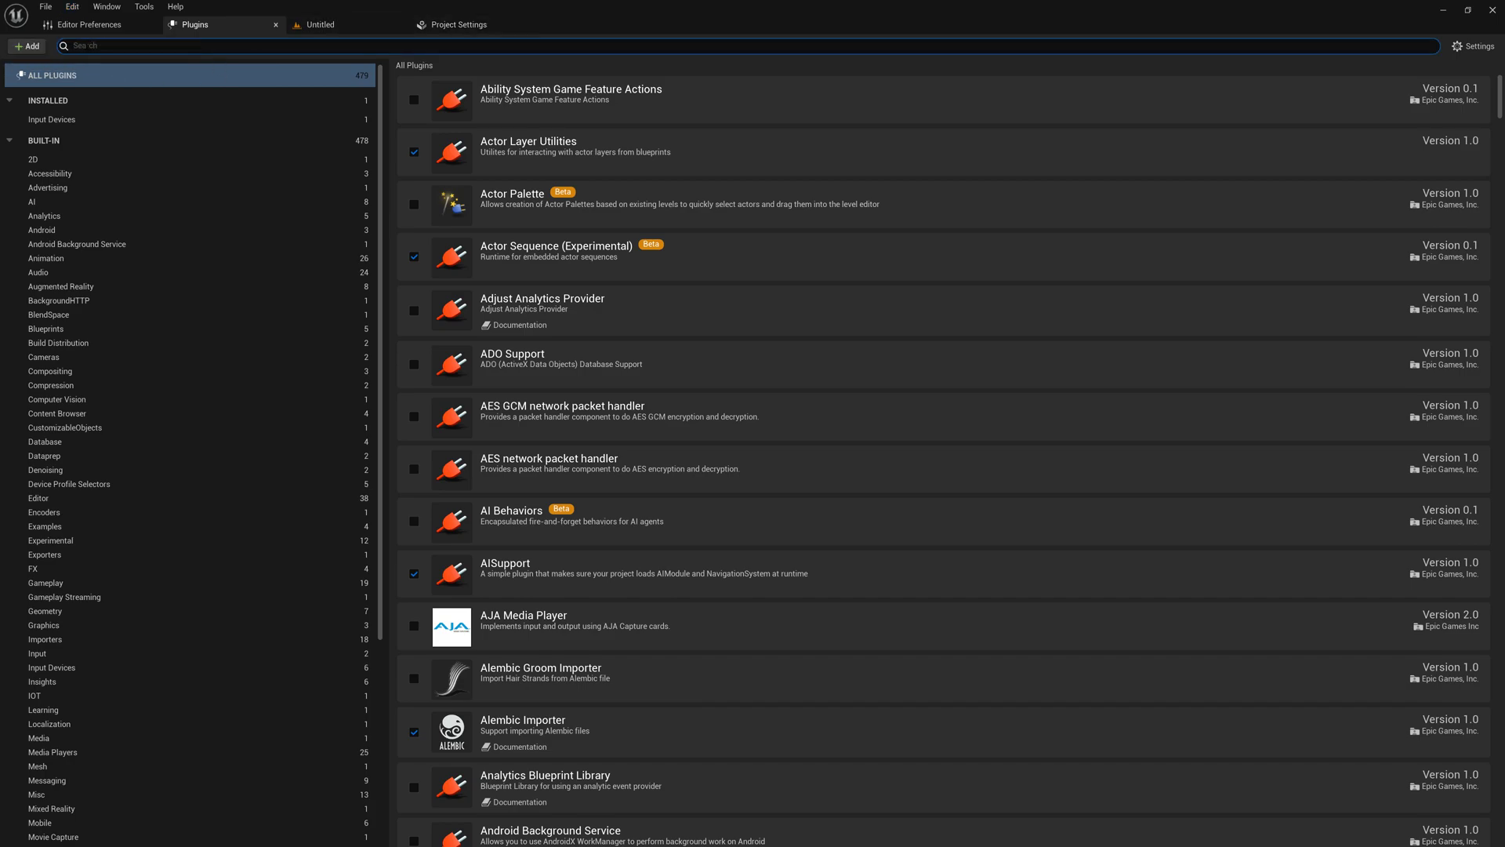
{"action": "type", "text": "midi"}
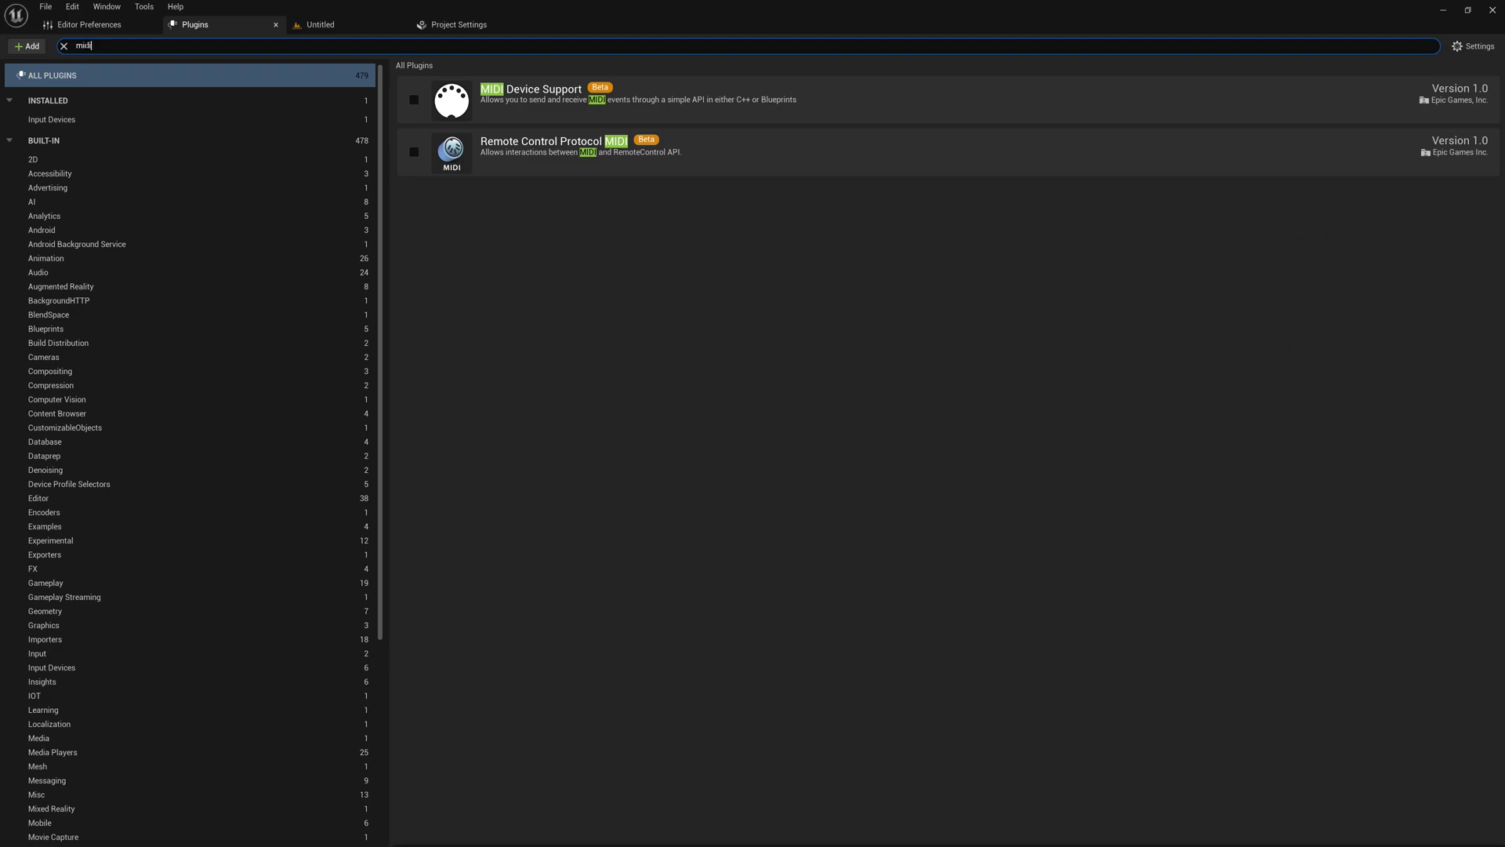
{"action": "left_click", "coordinate": [415, 100]}
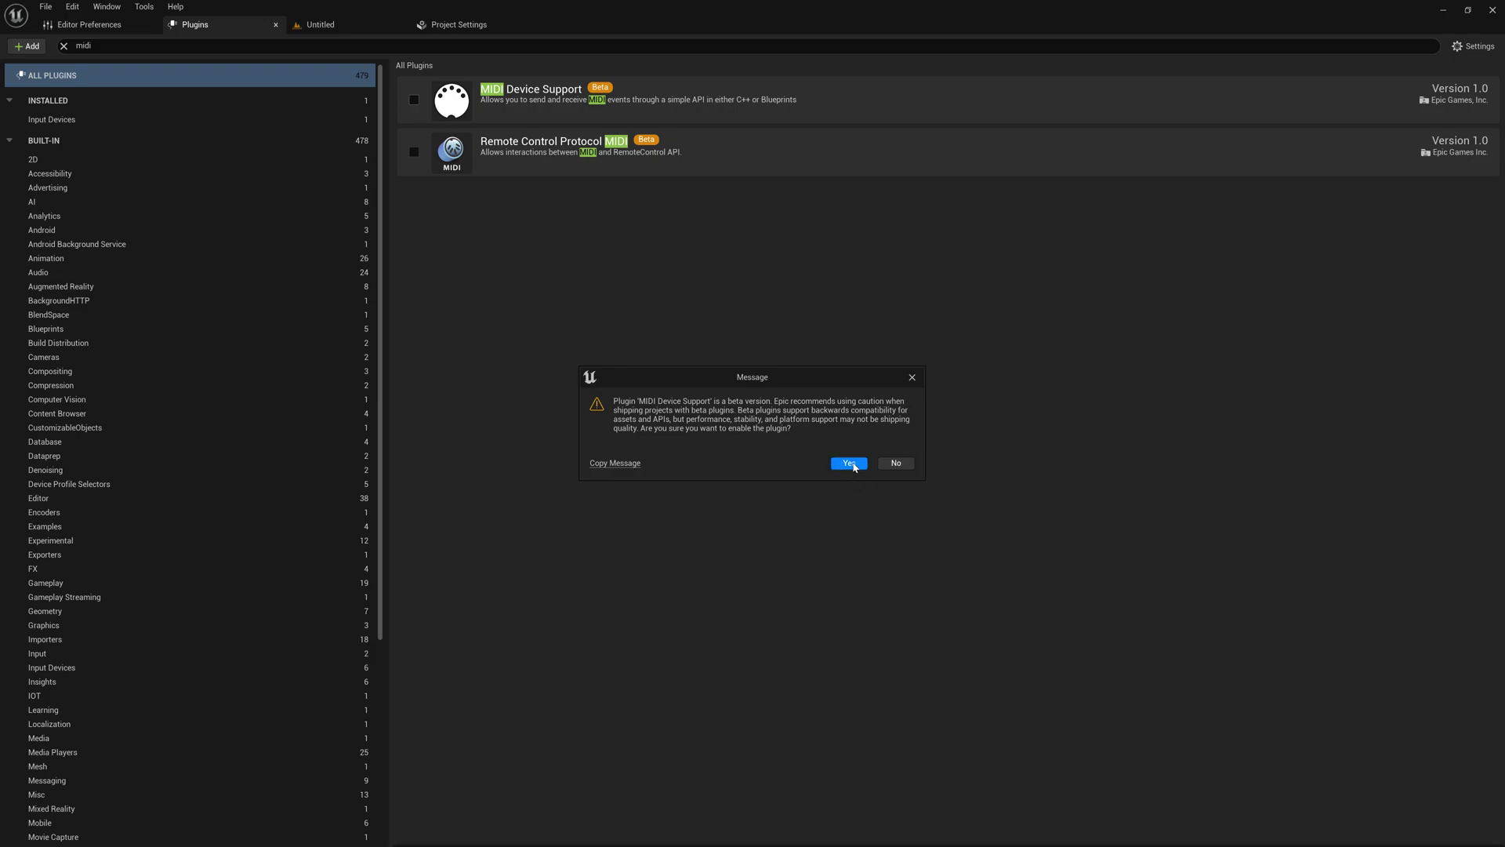
{"action": "left_click", "coordinate": [851, 464]}
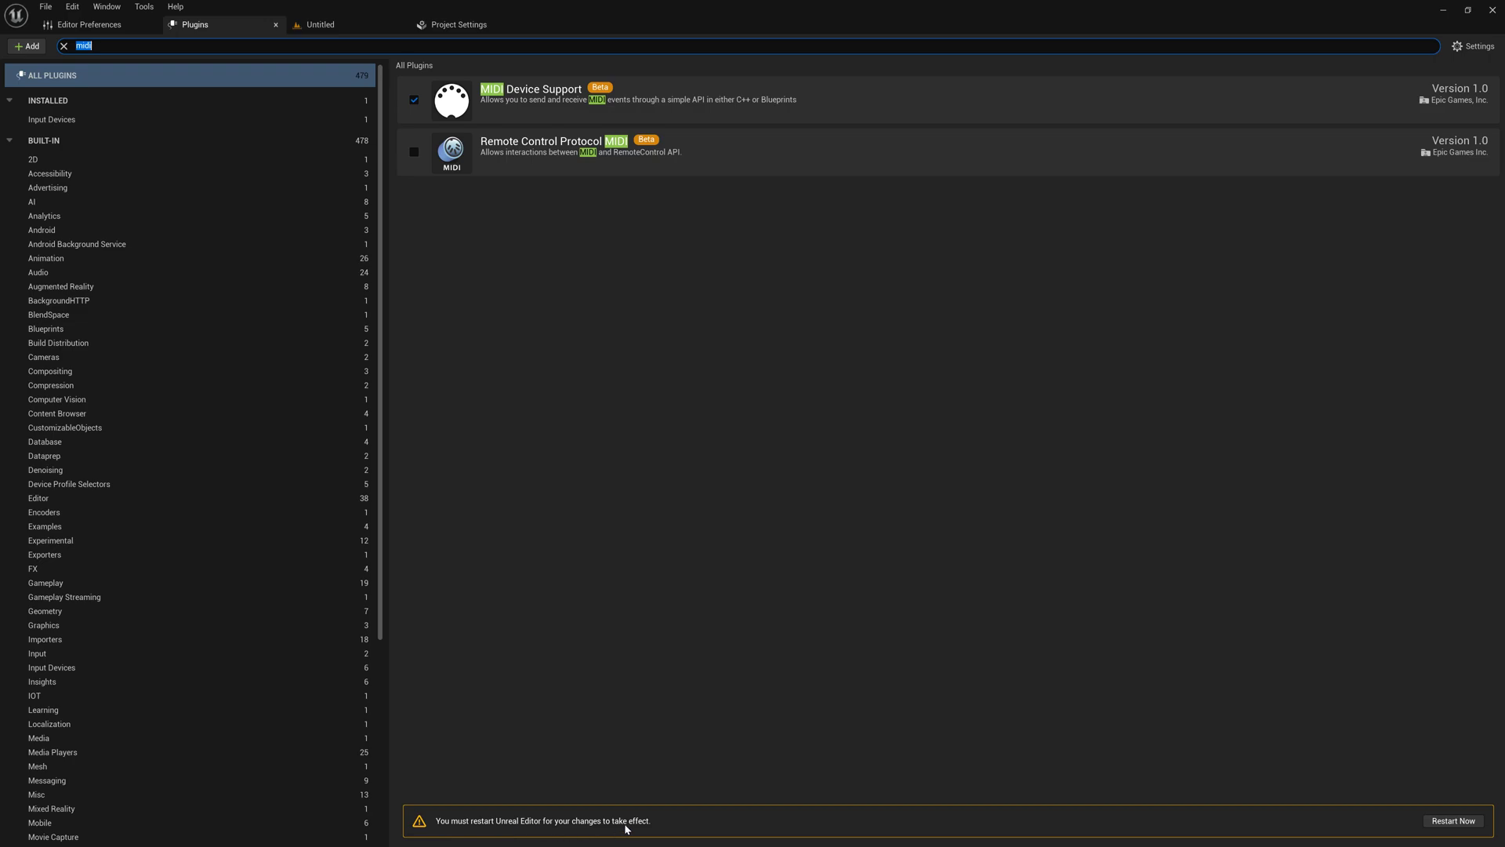
{"action": "left_click", "coordinate": [1453, 821]}
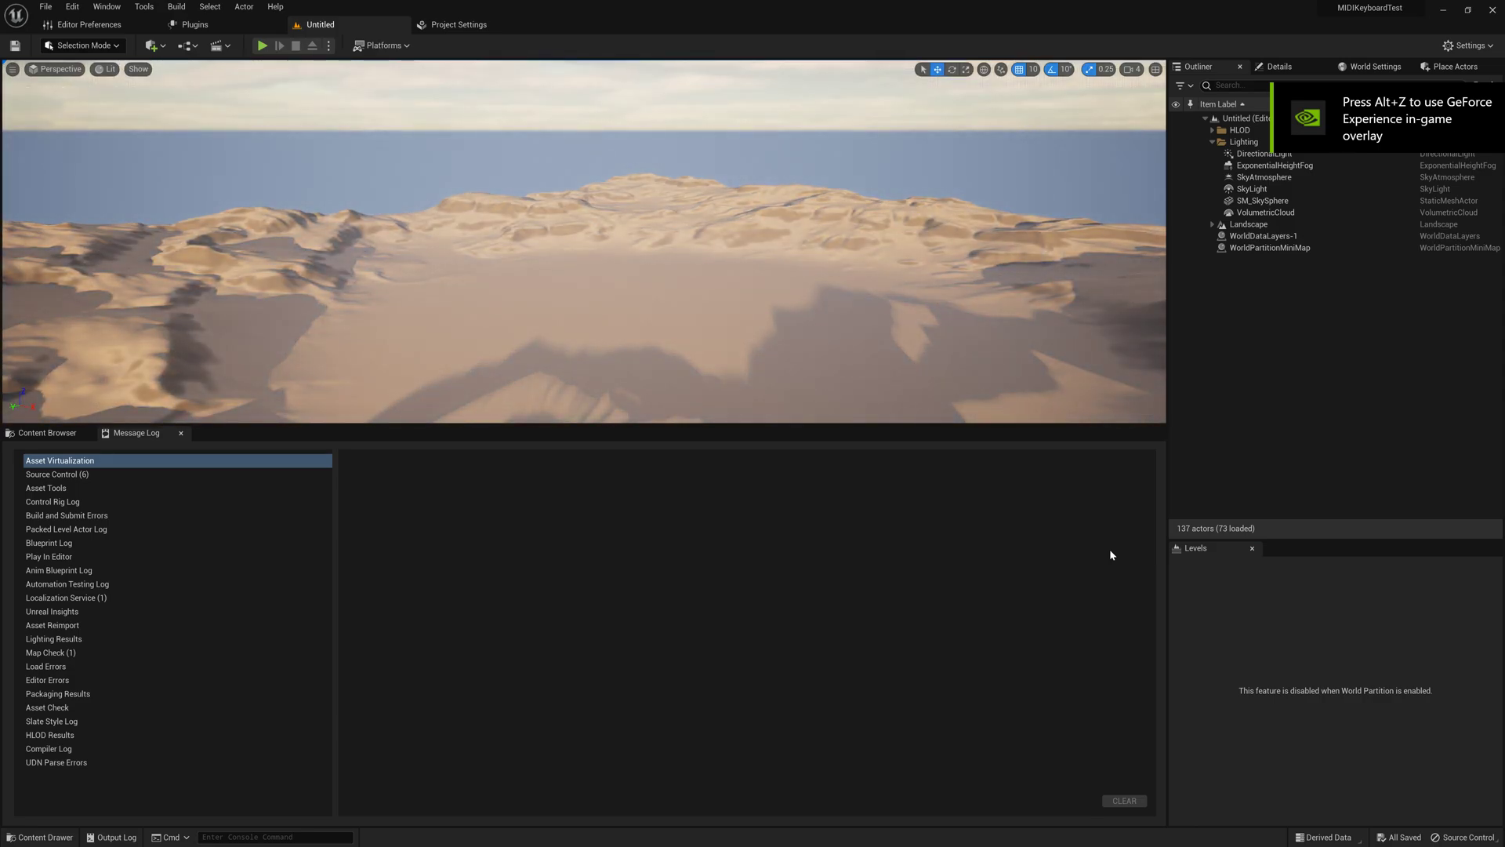
- Create a folder named MIDIKeyboardTest inside the project's Content folder
{"action": "left_click", "coordinate": [32, 435]}
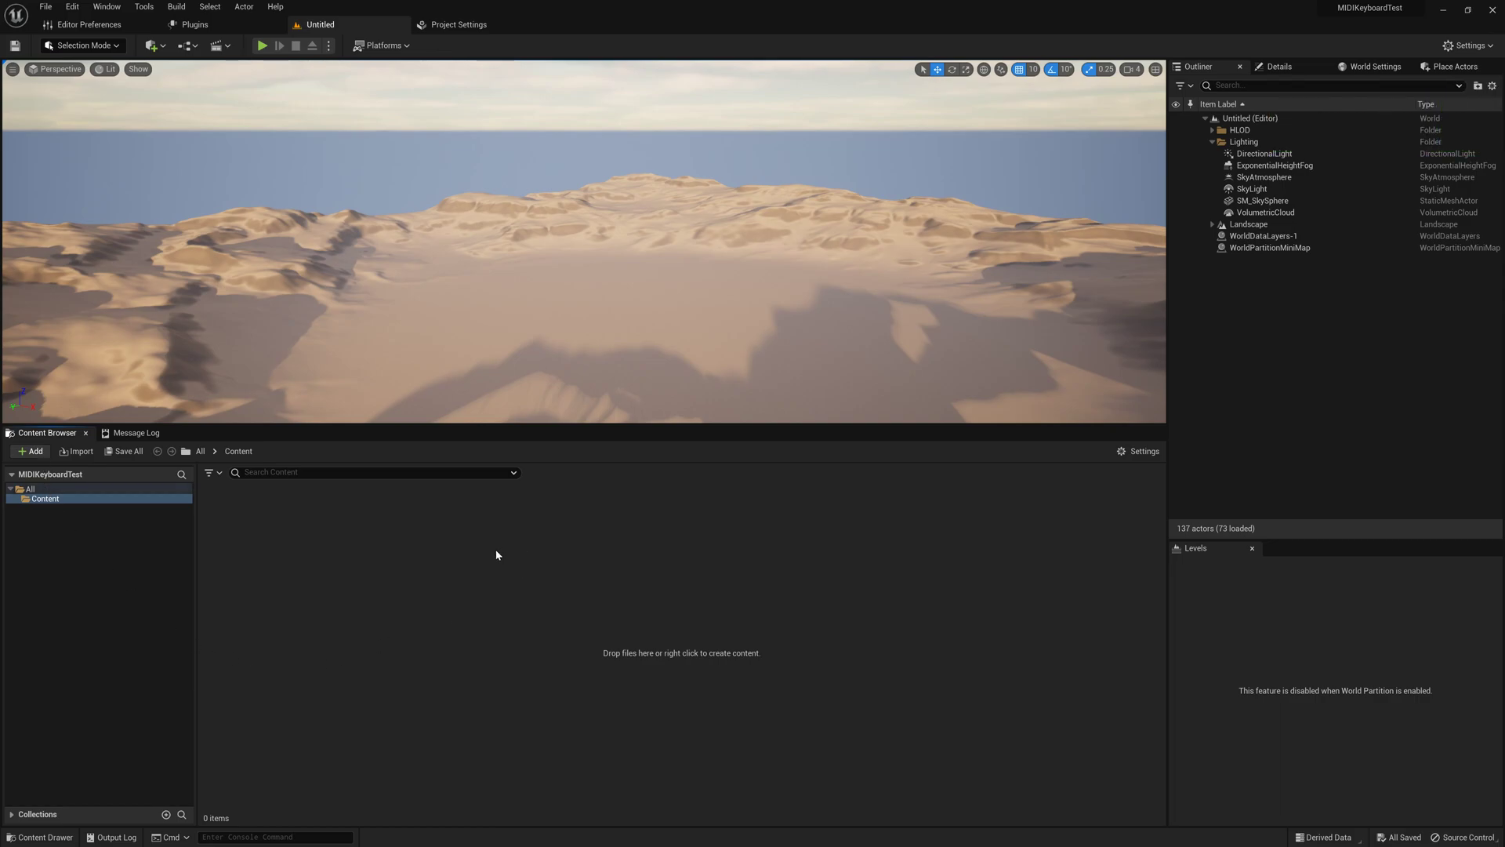
{"action": "left_click", "coordinate": [33, 491]}
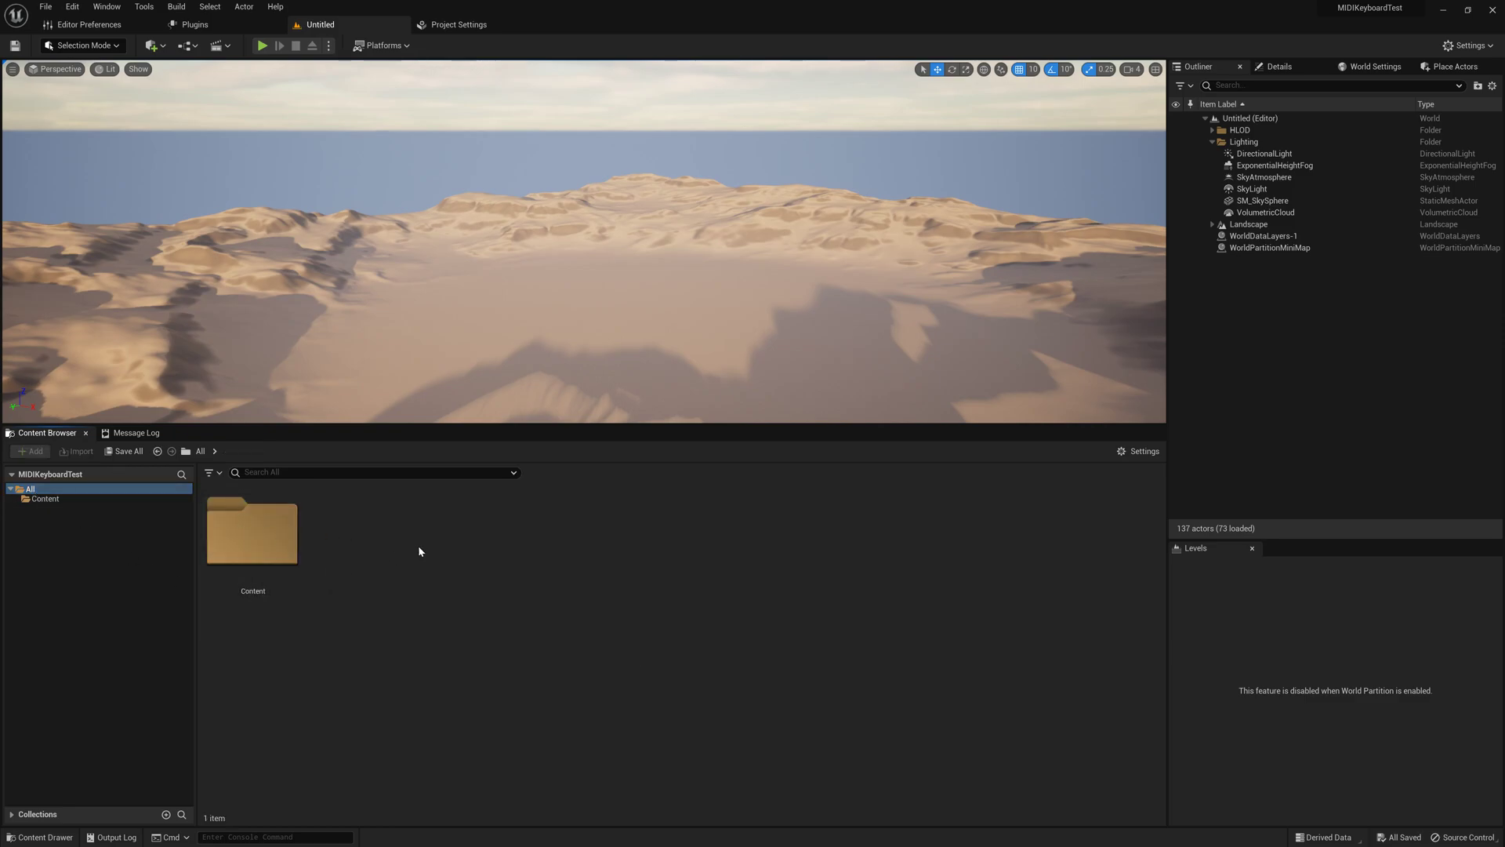
{"action": "left_click", "coordinate": [45, 499]}
{"action": "right_click", "coordinate": [57, 531]}
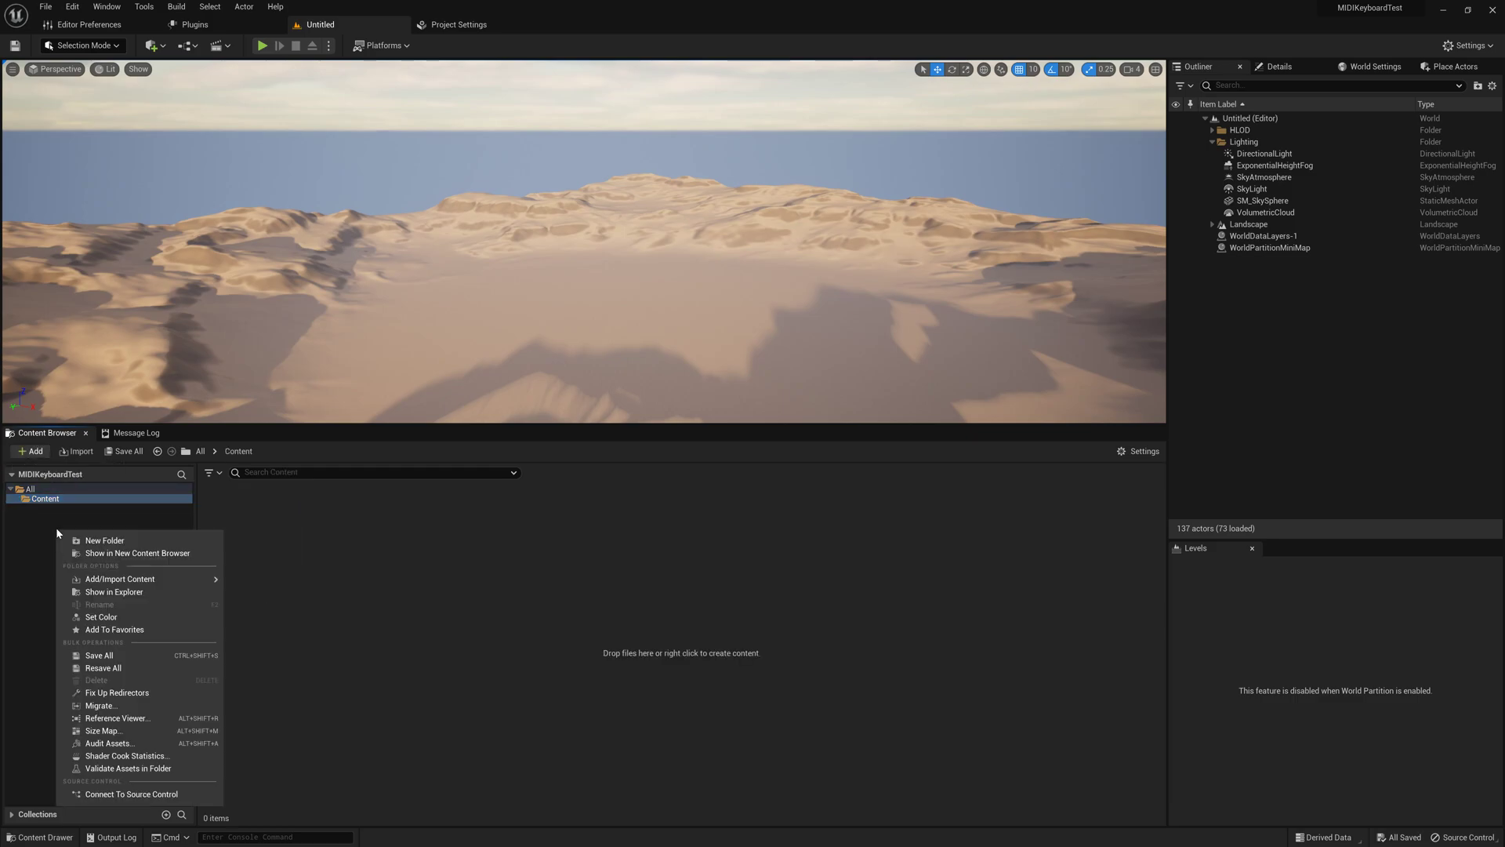
{"action": "left_click", "coordinate": [109, 544]}
{"action": "type", "text": "M"}
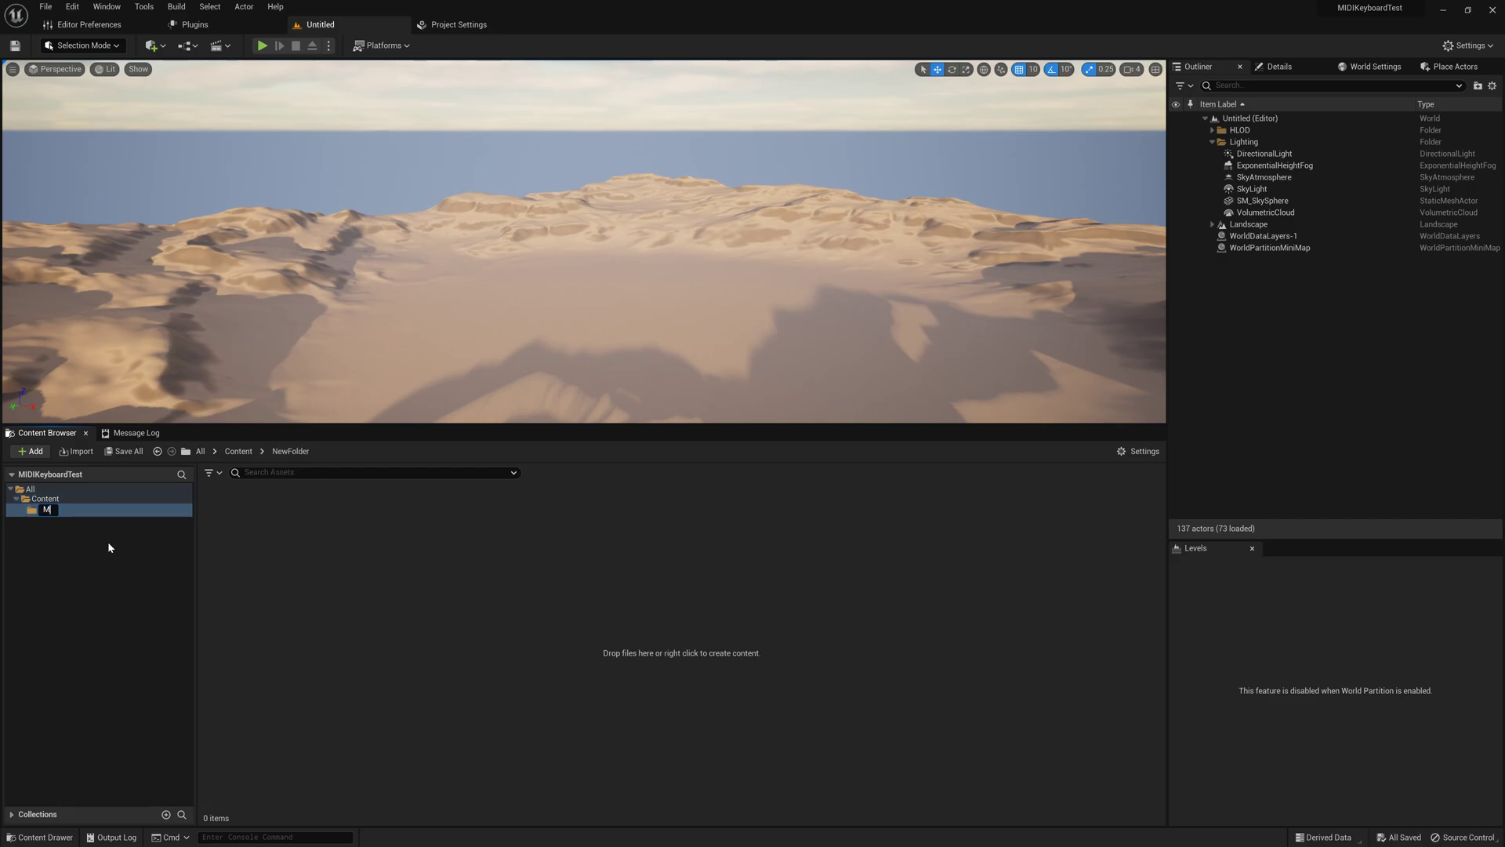
{"action": "type", "text": "IDIKeyboardTest"}
{"action": "key", "text": "Return"}
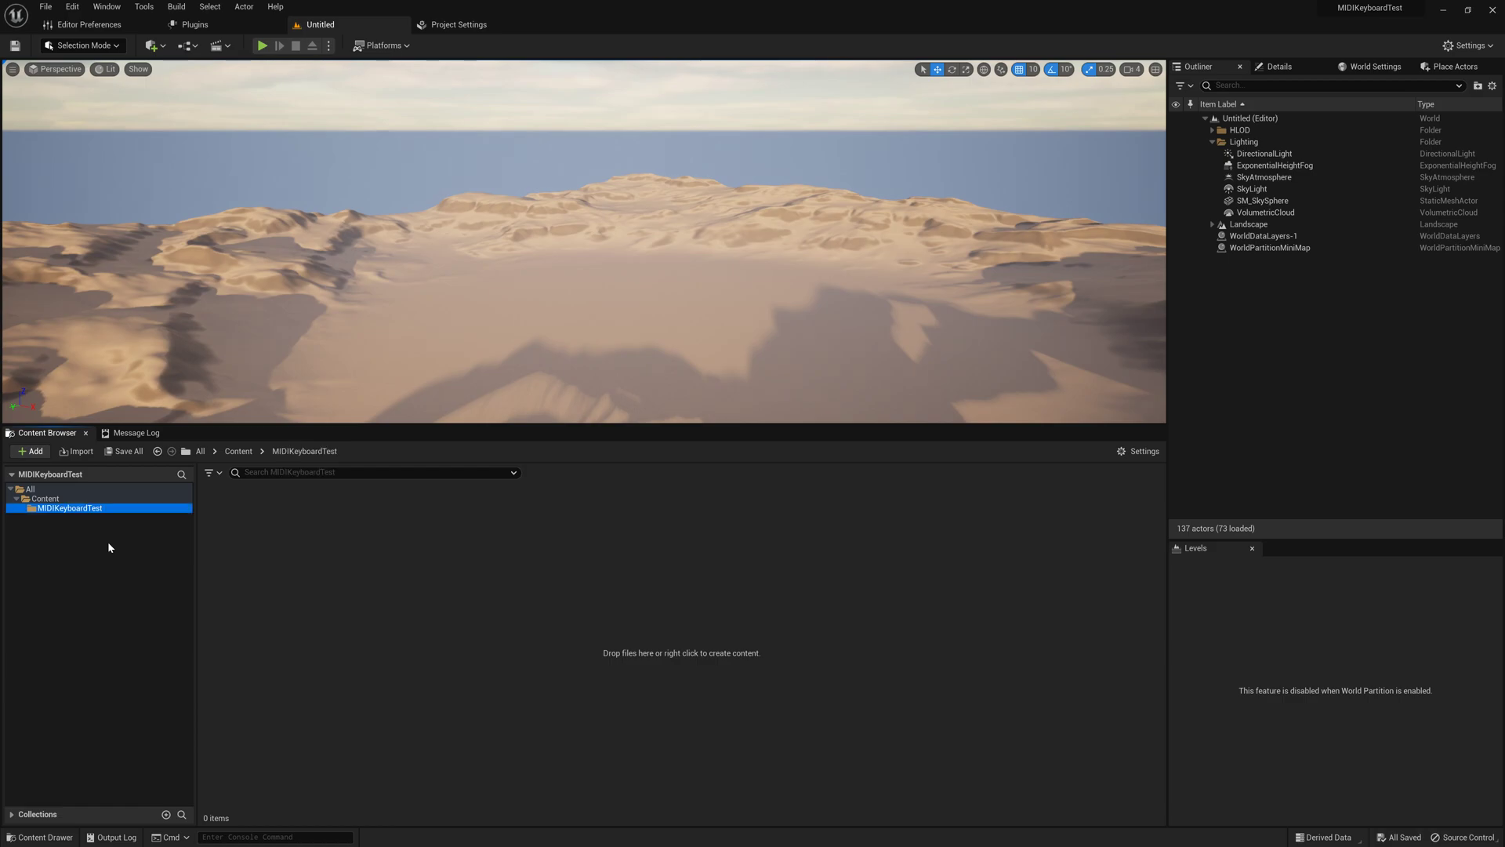
- Create a subfolder named Maps inside the MIDIKeyboardTest folder
{"action": "right_click", "coordinate": [110, 525]}
{"action": "left_click", "coordinate": [111, 536]}
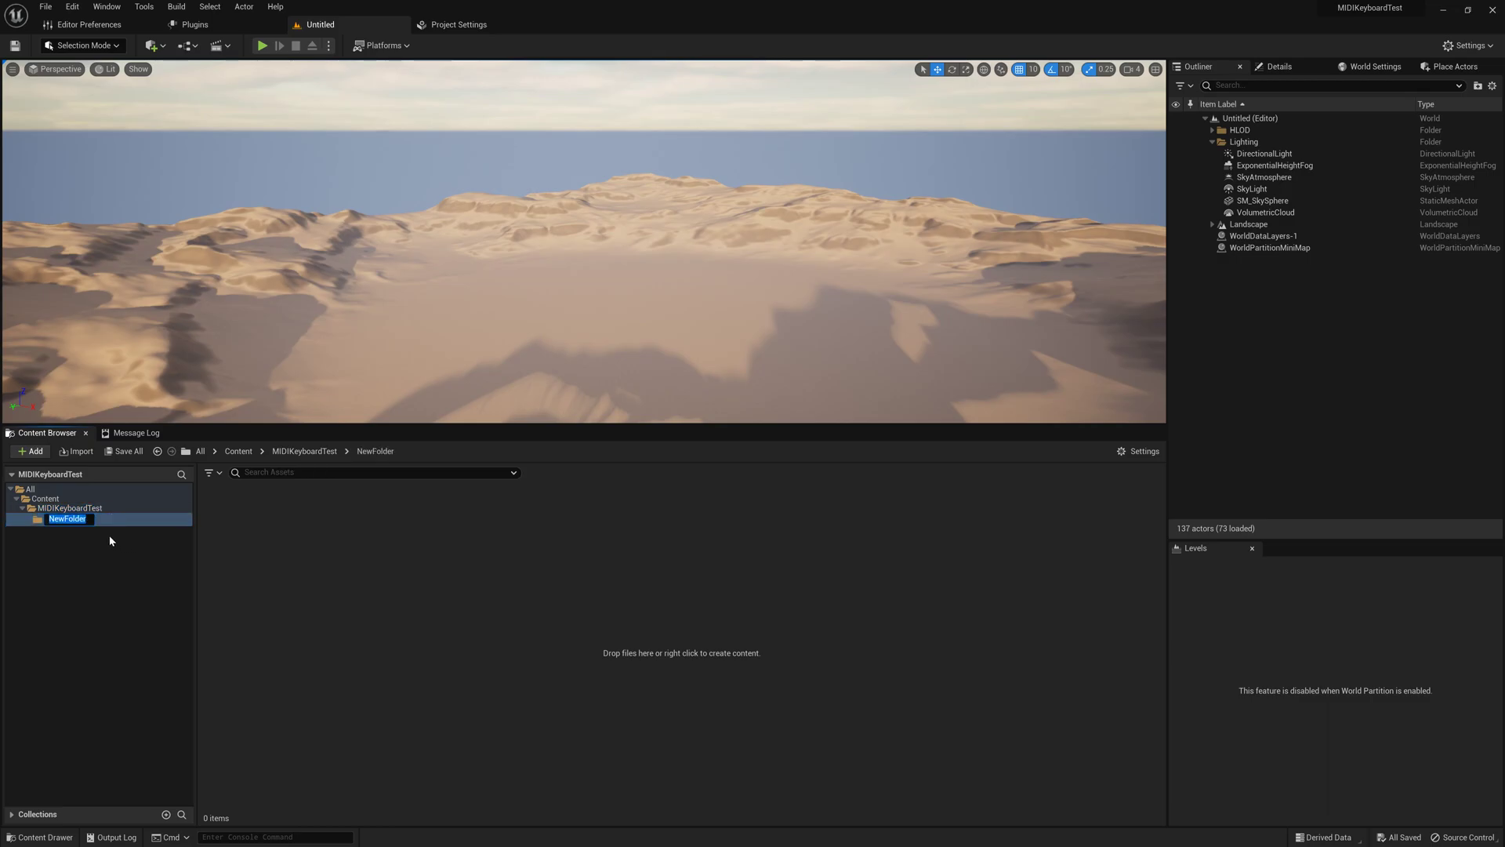
{"action": "type", "text": "Maps"}
{"action": "key", "text": "Return"}
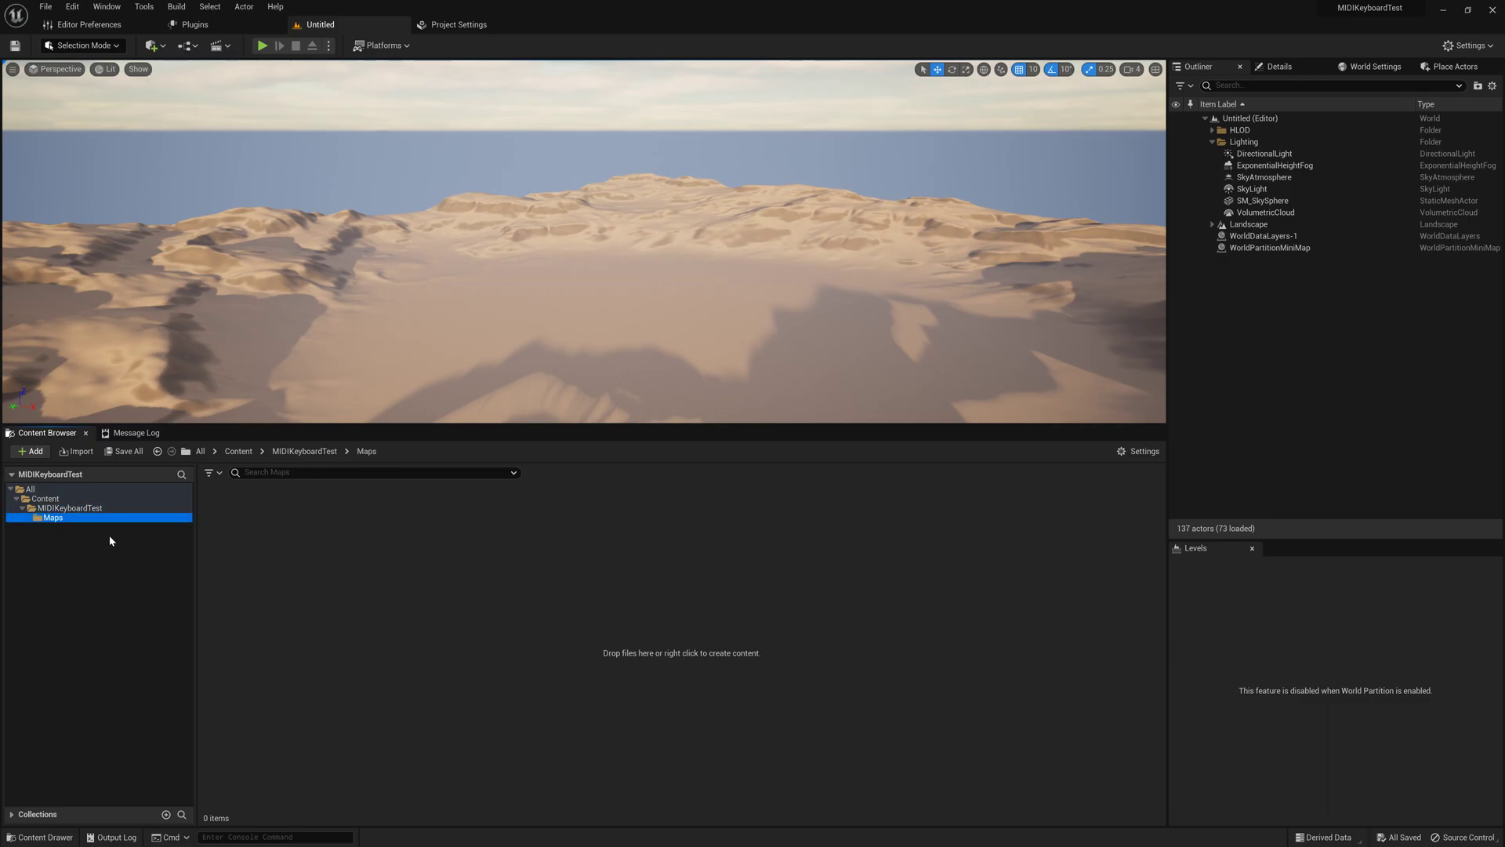
{"action": "left_click", "coordinate": [362, 603]}
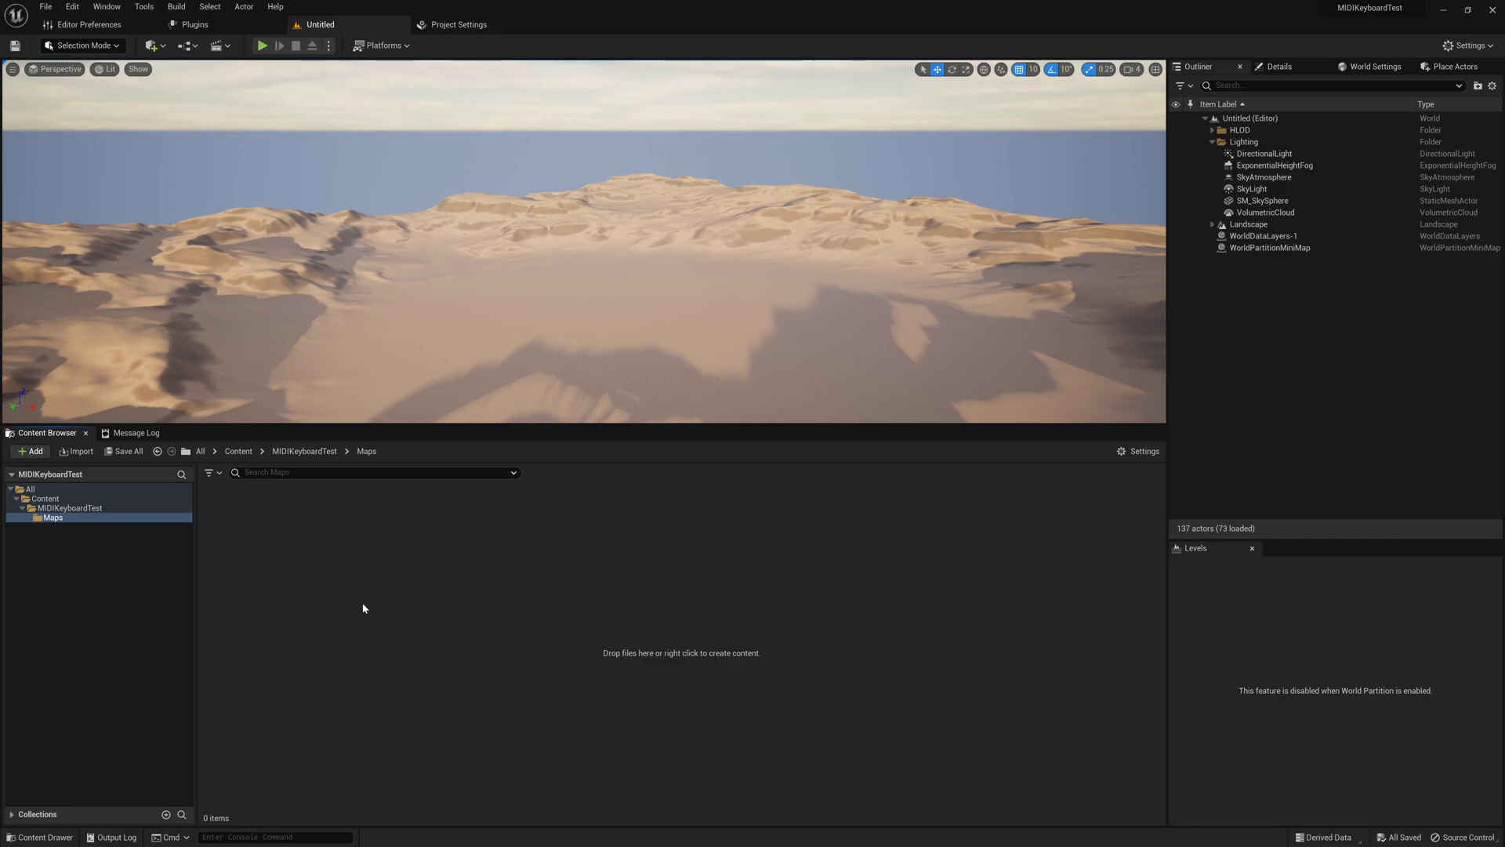
- Create a new level from the Empty Level template
{"action": "left_click", "coordinate": [45, 9]}
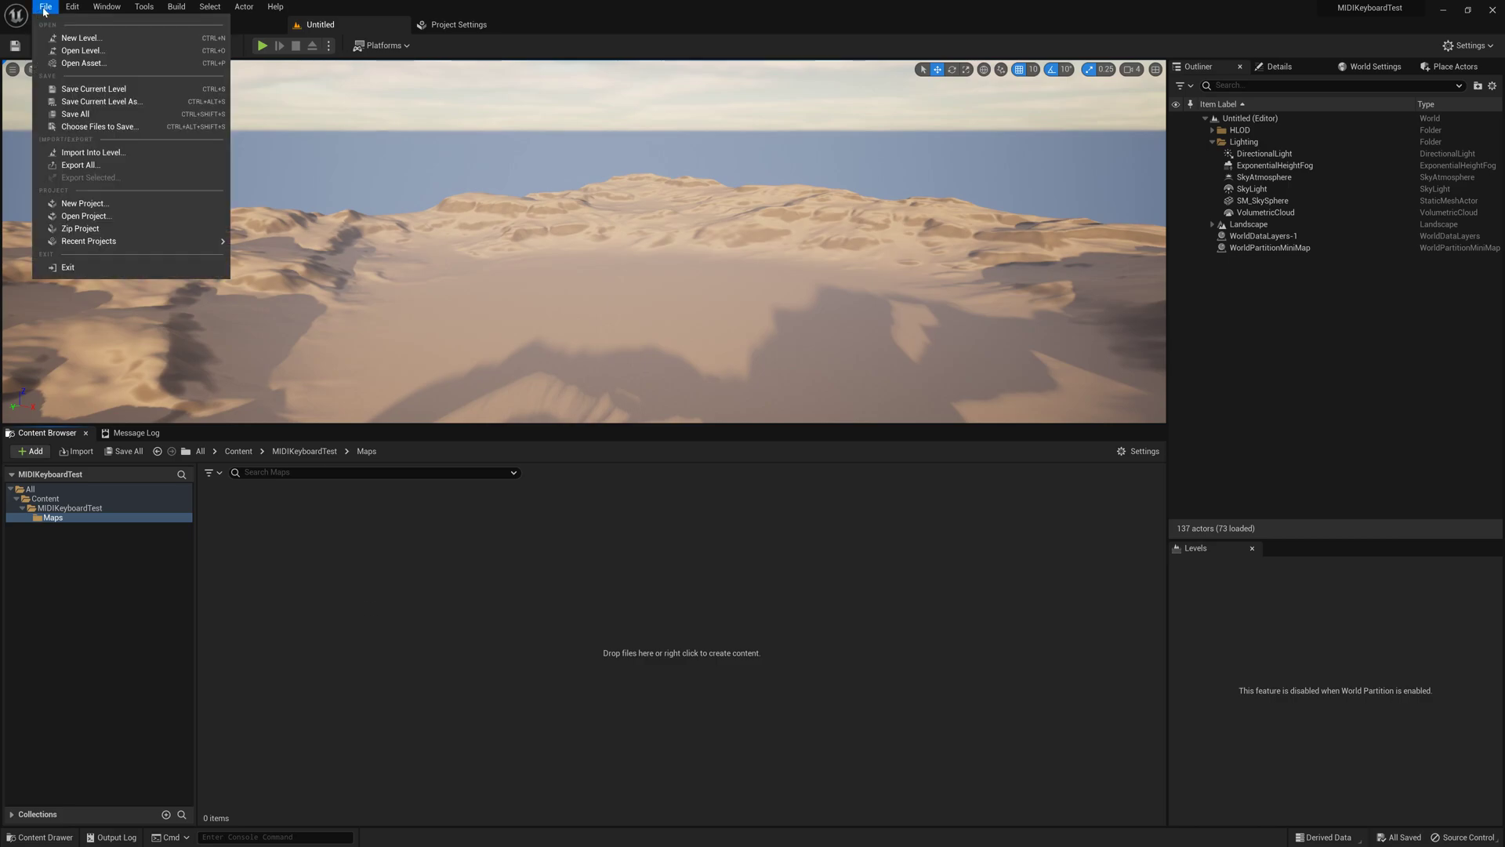
{"action": "left_click", "coordinate": [88, 38]}
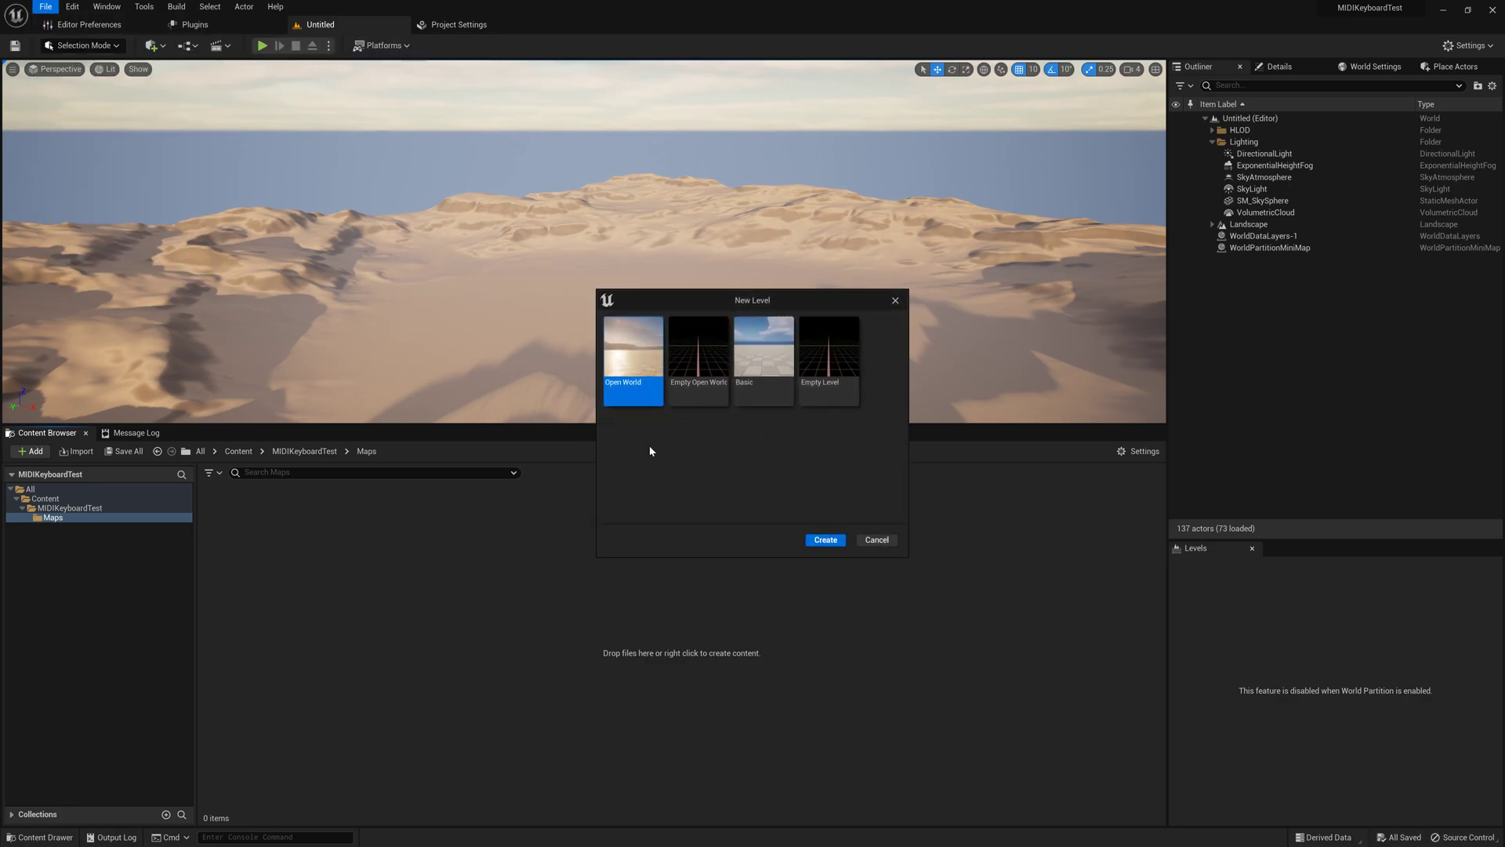
{"action": "left_click", "coordinate": [826, 350]}
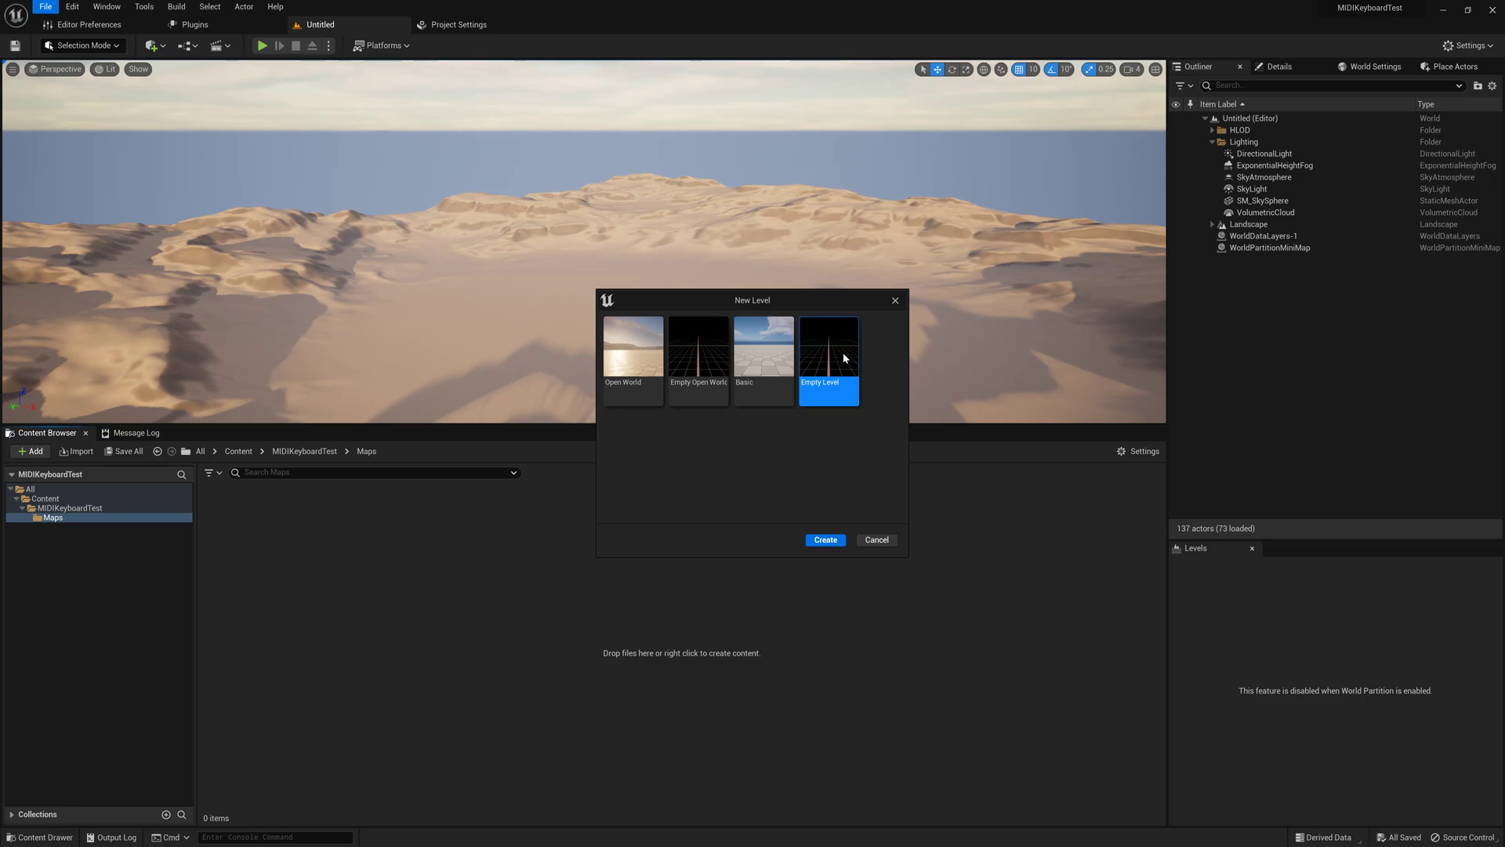
{"action": "left_click", "coordinate": [826, 539]}
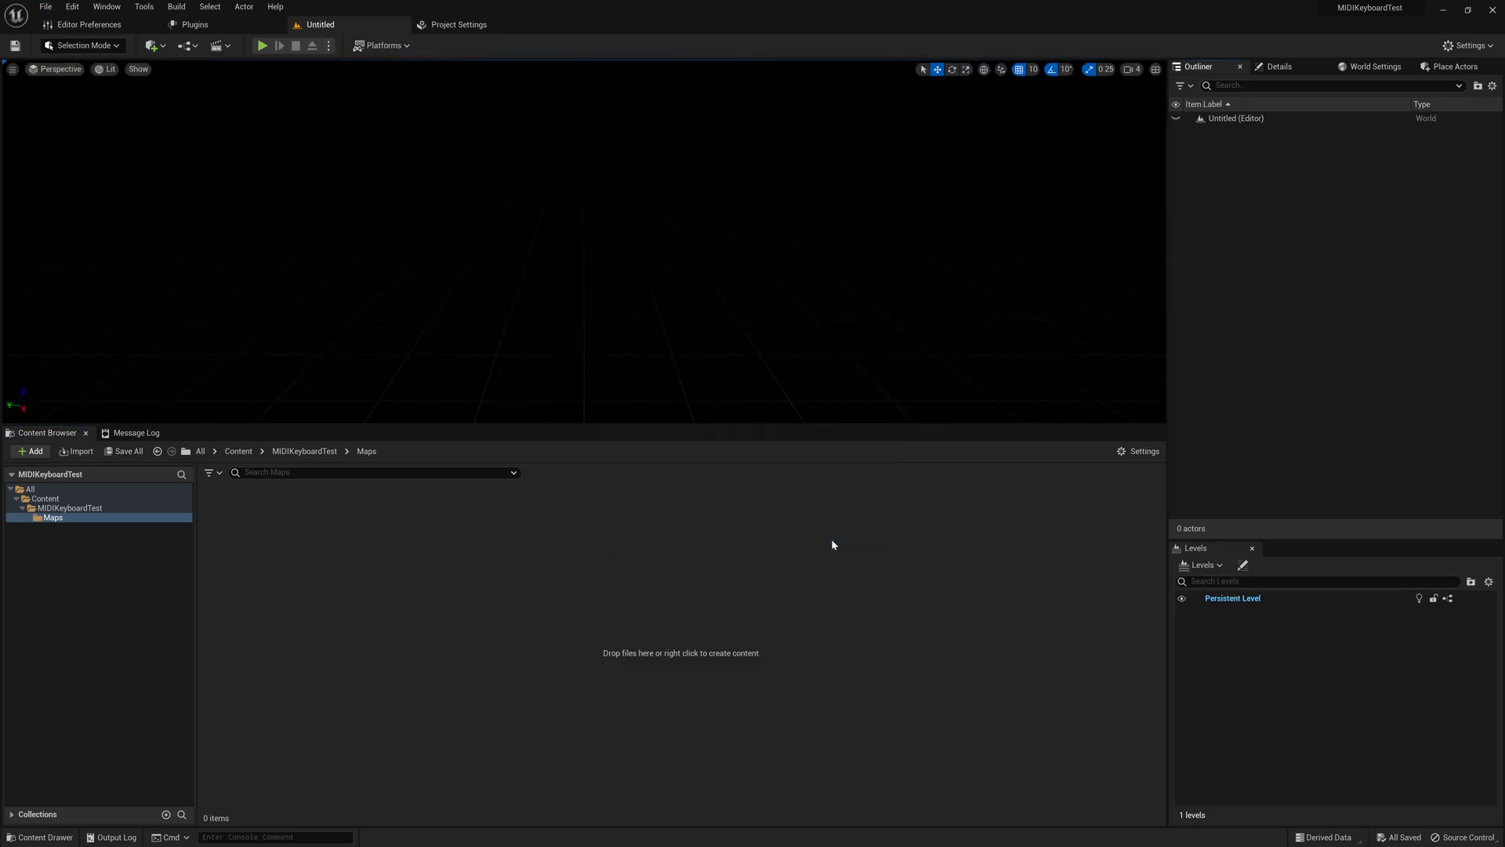
- Save the current level as Starter in the MIDIKeyboardTest/Maps folder
{"action": "left_click", "coordinate": [46, 7]}
{"action": "left_click", "coordinate": [87, 101]}
{"action": "left_click", "coordinate": [479, 294]}
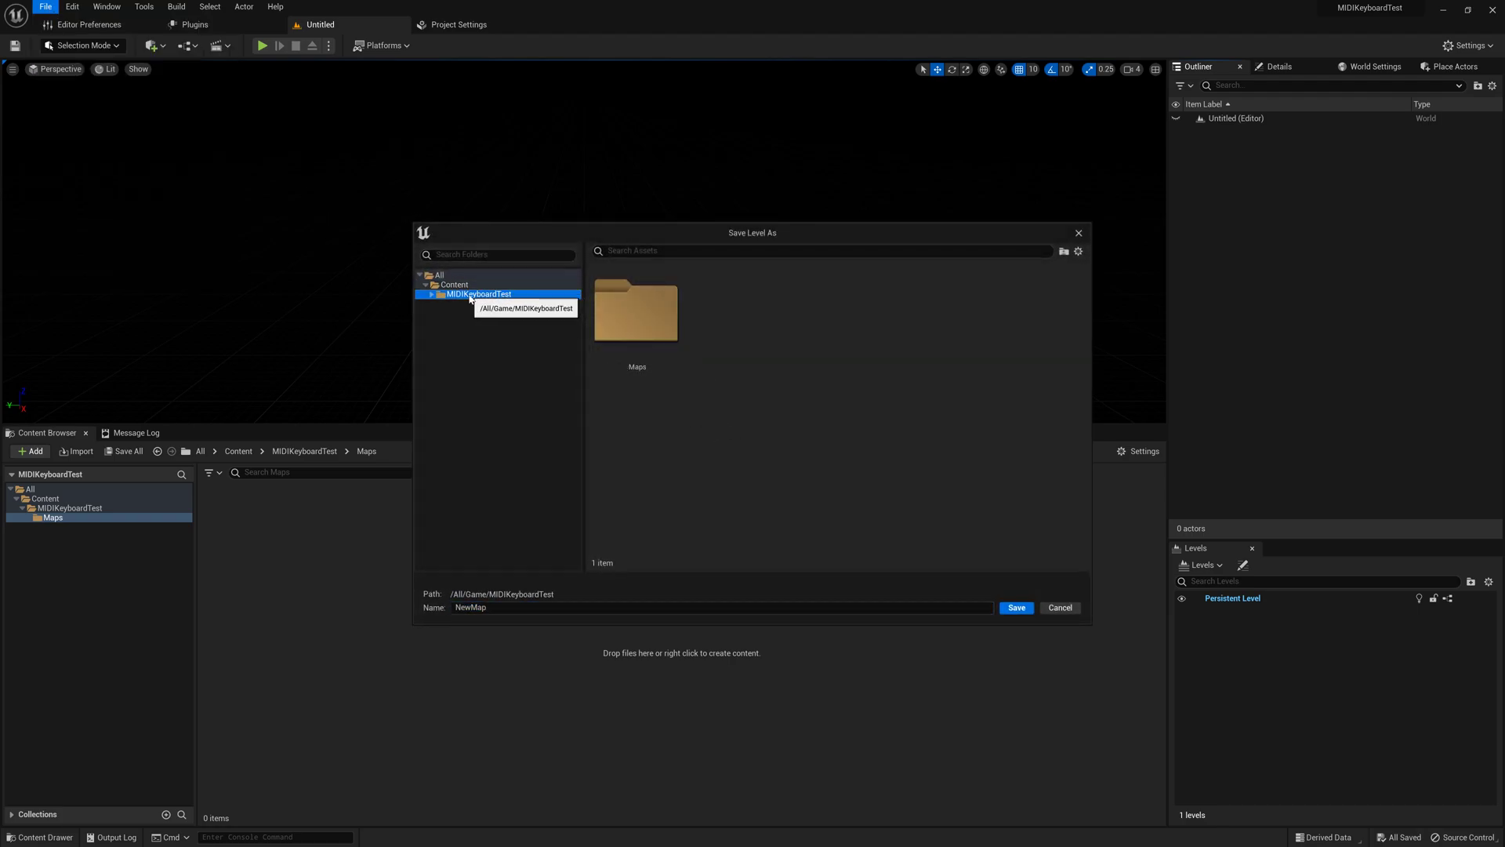
{"action": "double_click", "coordinate": [662, 357]}
{"action": "left_click", "coordinate": [525, 607]}
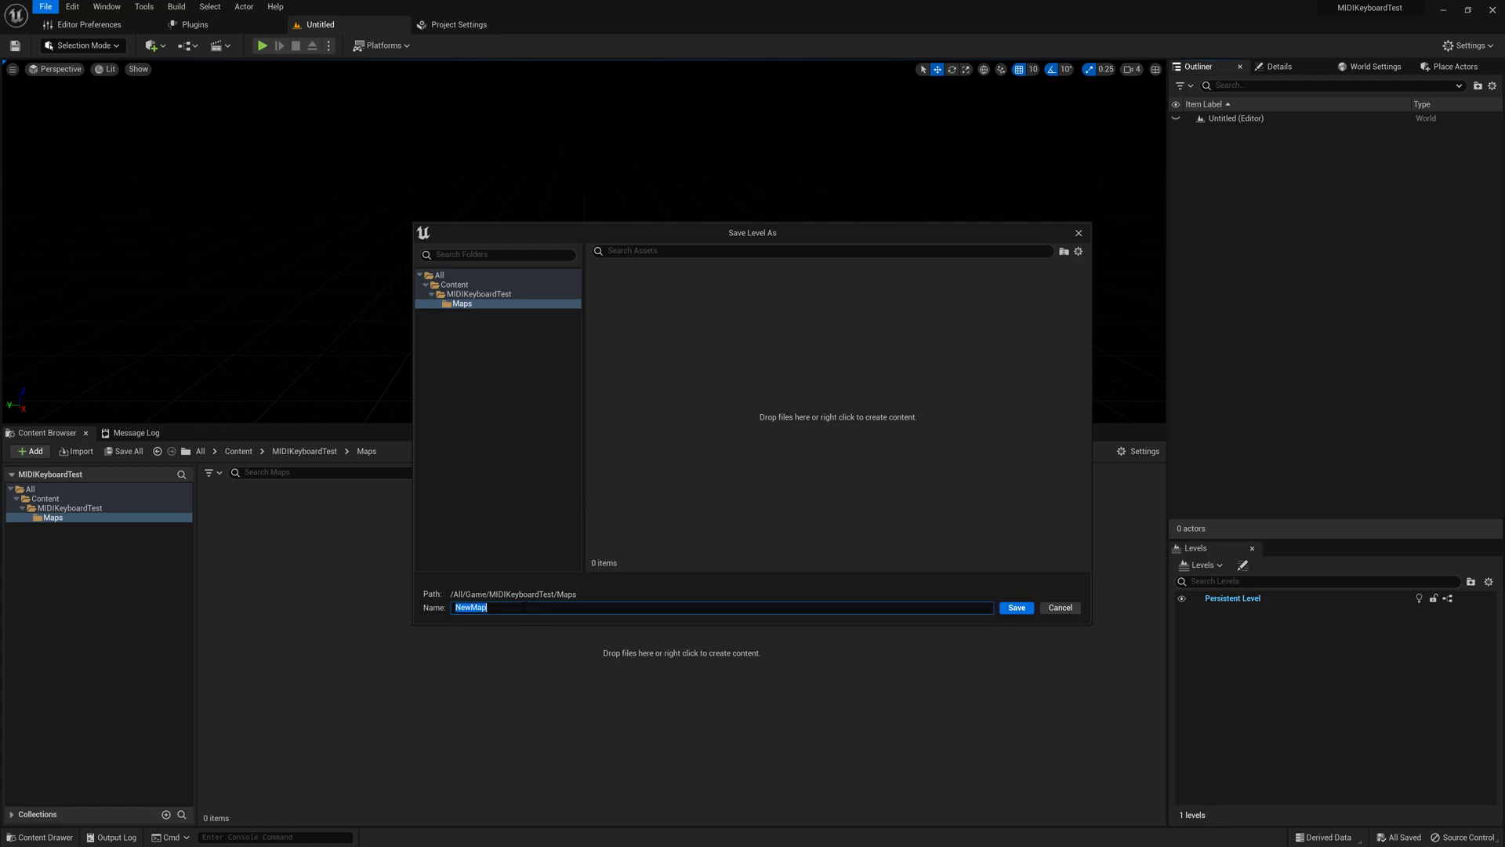
{"action": "type", "text": "Starter"}
{"action": "left_click", "coordinate": [1018, 610]}
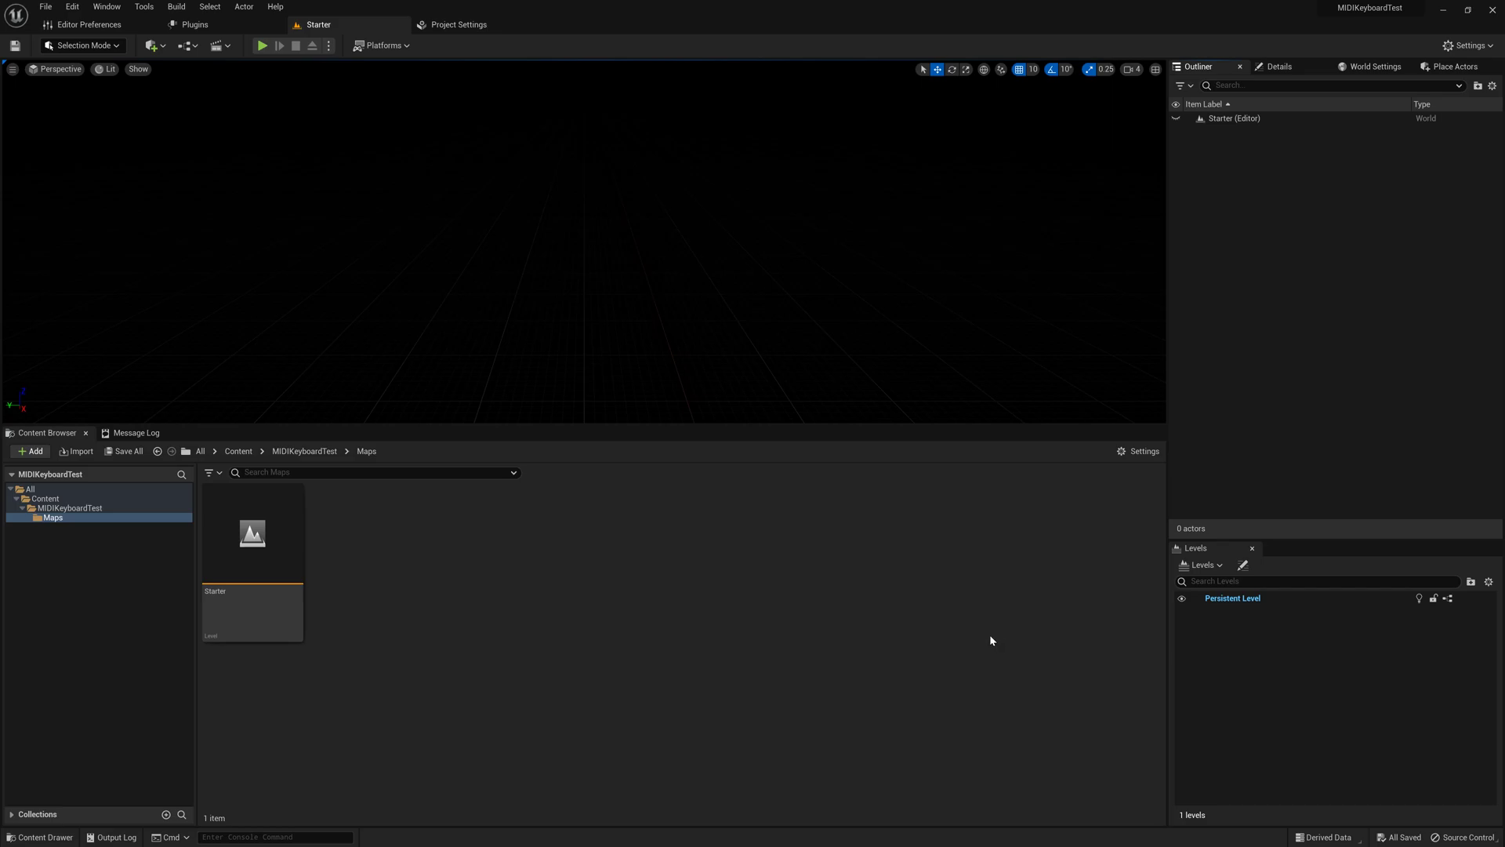
- Set both the Editor Startup Map and the Game Default Map to Starter in the project's Maps & Modes settings
{"action": "left_click", "coordinate": [89, 13]}
{"action": "mouse_move", "coordinate": [73, 12]}
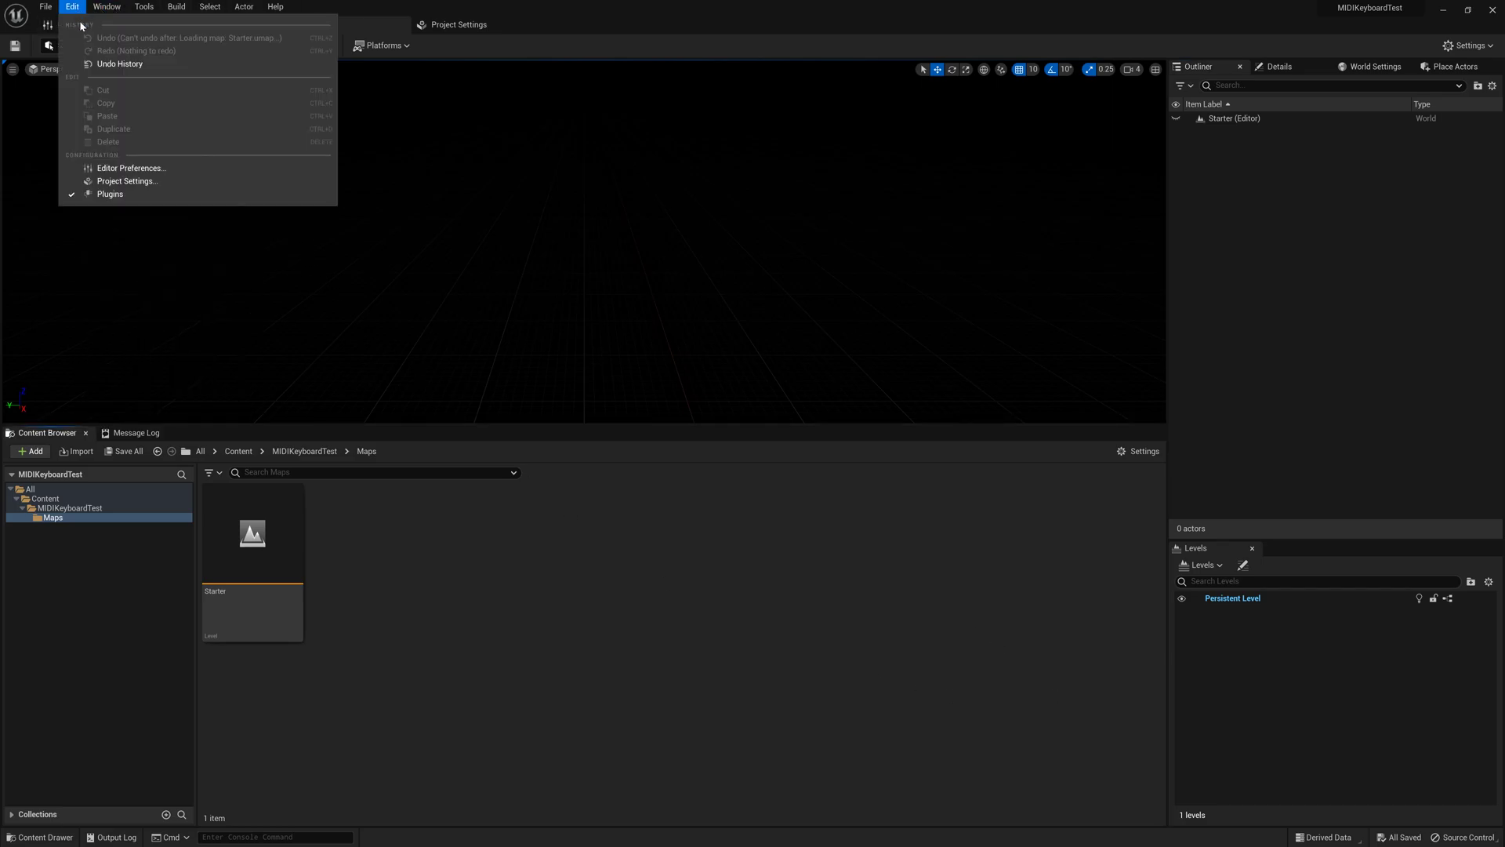
{"action": "left_click", "coordinate": [132, 182]}
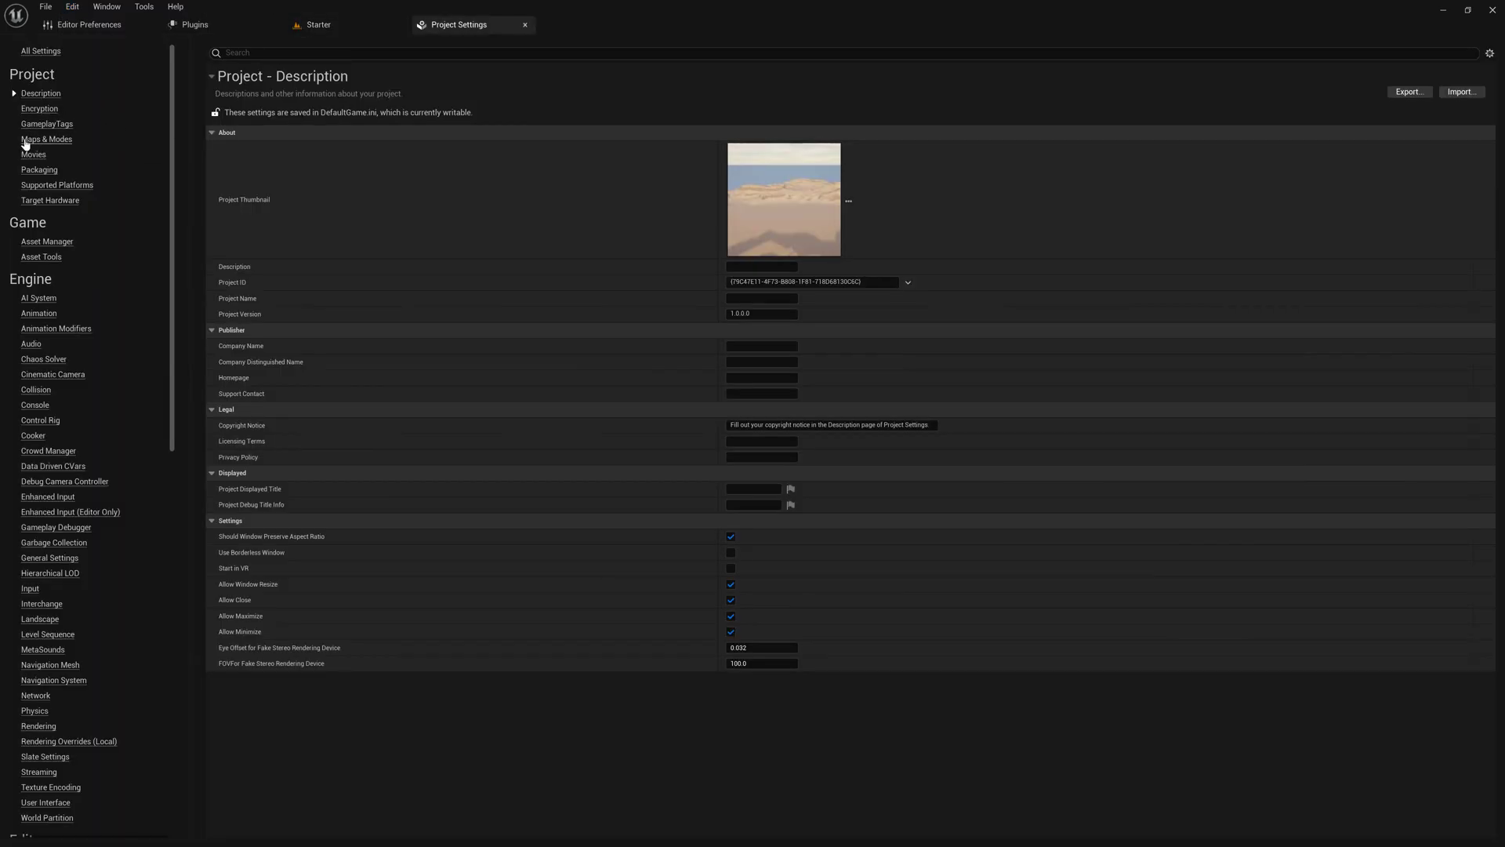
{"action": "left_click", "coordinate": [31, 141]}
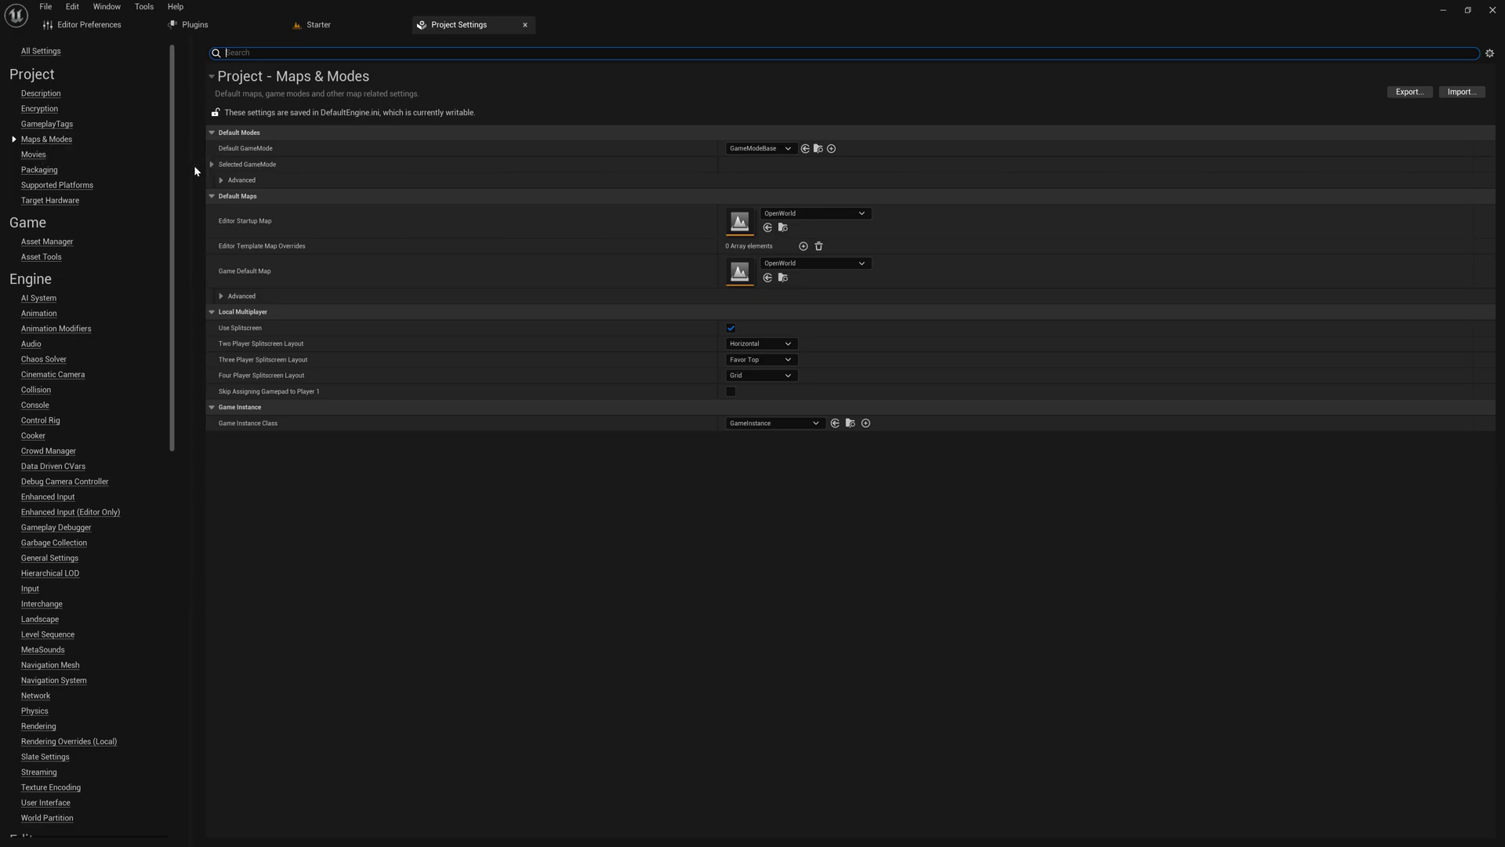
{"action": "left_click", "coordinate": [815, 213]}
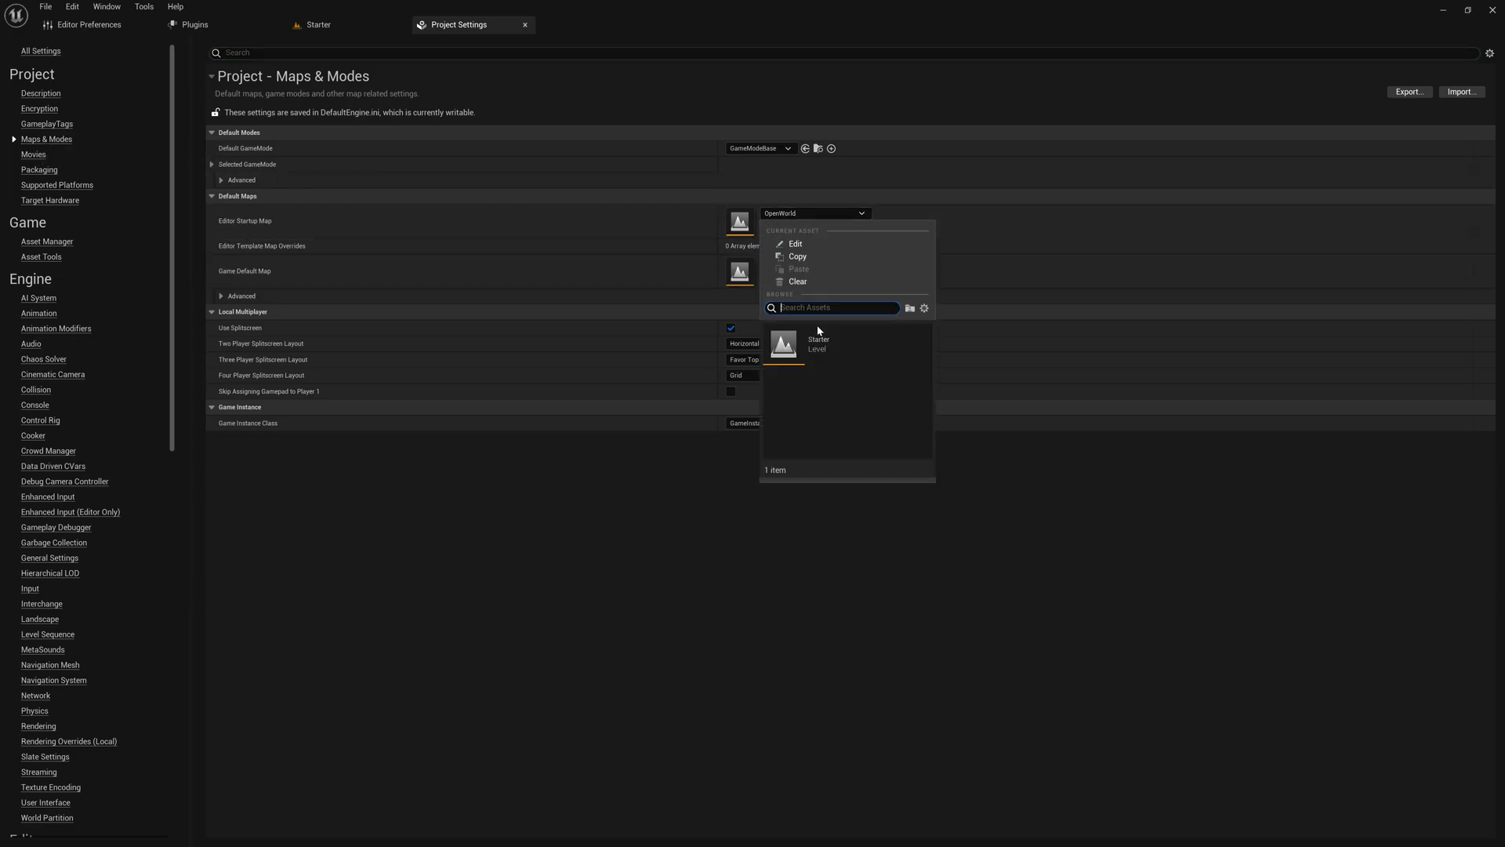
{"action": "left_click", "coordinate": [780, 345]}
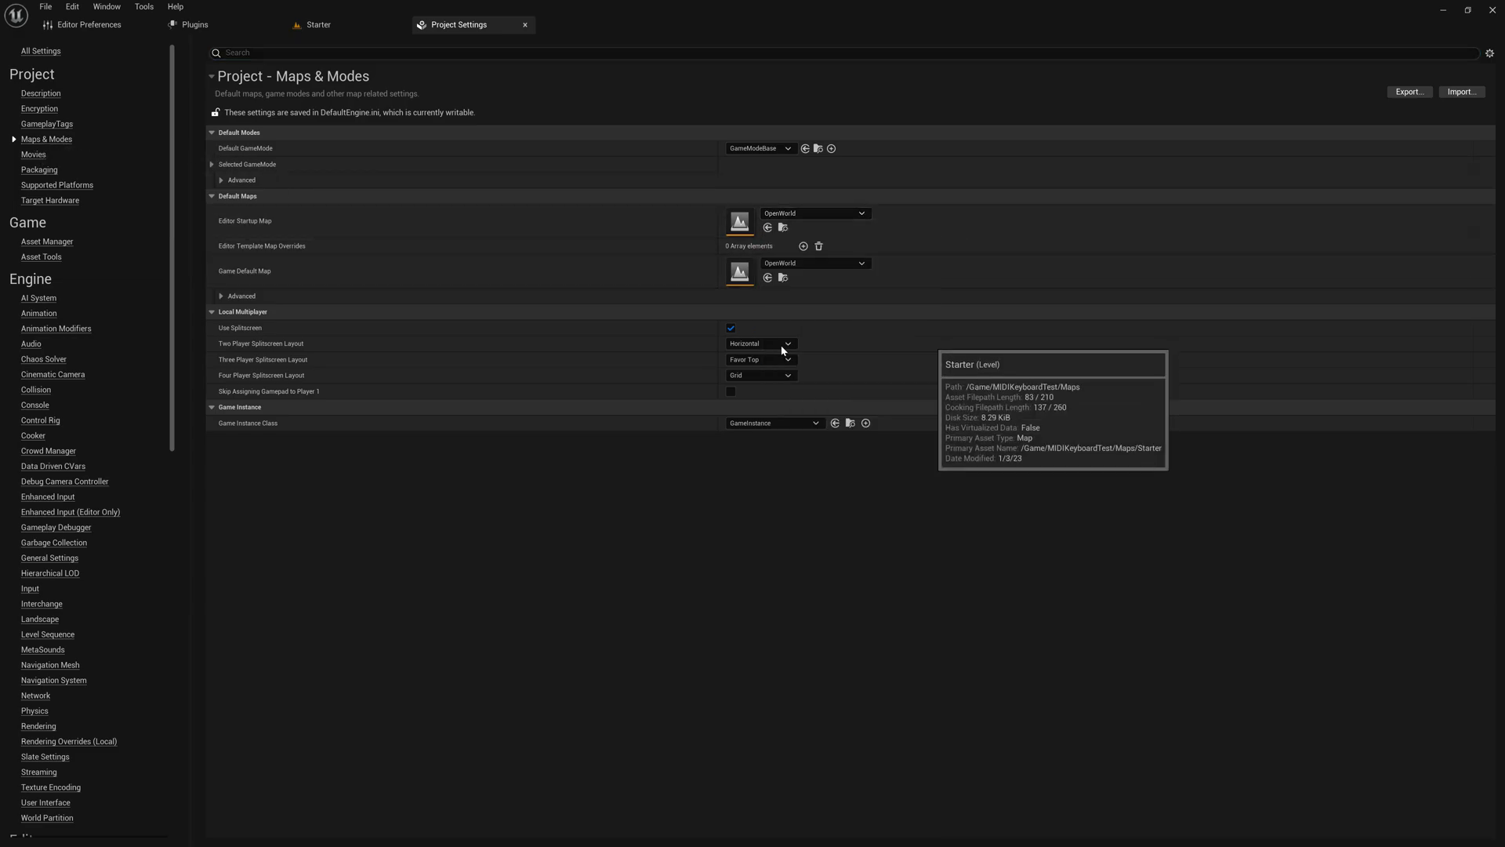
{"action": "left_click", "coordinate": [781, 265]}
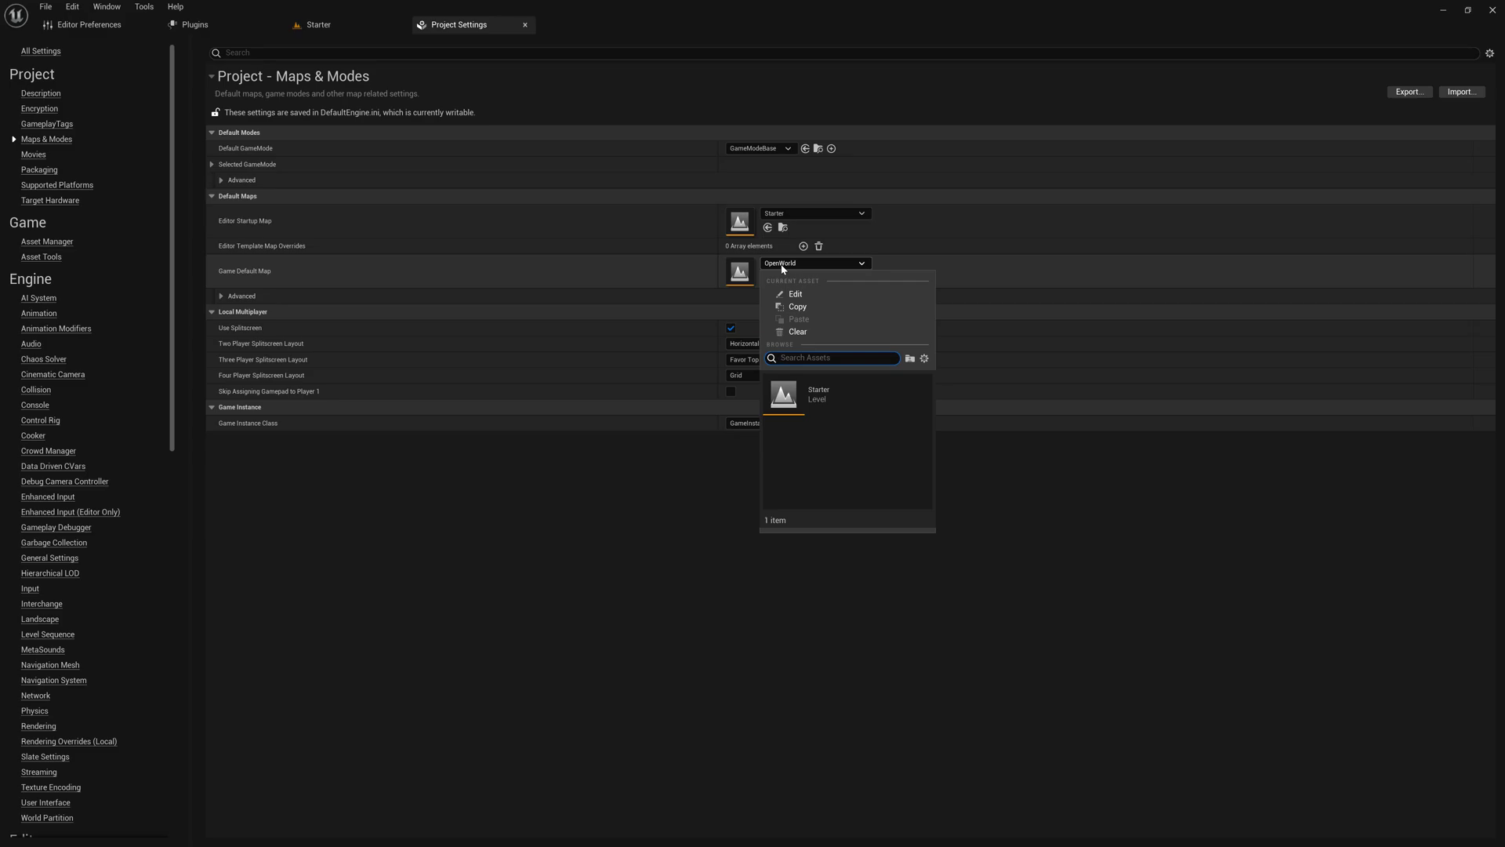
{"action": "left_click", "coordinate": [784, 398]}
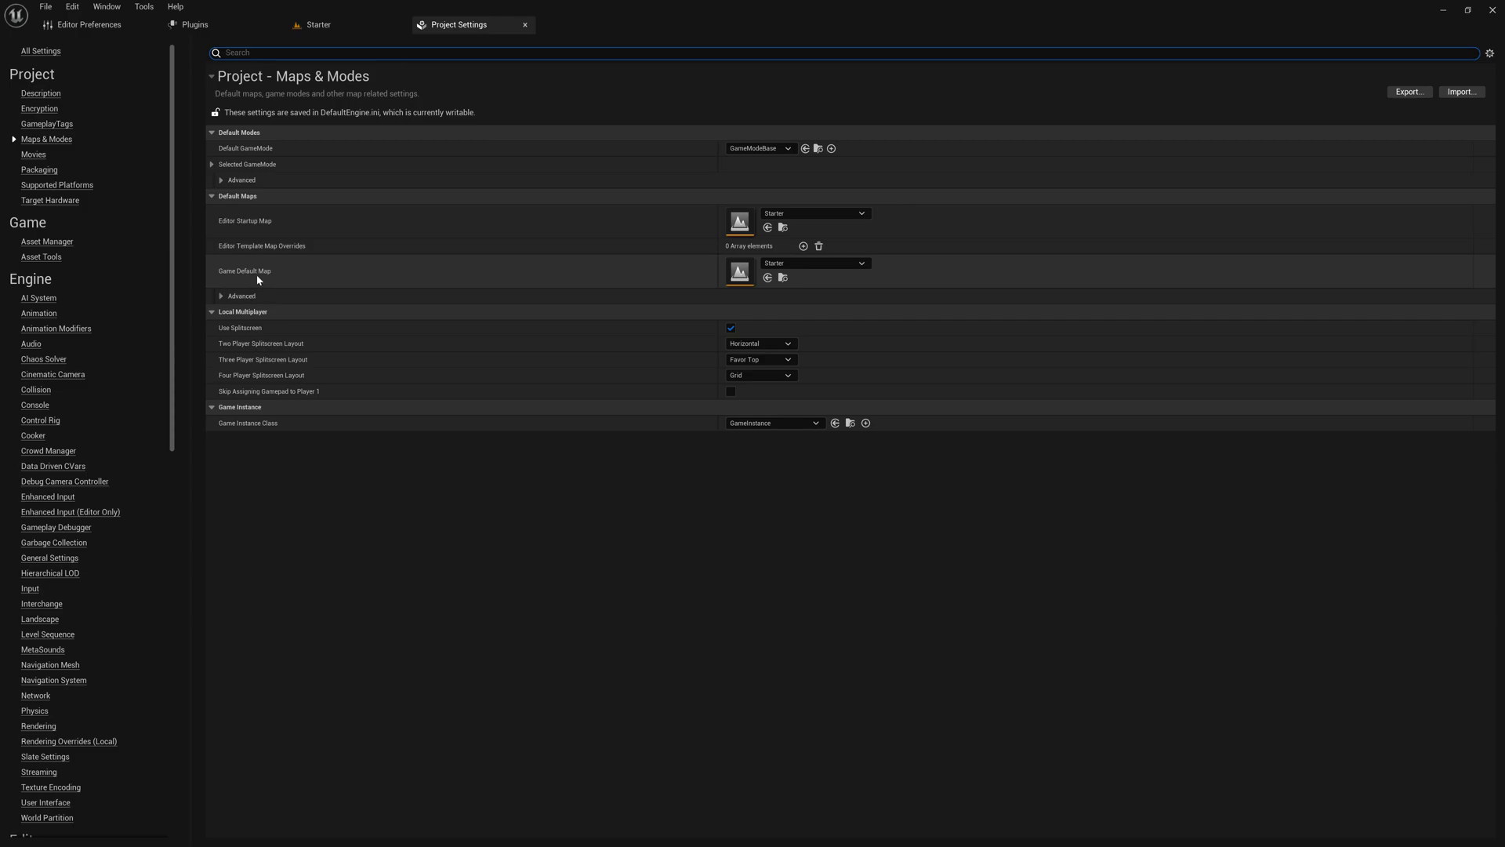
- Return to the Starter level, save all unsaved content and exit the Unreal Editor
{"action": "left_click", "coordinate": [98, 26]}
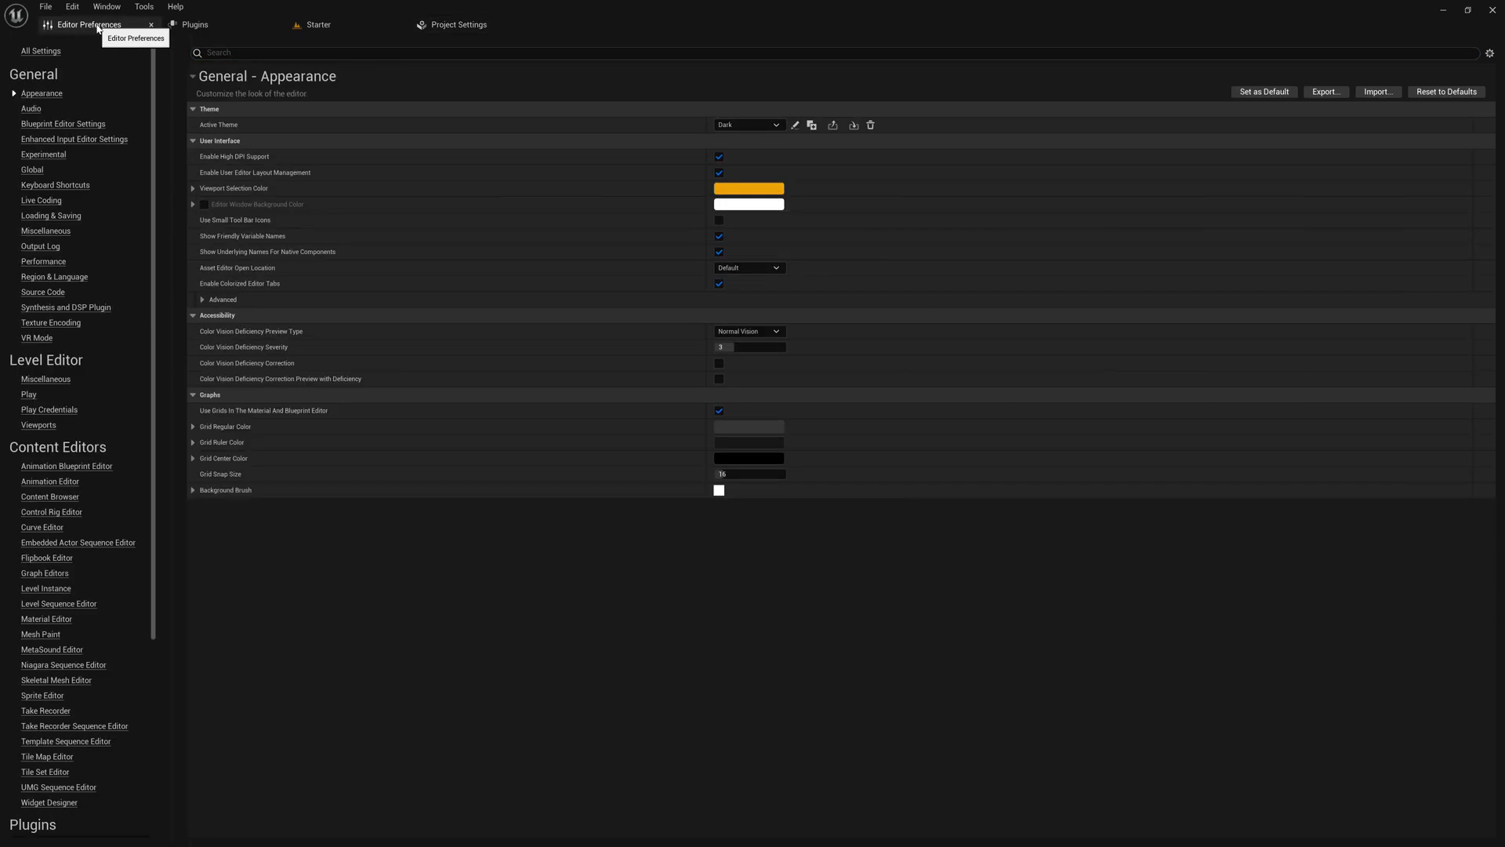
{"action": "left_click", "coordinate": [195, 26]}
{"action": "left_click", "coordinate": [376, 26]}
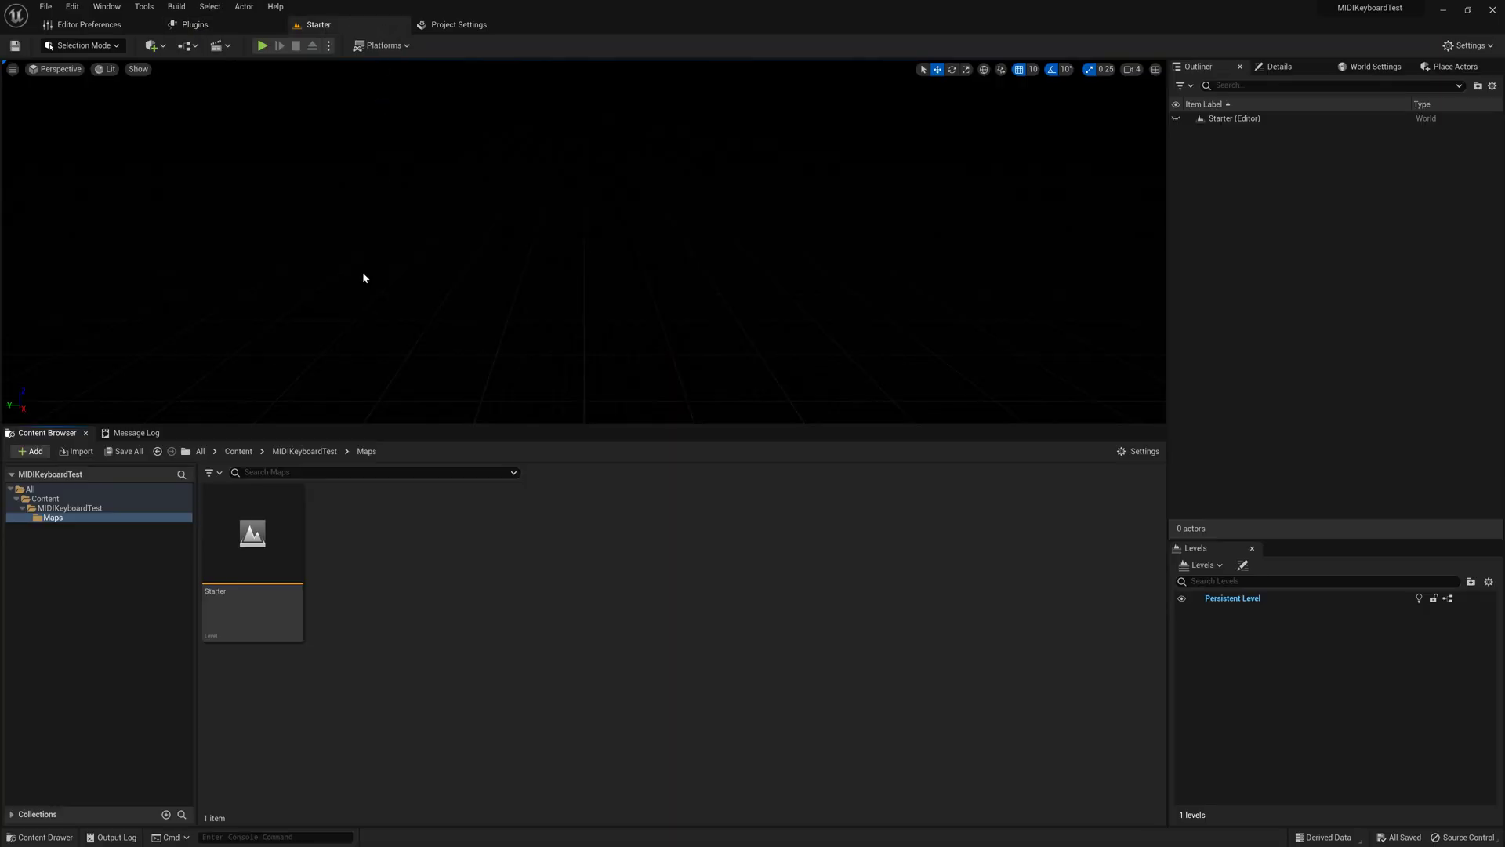
{"action": "left_click", "coordinate": [45, 6]}
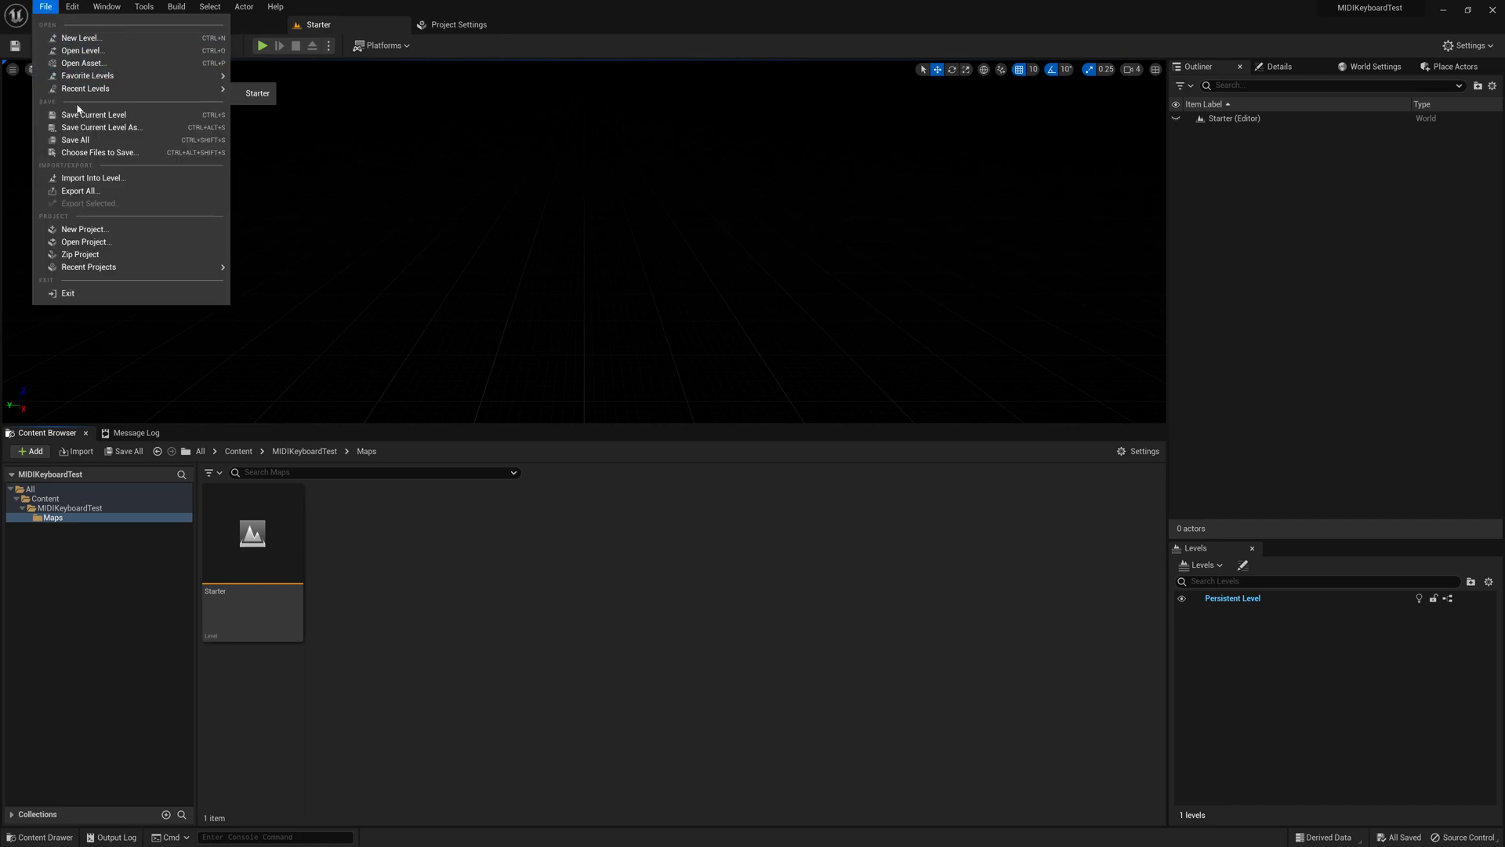
{"action": "left_click", "coordinate": [82, 148]}
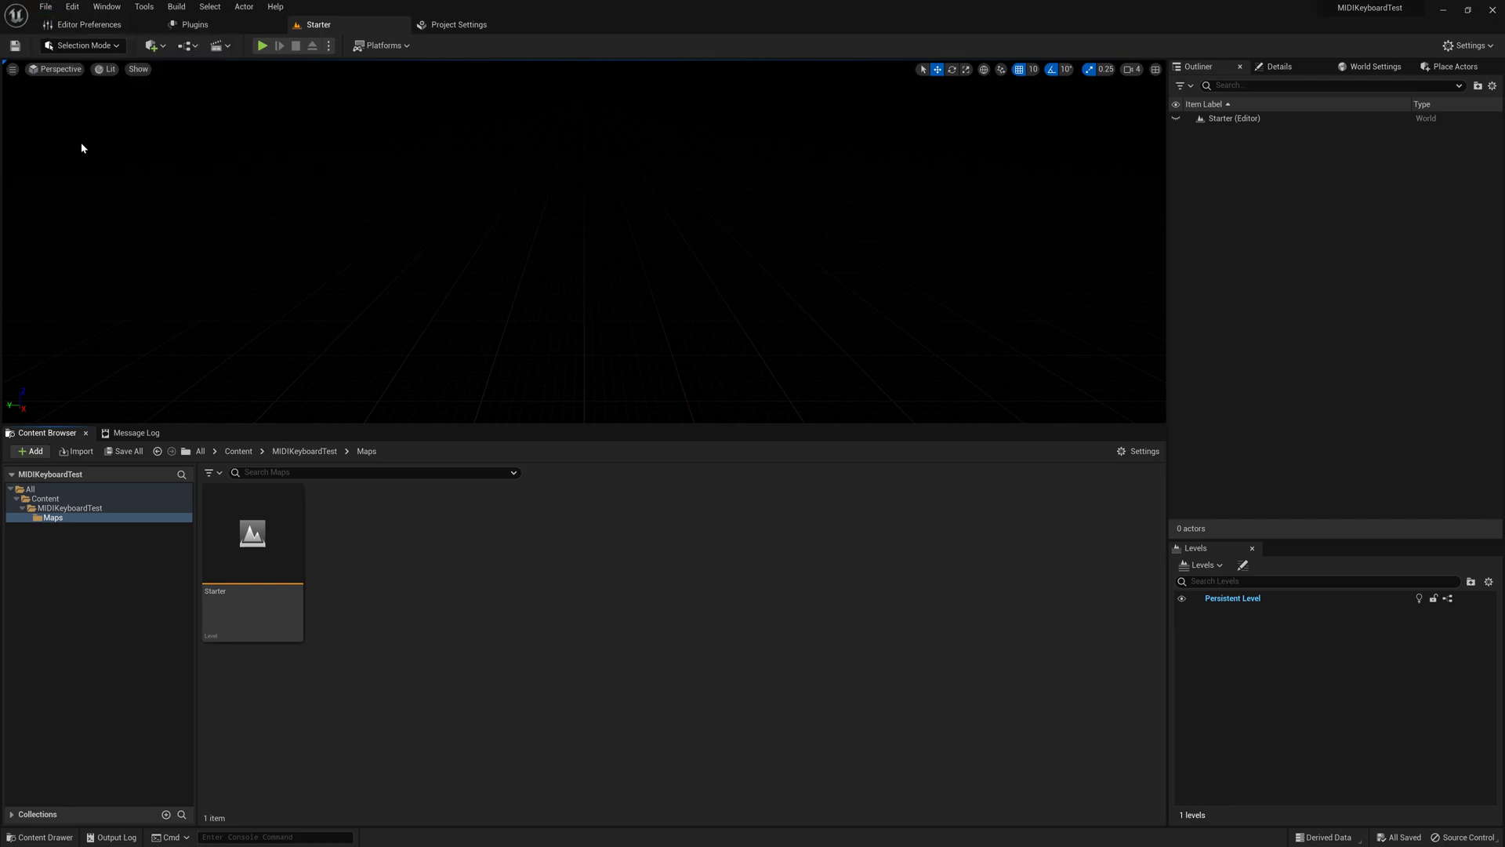
{"action": "left_click", "coordinate": [46, 7]}
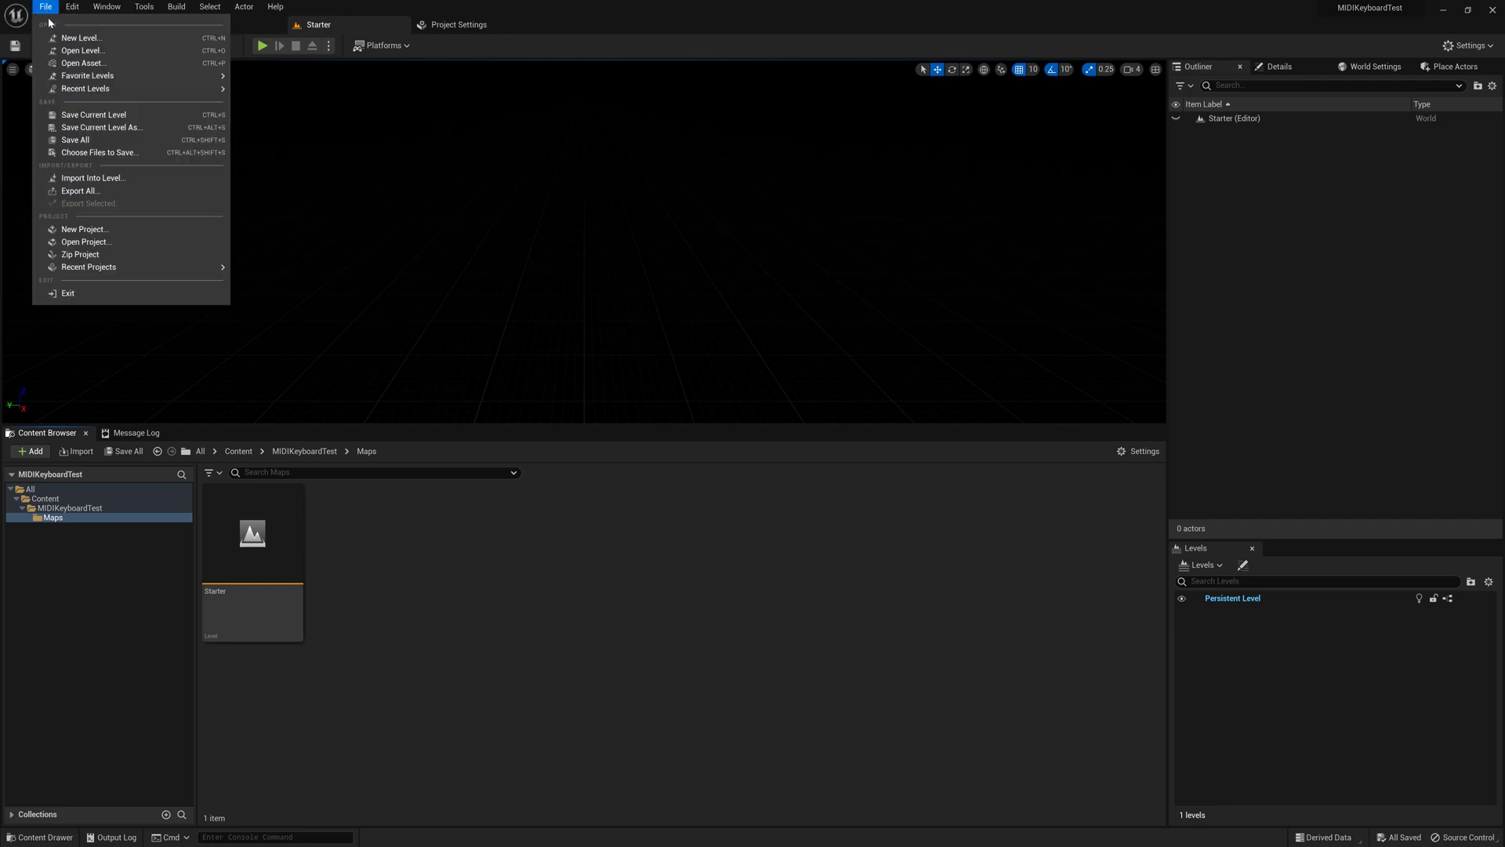
{"action": "left_click", "coordinate": [85, 295]}
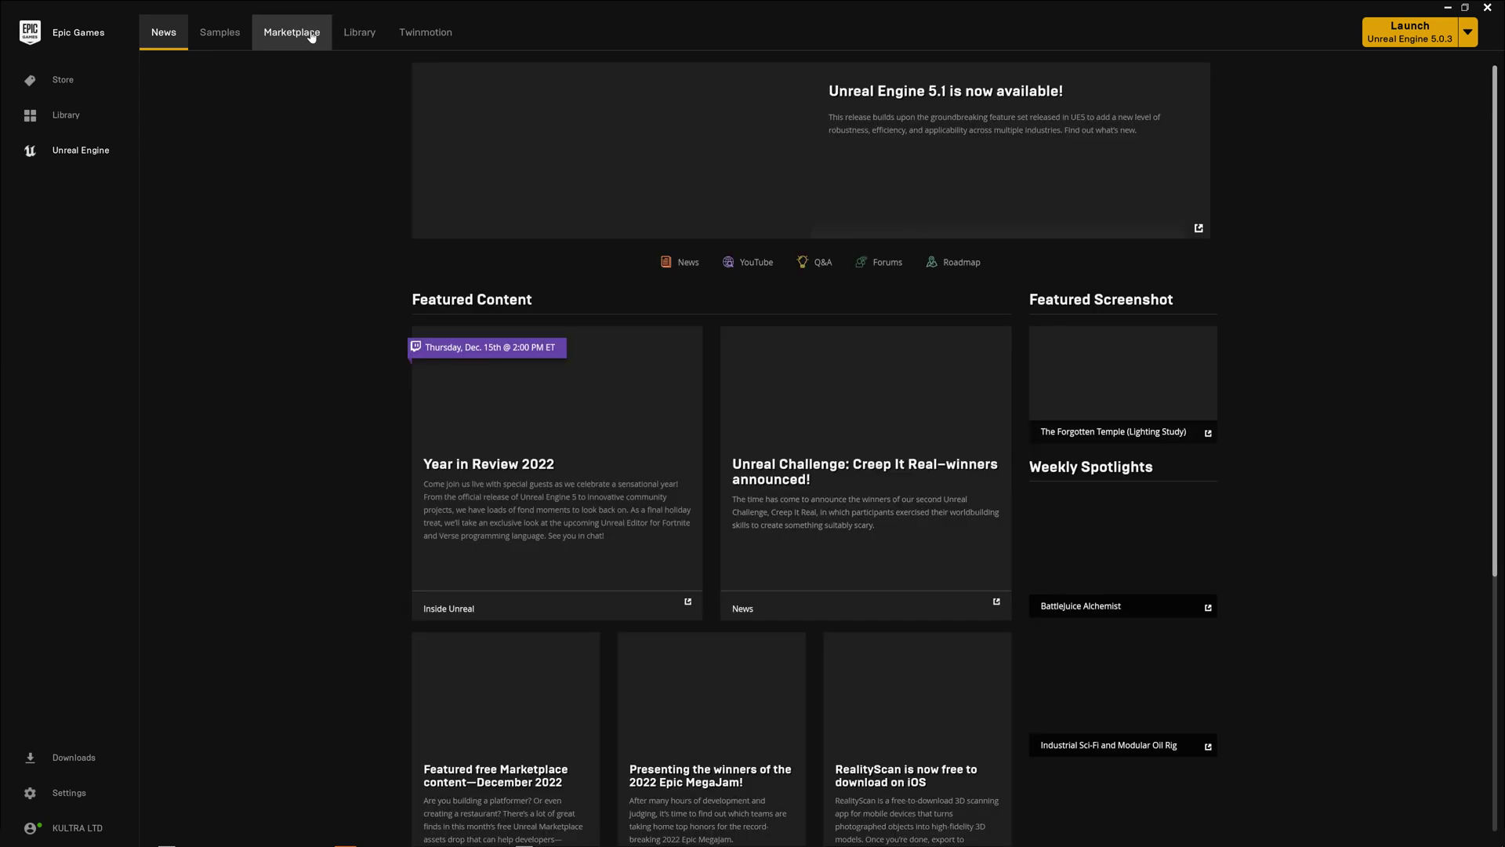
- Search the vault in the Epic Games Launcher's Unreal Engine library for "virtual midi"
{"action": "left_click", "coordinate": [358, 37]}
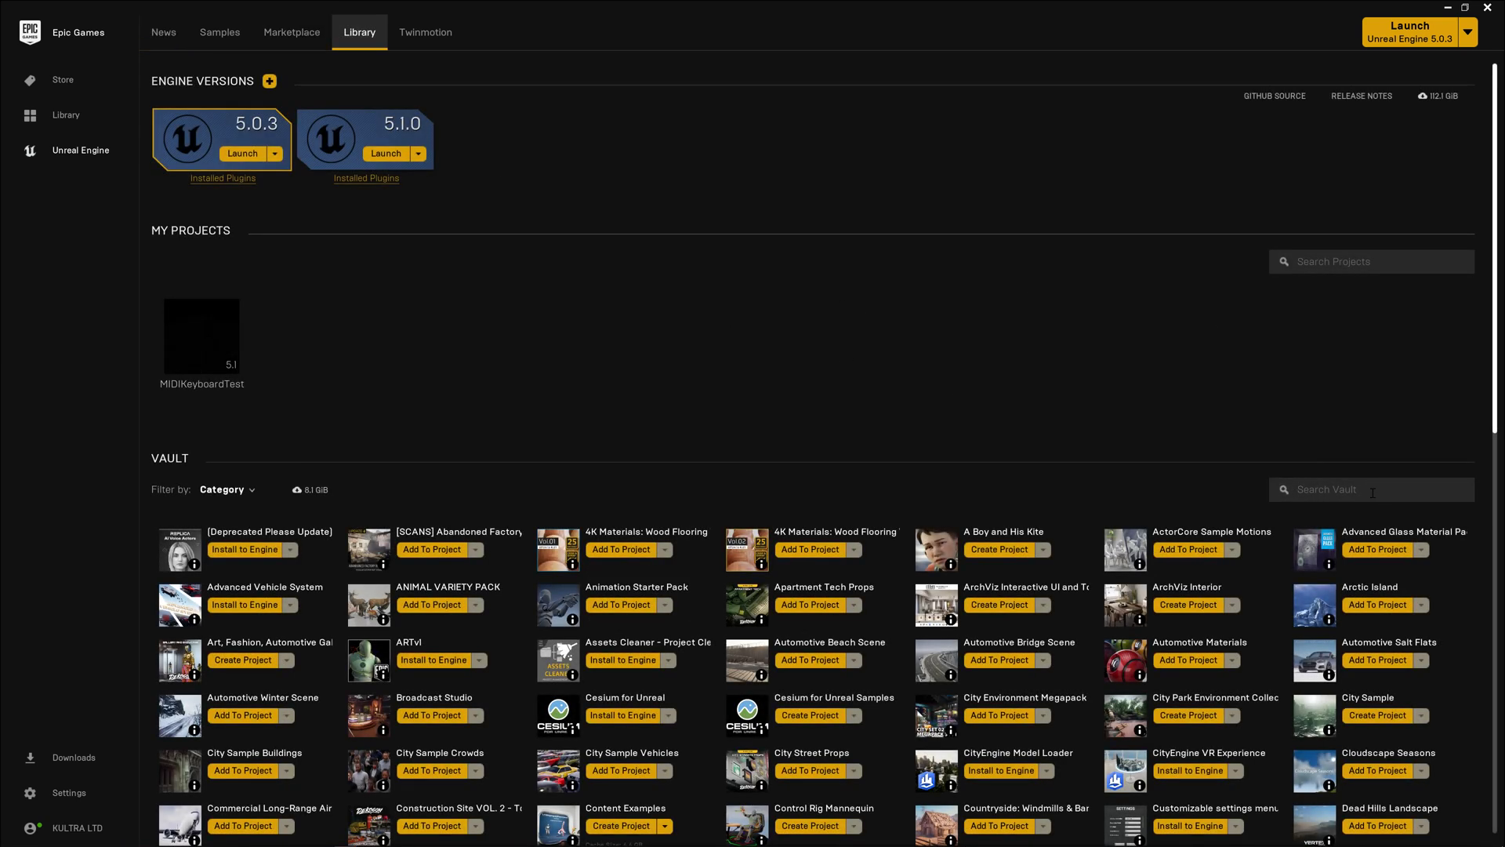
{"action": "left_click", "coordinate": [1373, 493]}
{"action": "type", "text": "midi"}
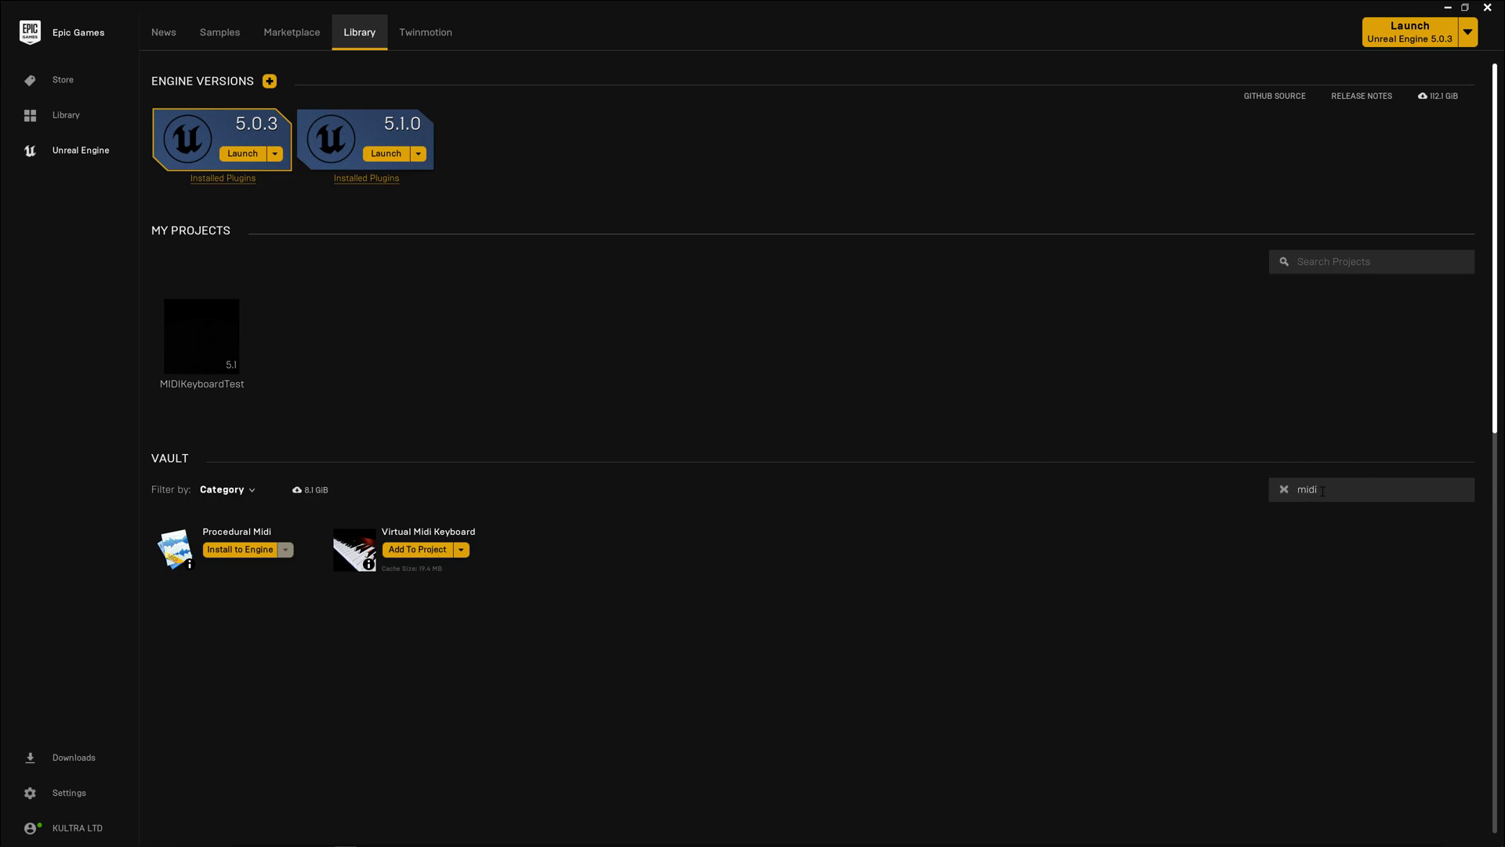
{"action": "left_click_drag", "start_coordinate": [1329, 490], "coordinate": [1205, 487]}
{"action": "type", "text": "virtualmidi"}
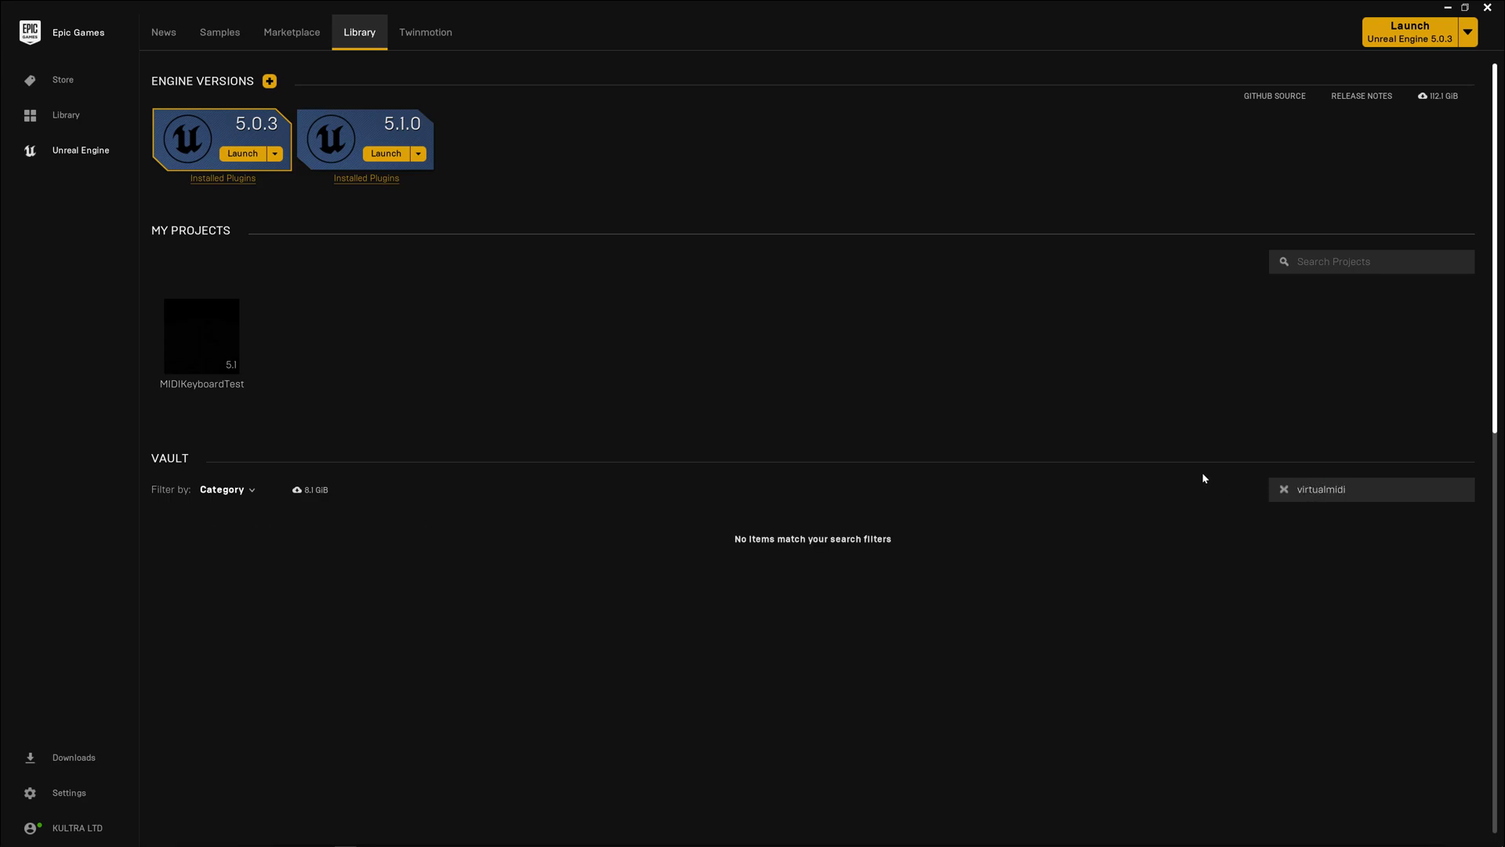
{"action": "key", "text": "BackSpace"}
{"action": "key", "text": "BackSpace"}
{"action": "key", "text": "BackSpace"}
{"action": "key", "text": "BackSpace"}
{"action": "key", "text": "BackSpace"}
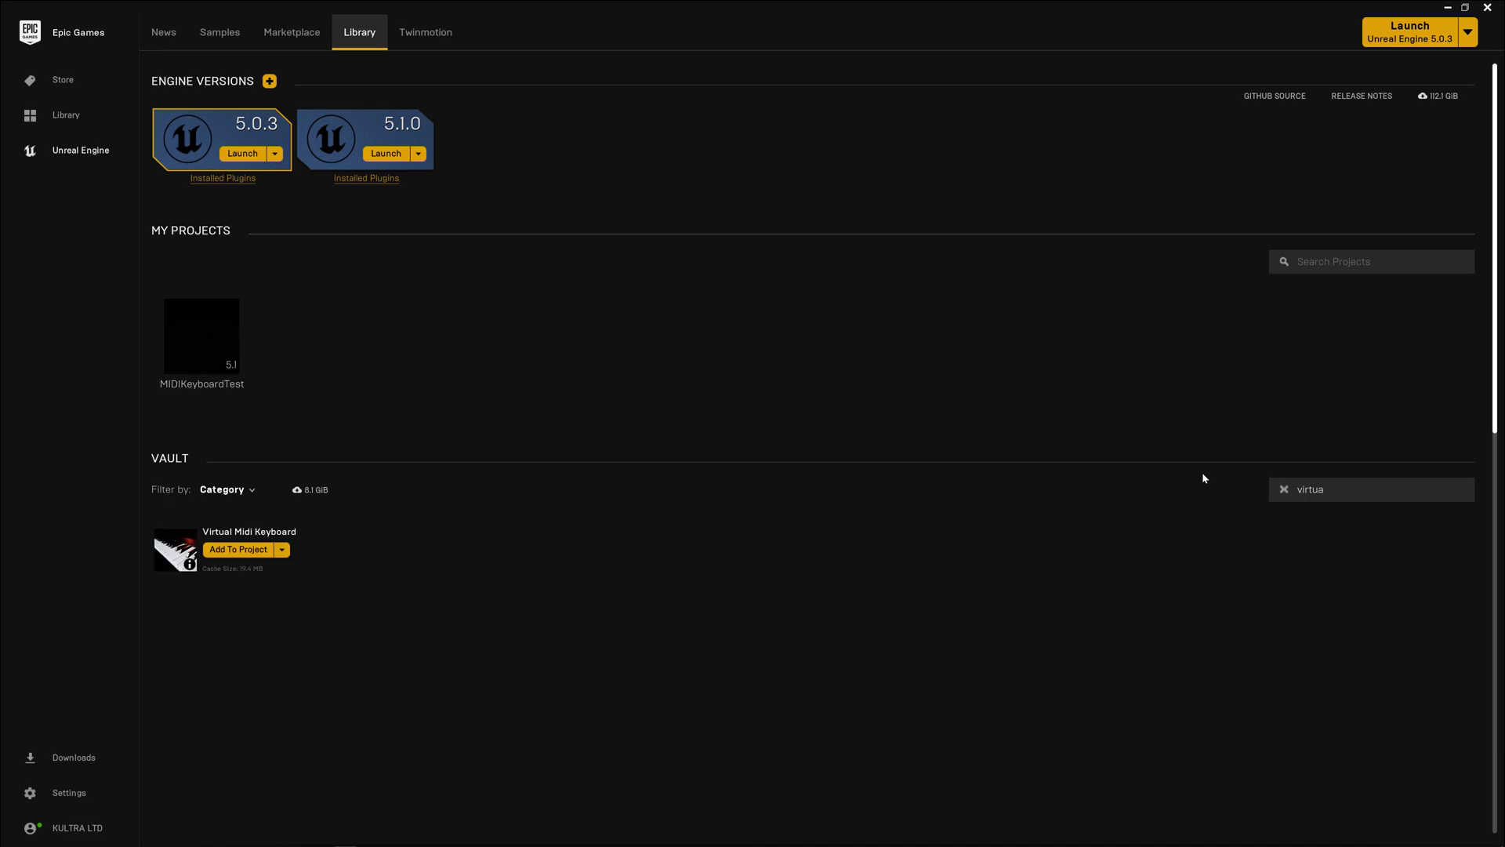
{"action": "type", "text": "l midi"}
- Add the Virtual Midi Keyboard asset from the vault to the MIDIKeyboardTest project
{"action": "left_click", "coordinate": [260, 555]}
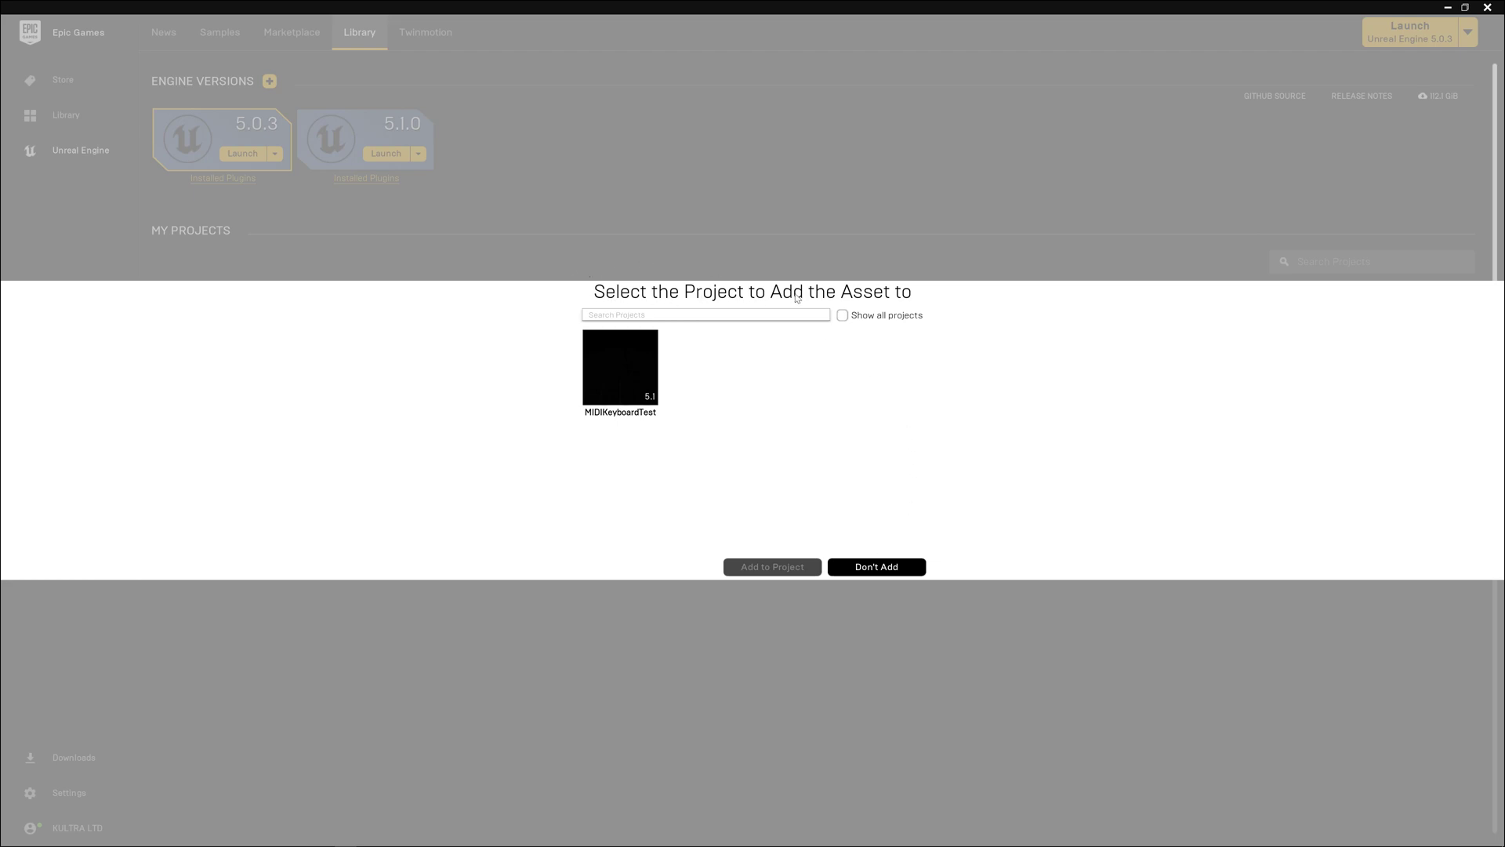
{"action": "mouse_move", "coordinate": [615, 383]}
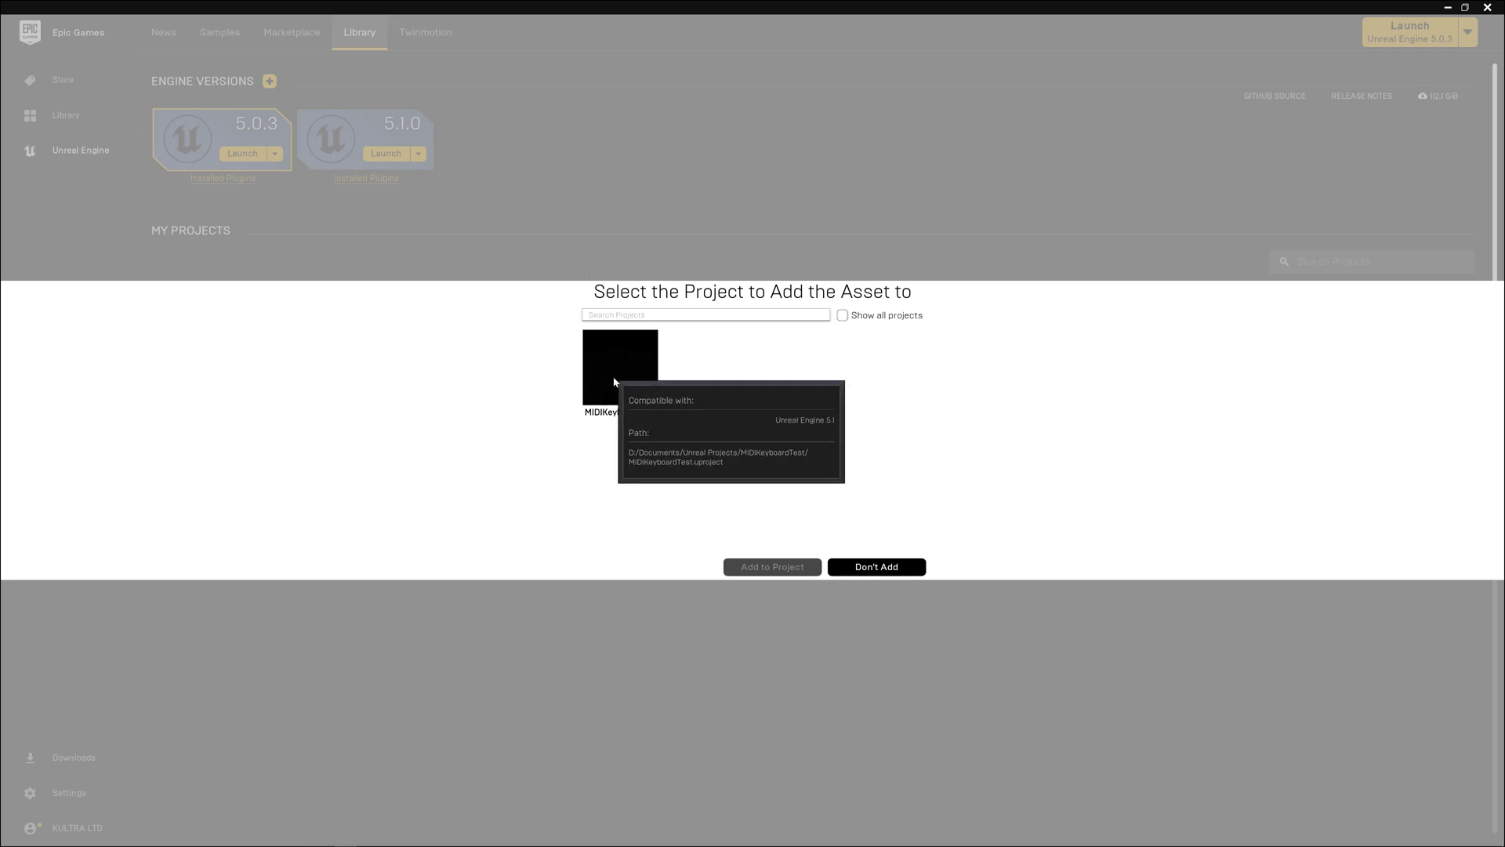
{"action": "left_click", "coordinate": [633, 376]}
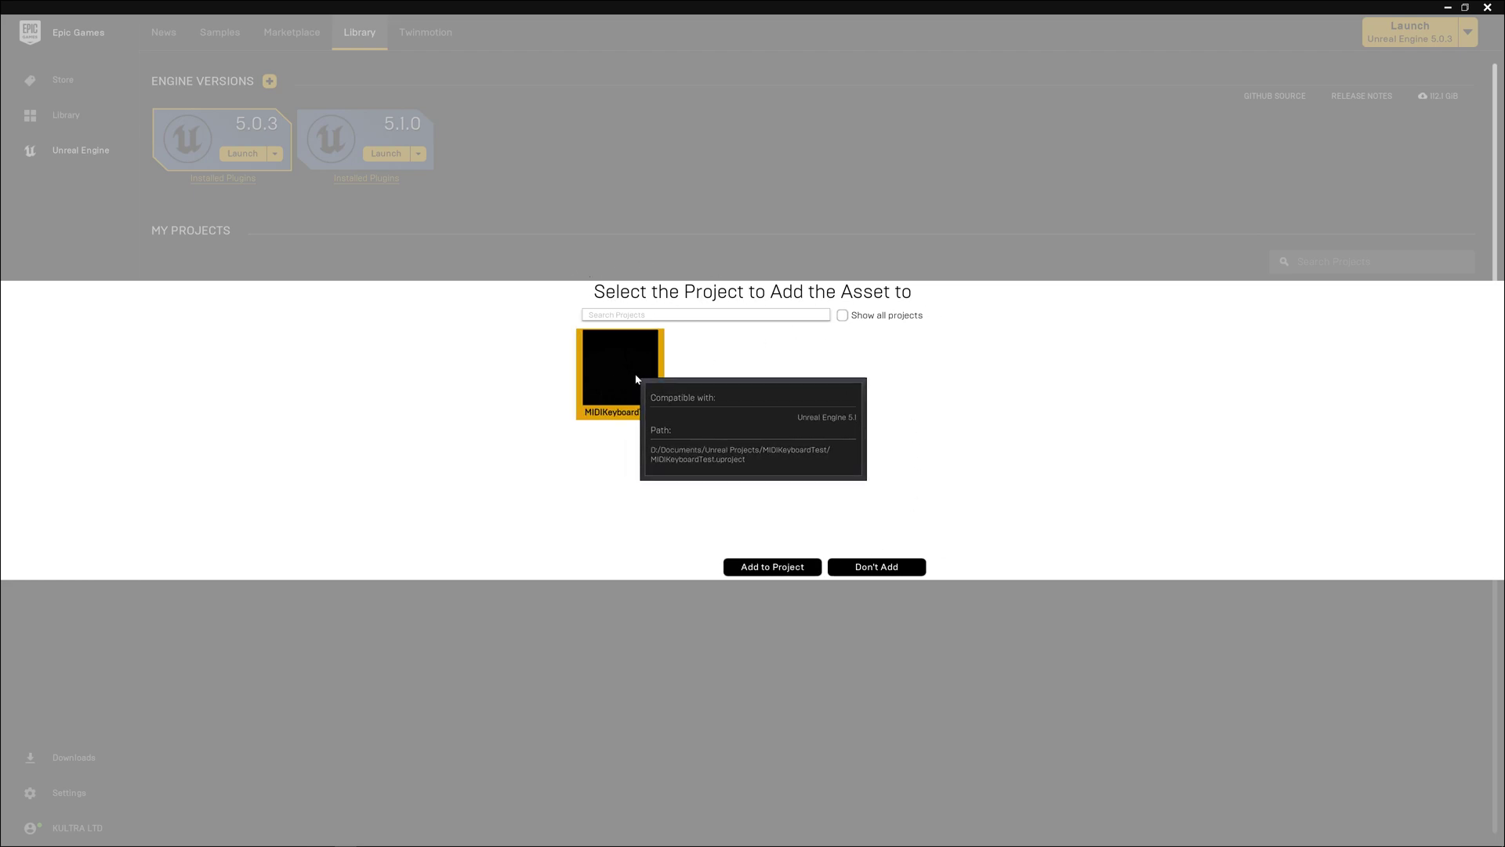
{"action": "left_click", "coordinate": [773, 567]}
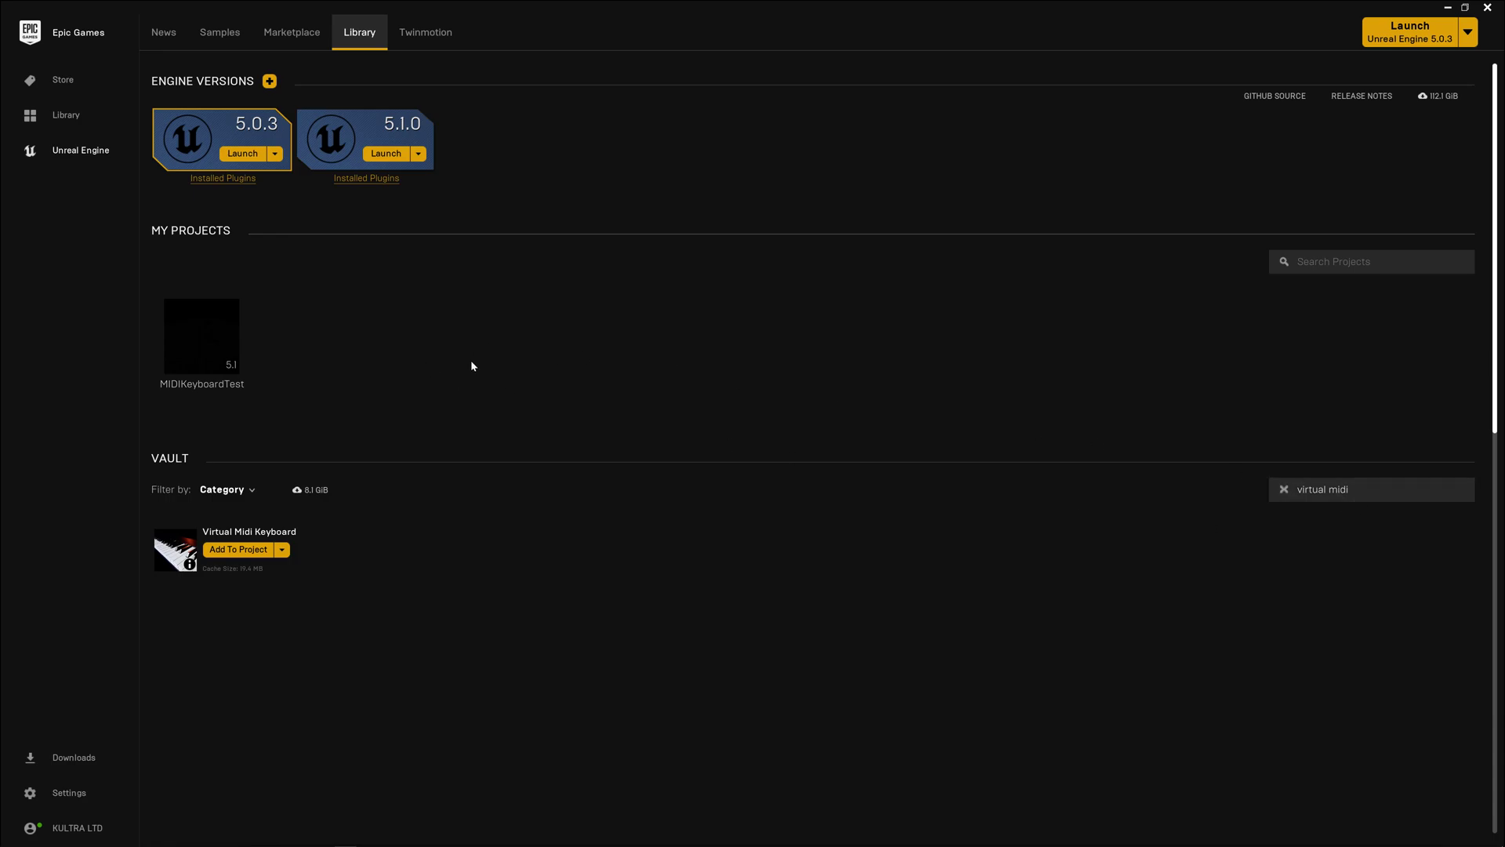
- Reopen the MIDIKeyboardTest project in Unreal Editor and go to the VirtualMIDIKeyboard/Blueprints folder
{"action": "double_click", "coordinate": [201, 332]}
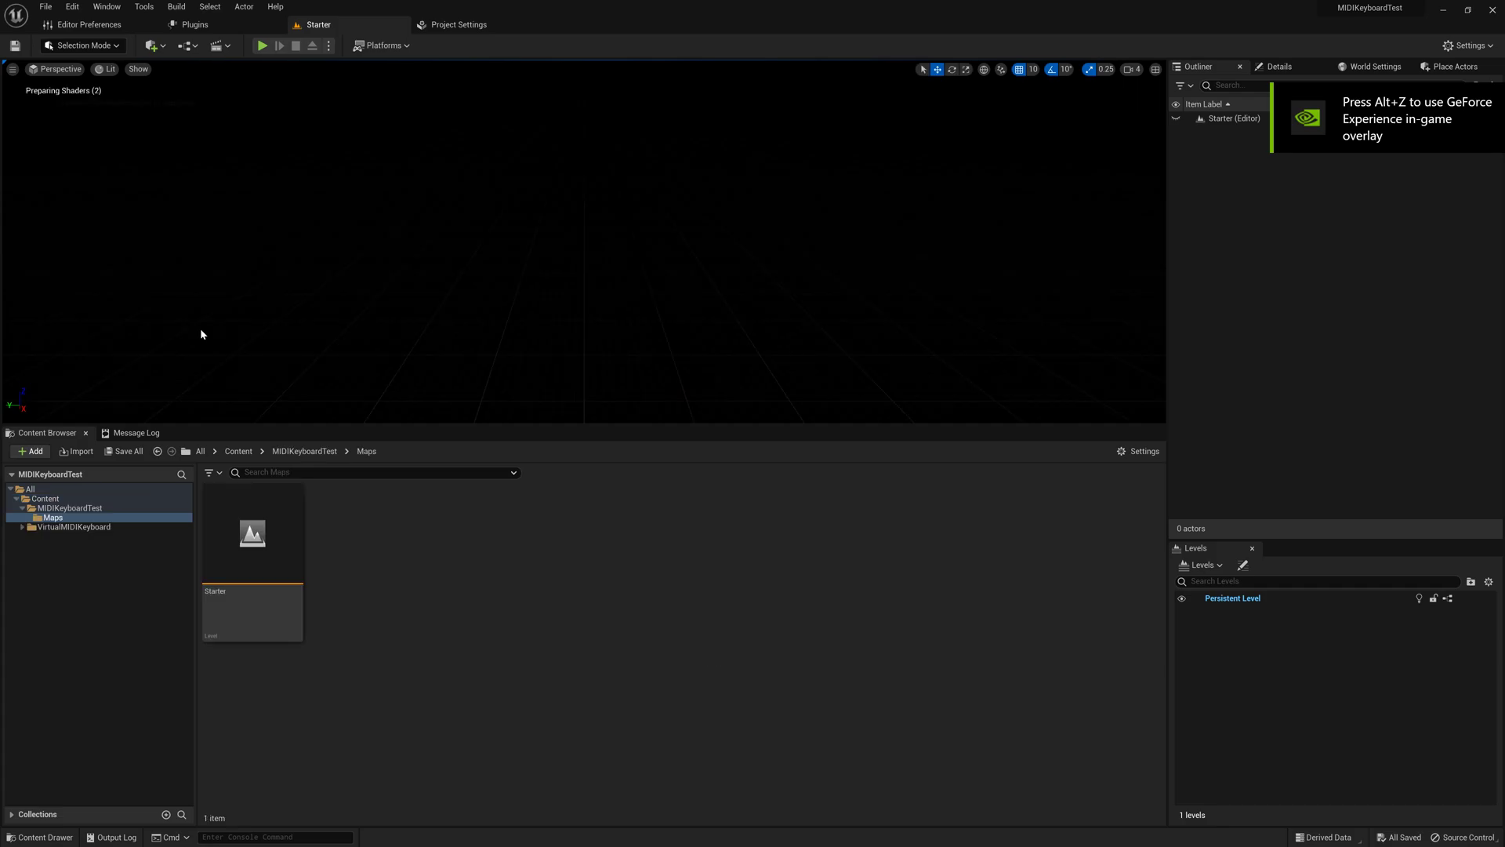
{"action": "left_click", "coordinate": [36, 527]}
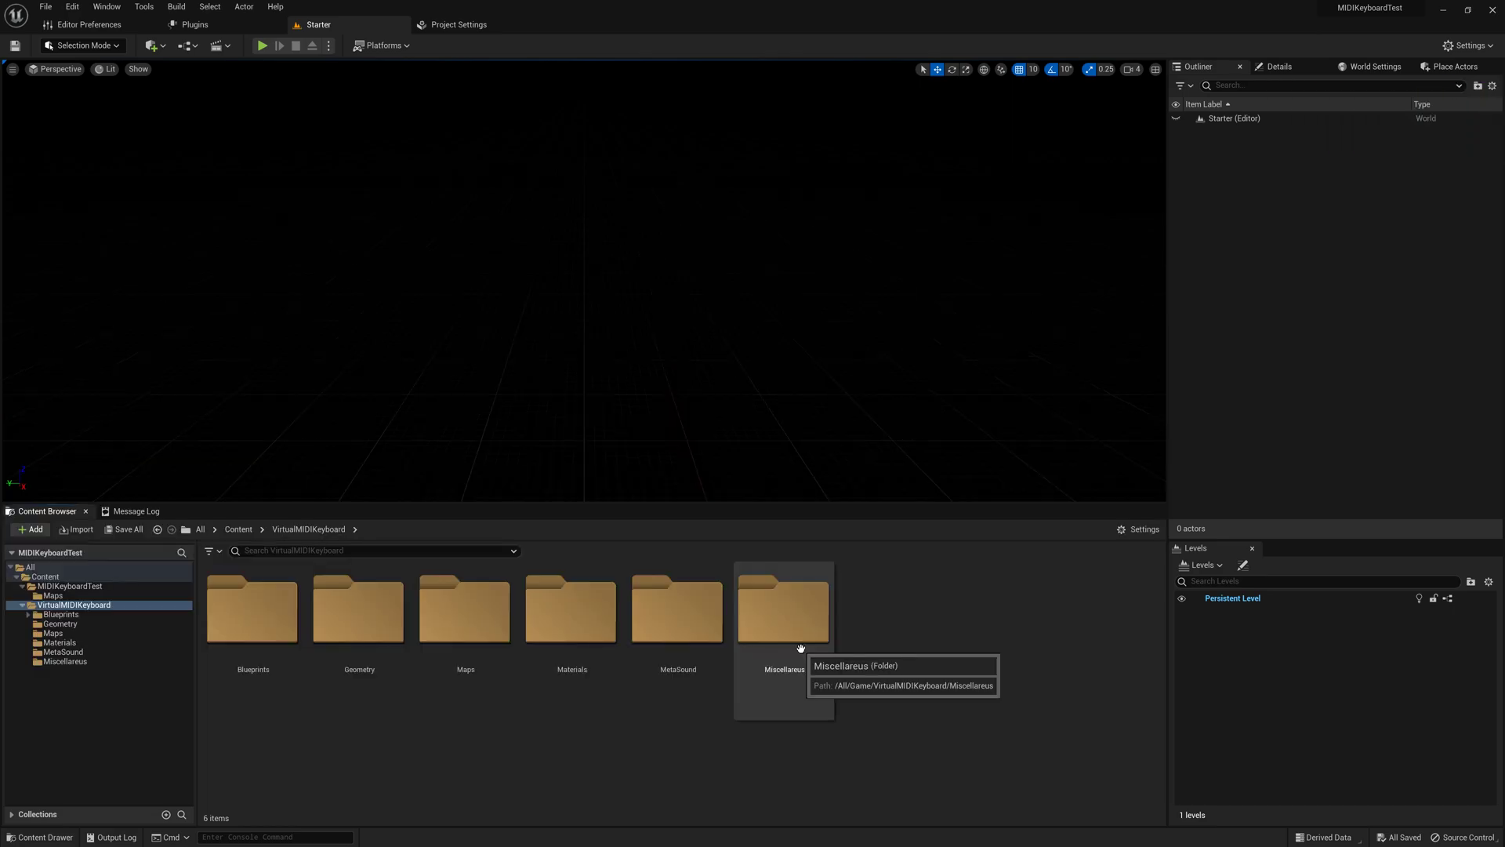
{"action": "double_click", "coordinate": [252, 620]}
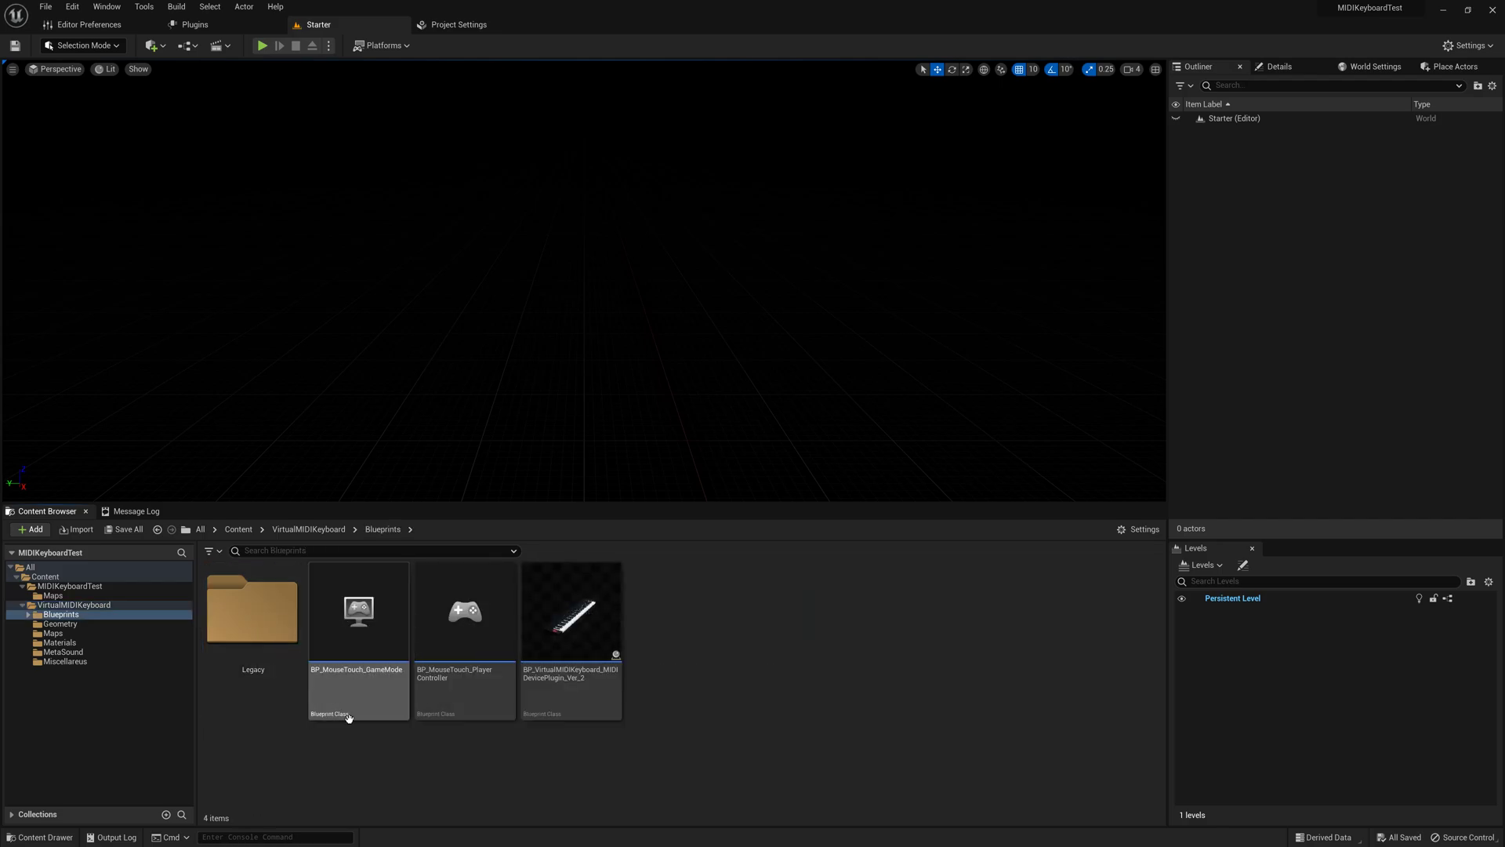
- Place the BP_VirtualMIDIKeyboard_MIDIDevicePlugin_Ver_2 blueprint in the Starter level, at X 0 and Y 60, and deselect it
{"action": "left_click", "coordinate": [577, 644]}
{"action": "left_click_drag", "start_coordinate": [539, 368], "coordinate": [642, 283]}
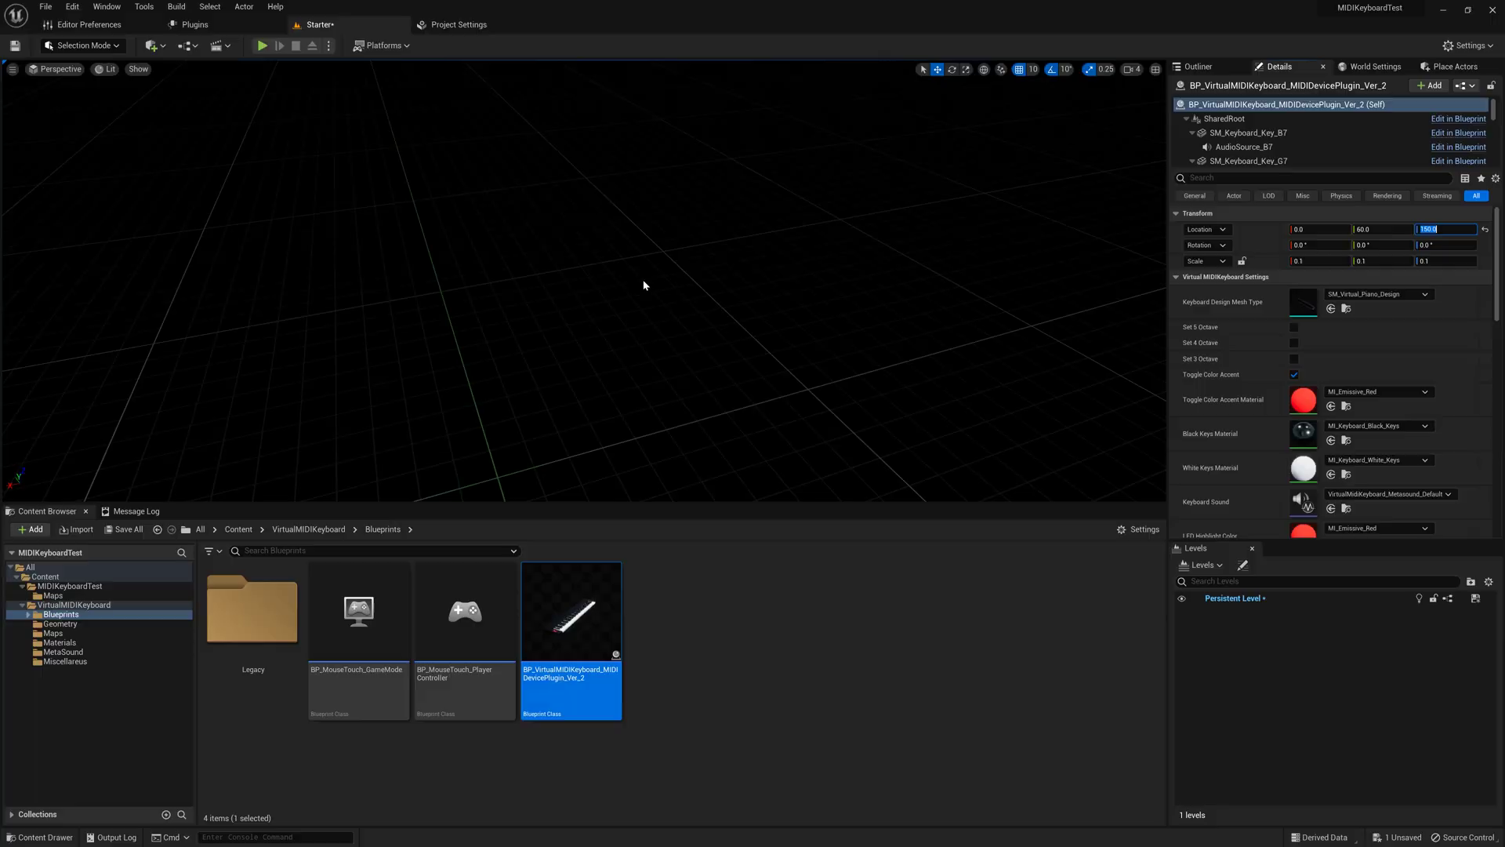
{"action": "mouse_move", "coordinate": [584, 282]}
{"action": "right_mouse_down"}
{"action": "mouse_move", "coordinate": [576, 235]}
{"action": "mouse_move", "coordinate": [549, 298]}
{"action": "mouse_move", "coordinate": [580, 282]}
{"action": "right_mouse_up"}
{"action": "key", "text": "w"}
{"action": "key", "text": "s"}
{"action": "mouse_move", "coordinate": [736, 209]}
{"action": "right_mouse_down"}
{"action": "mouse_move", "coordinate": [784, 224]}
{"action": "mouse_move", "coordinate": [736, 209]}
{"action": "right_mouse_up"}
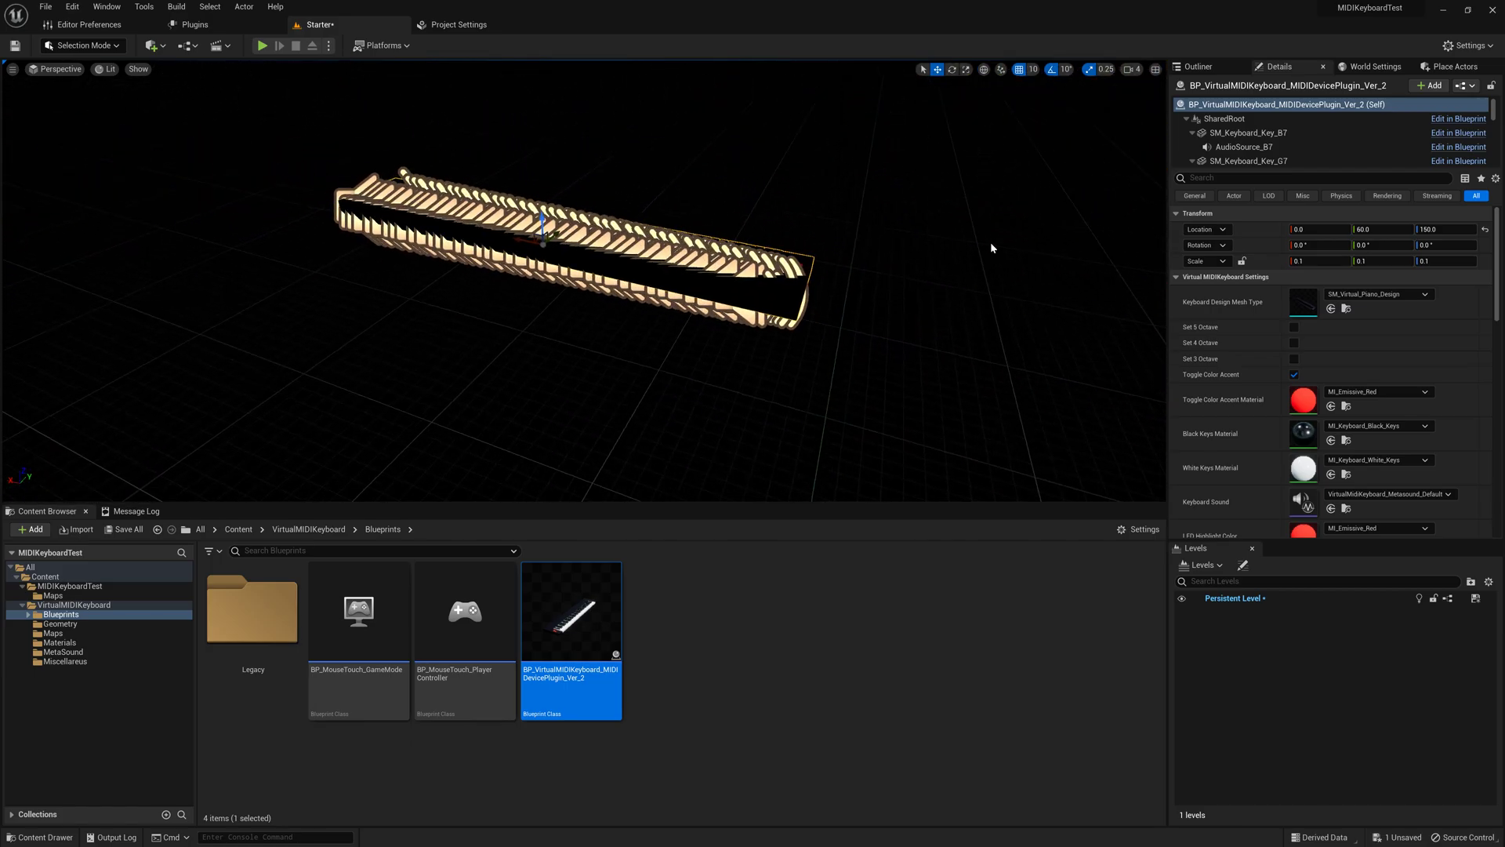
{"action": "left_click", "coordinate": [975, 261]}
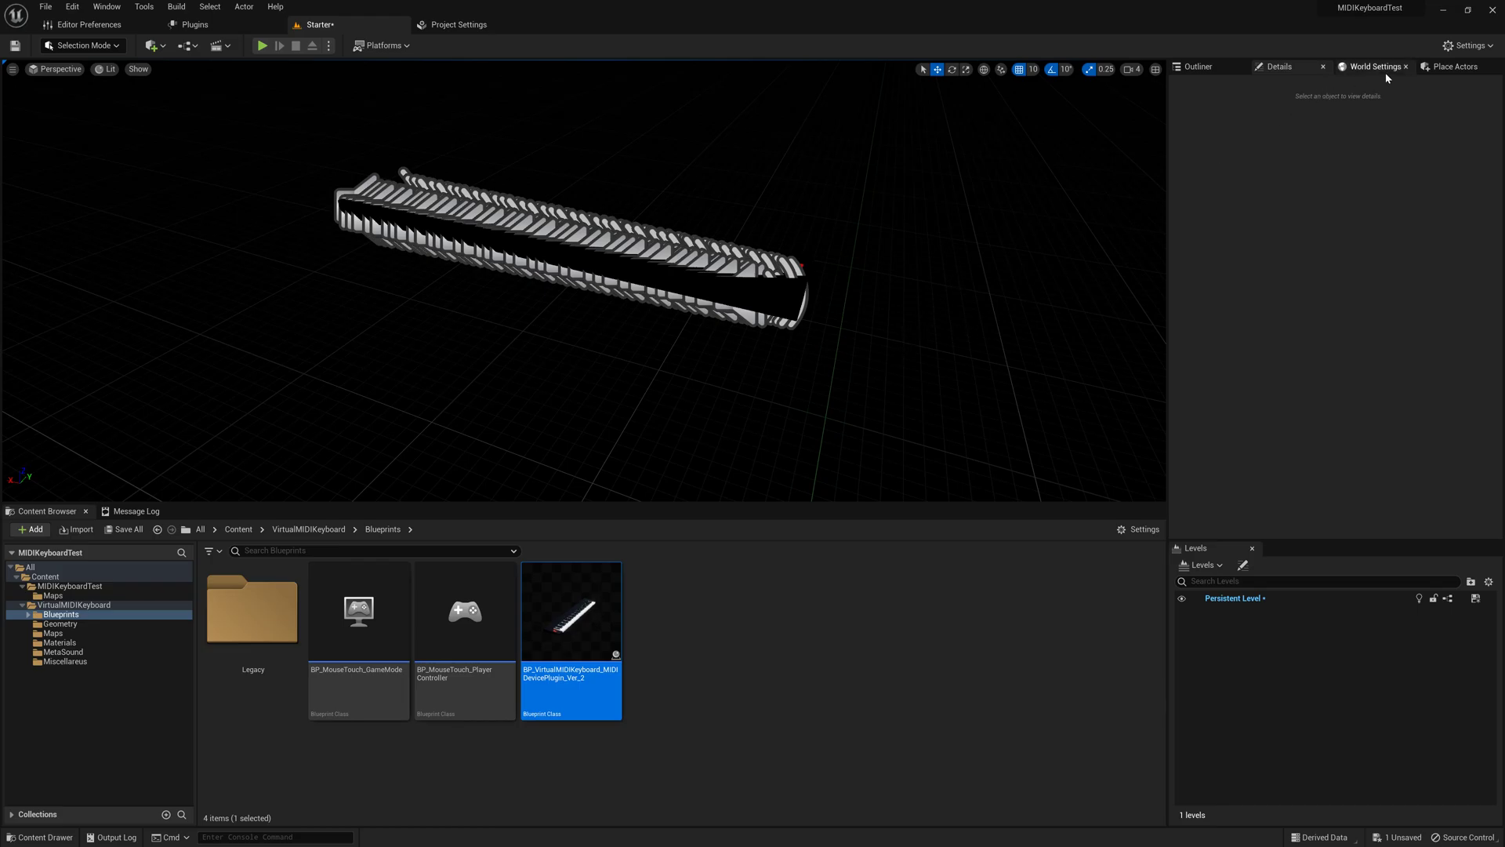
- Add a Point Light to the level and move it above the virtual keyboard
{"action": "left_click", "coordinate": [1441, 69]}
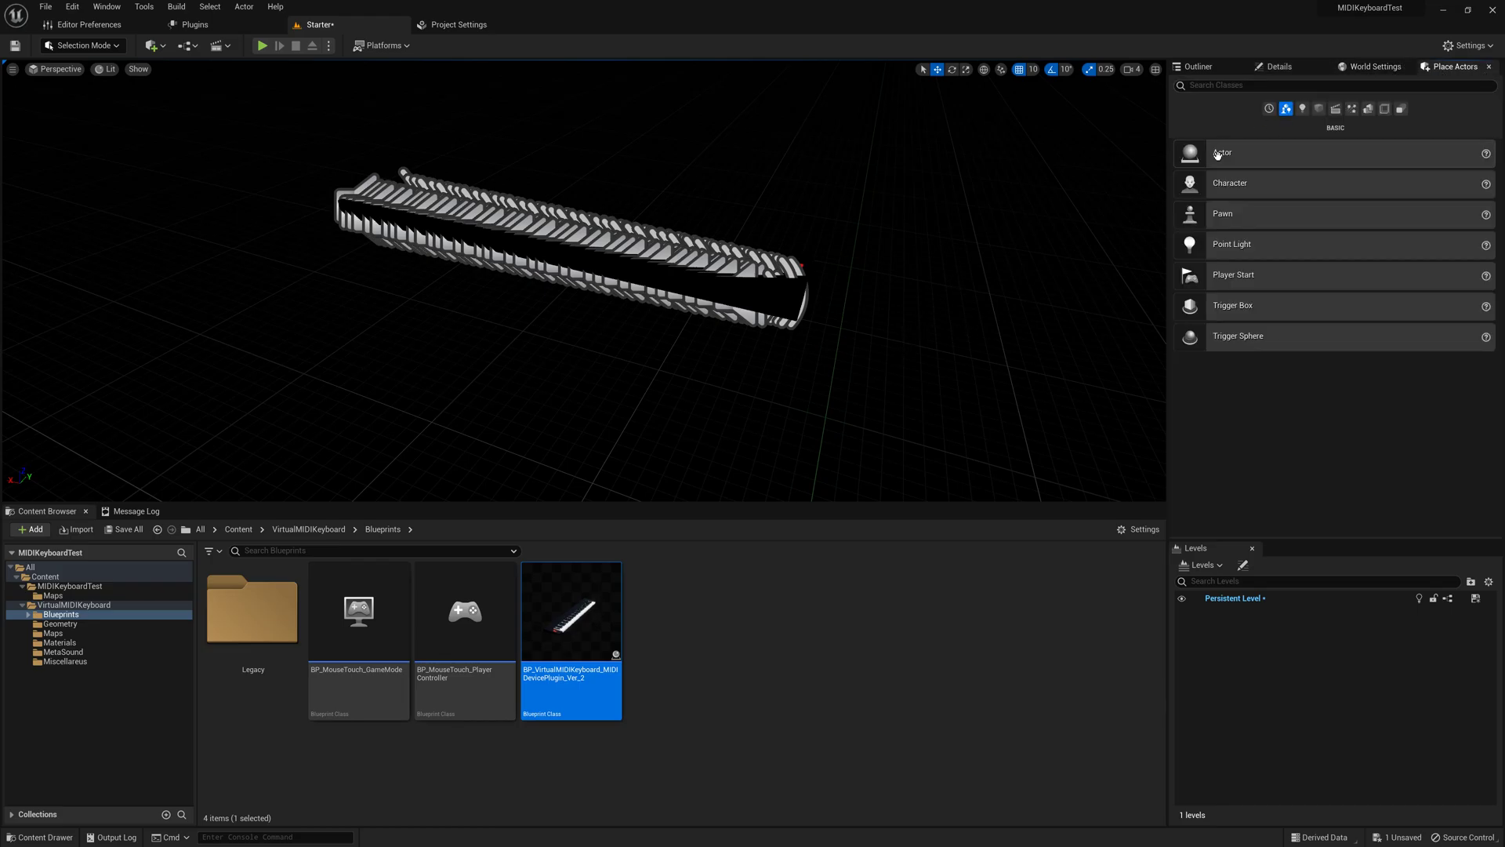
{"action": "left_click_drag", "start_coordinate": [1237, 247], "coordinate": [807, 134]}
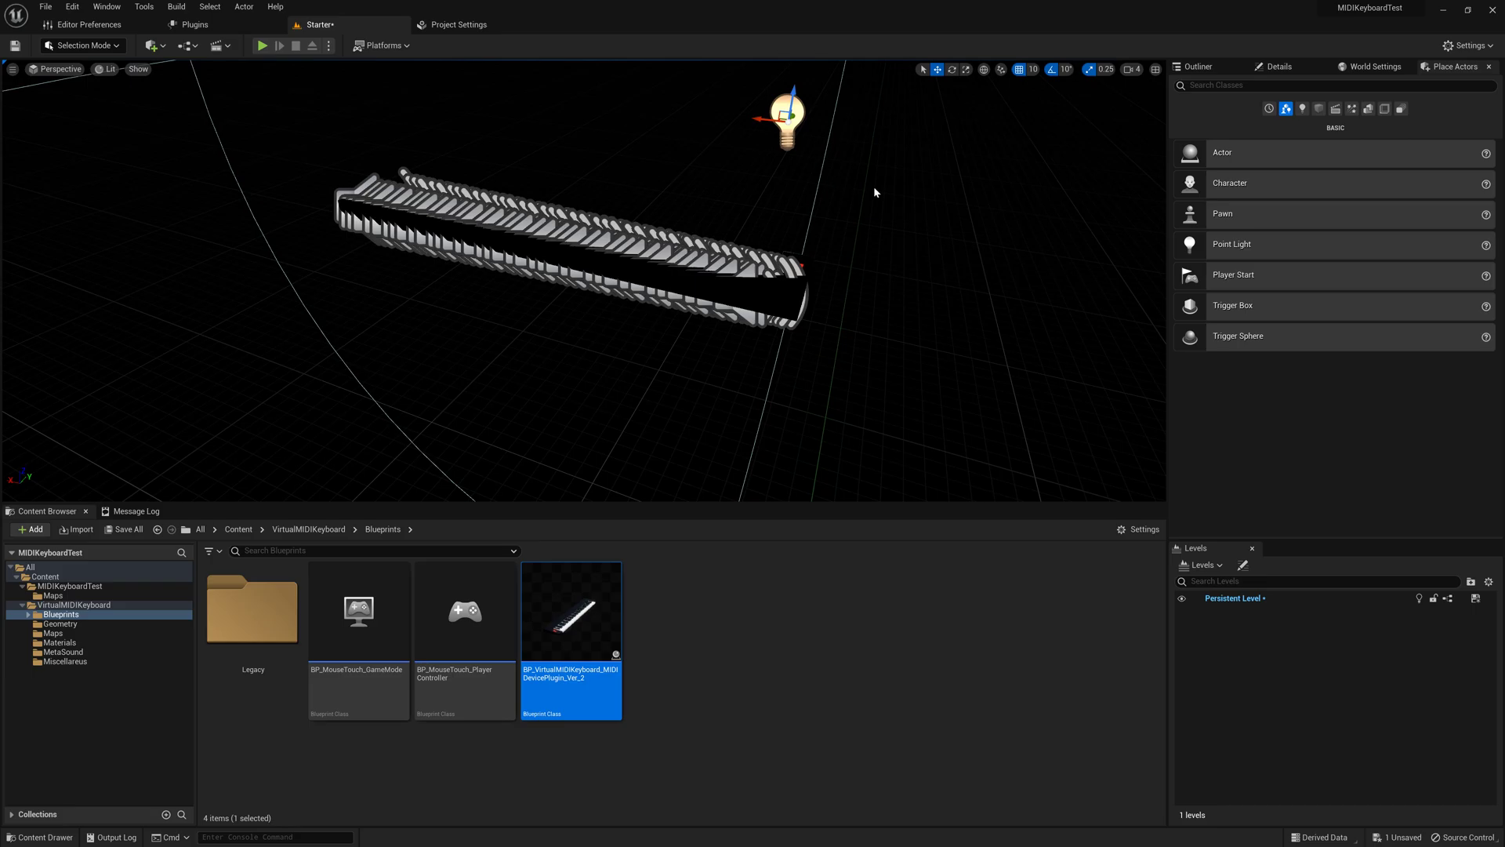
{"action": "left_click_drag", "start_coordinate": [795, 115], "coordinate": [611, 87]}
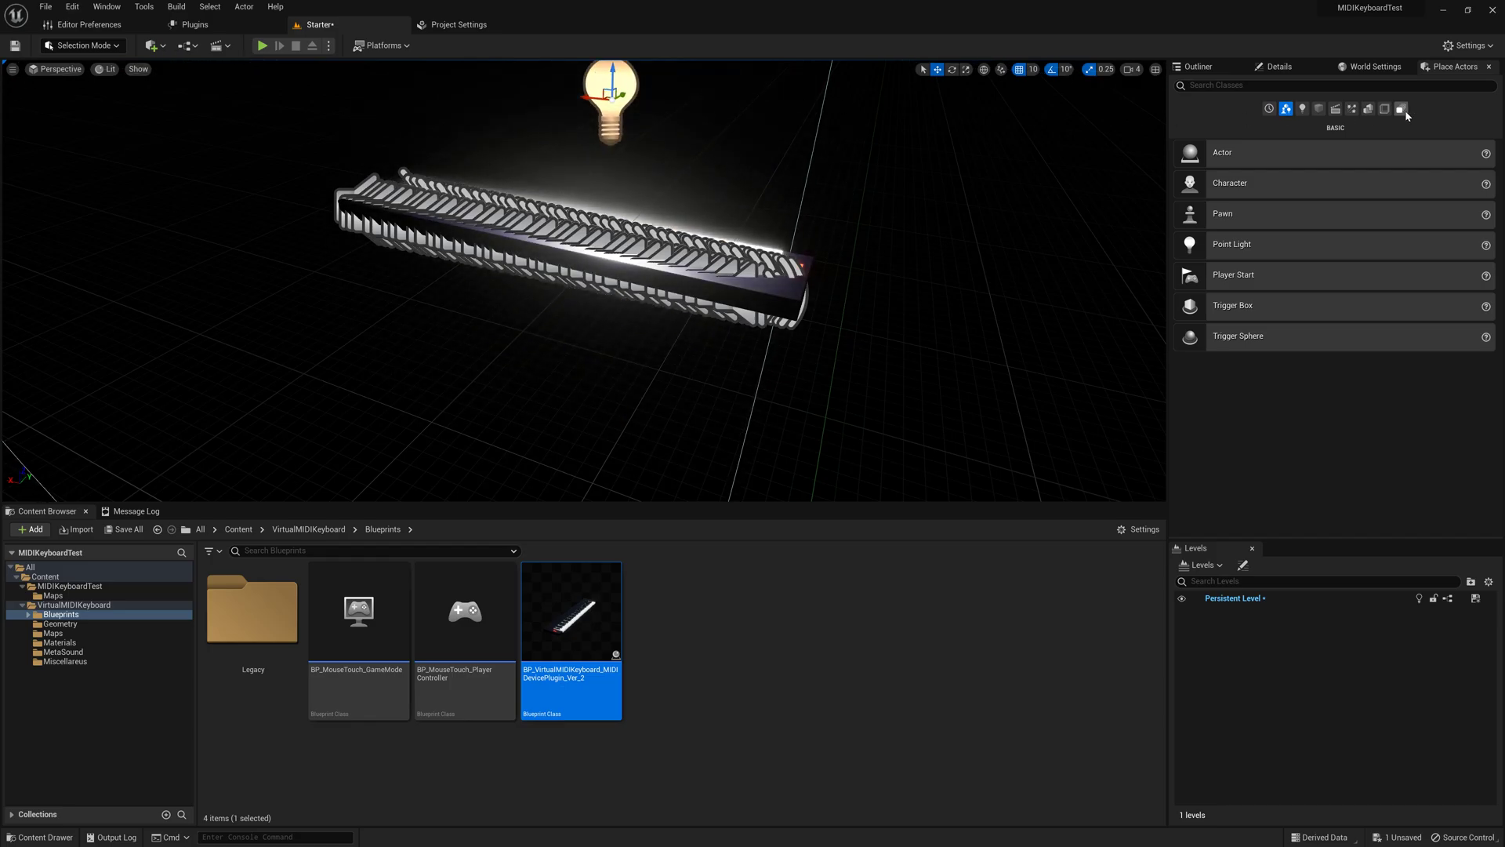
- Set the Point Light's location to X 0, Y 0 and Z 200
{"action": "left_click", "coordinate": [1277, 67]}
{"action": "left_click", "coordinate": [1319, 230]}
{"action": "type", "text": "0"}
{"action": "key", "text": "Tab"}
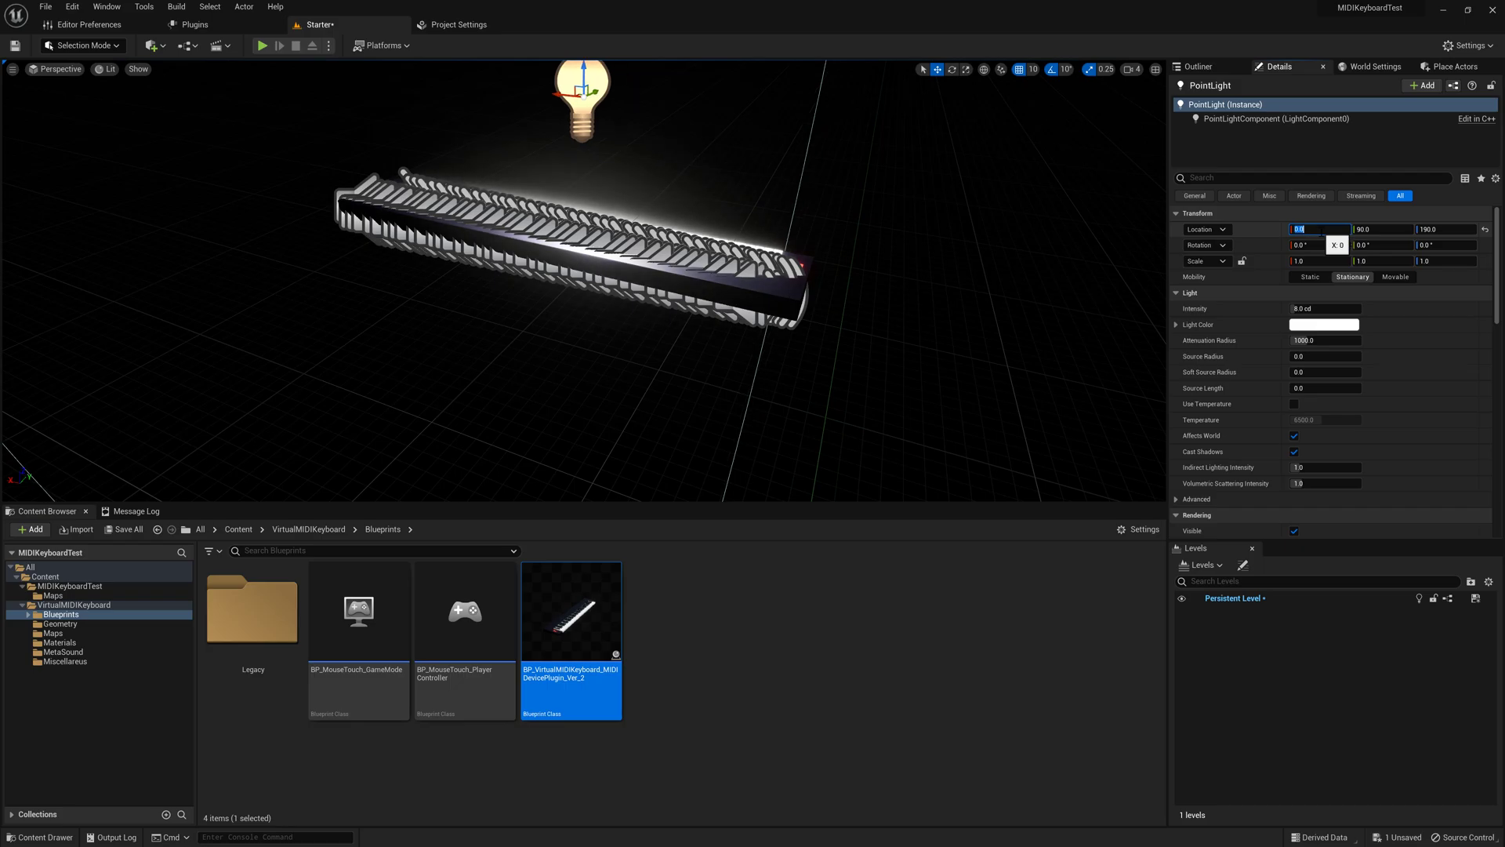
{"action": "type", "text": "0"}
{"action": "key", "text": "Tab"}
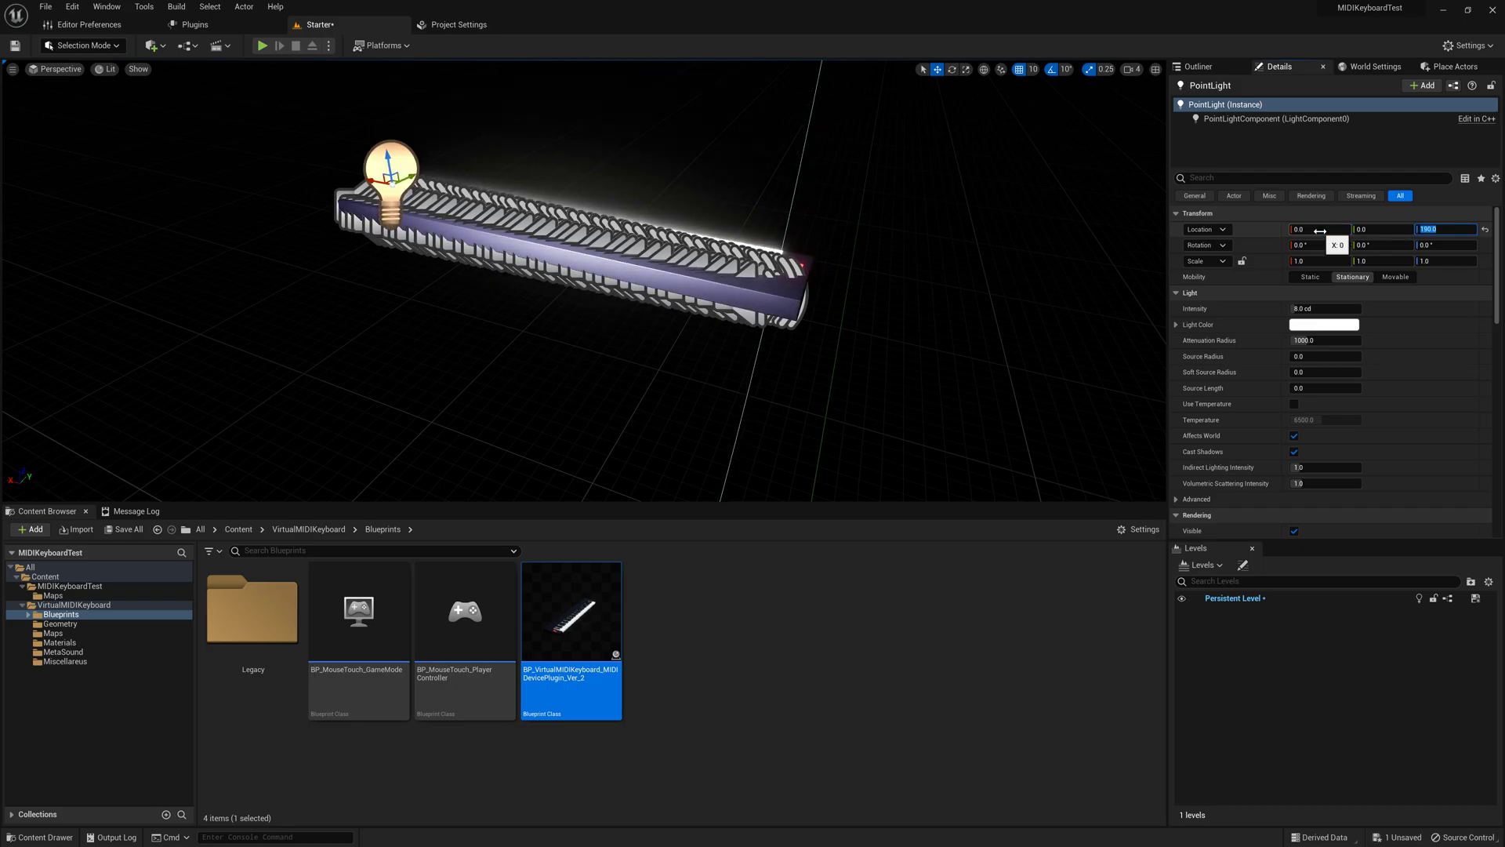
{"action": "type", "text": "200"}
{"action": "key", "text": "Return"}
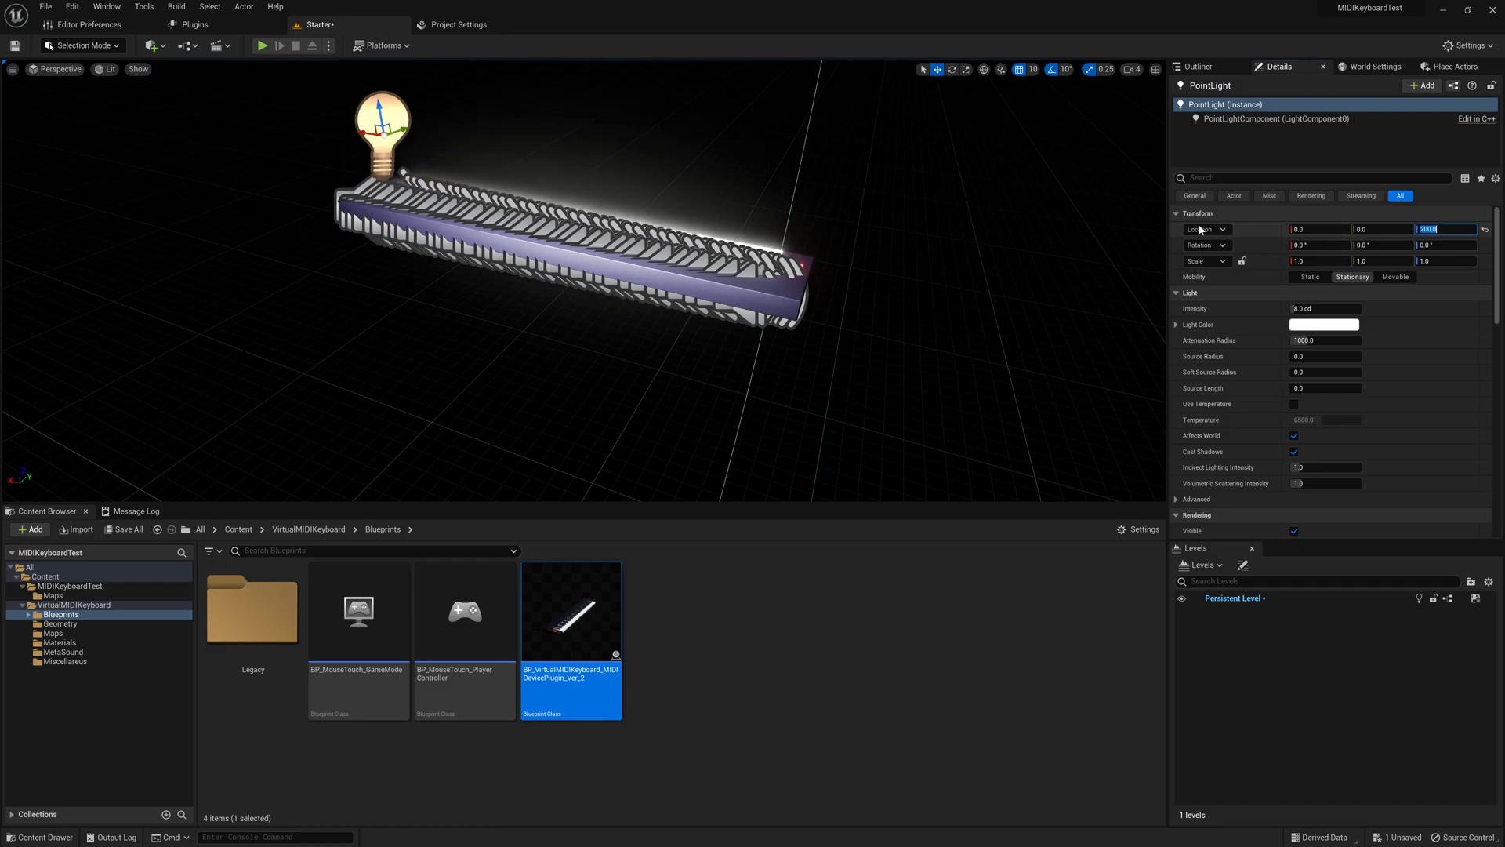
- Turn on Game View in the level viewport to hide editor icons and selection outlines around the keyboard
{"action": "right_click_drag", "start_coordinate": [697, 261], "coordinate": [274, 243]}
{"action": "key", "text": "d"}
{"action": "key", "text": "d"}
{"action": "left_click_drag", "start_coordinate": [377, 281], "coordinate": [699, 268], "text": "alt"}
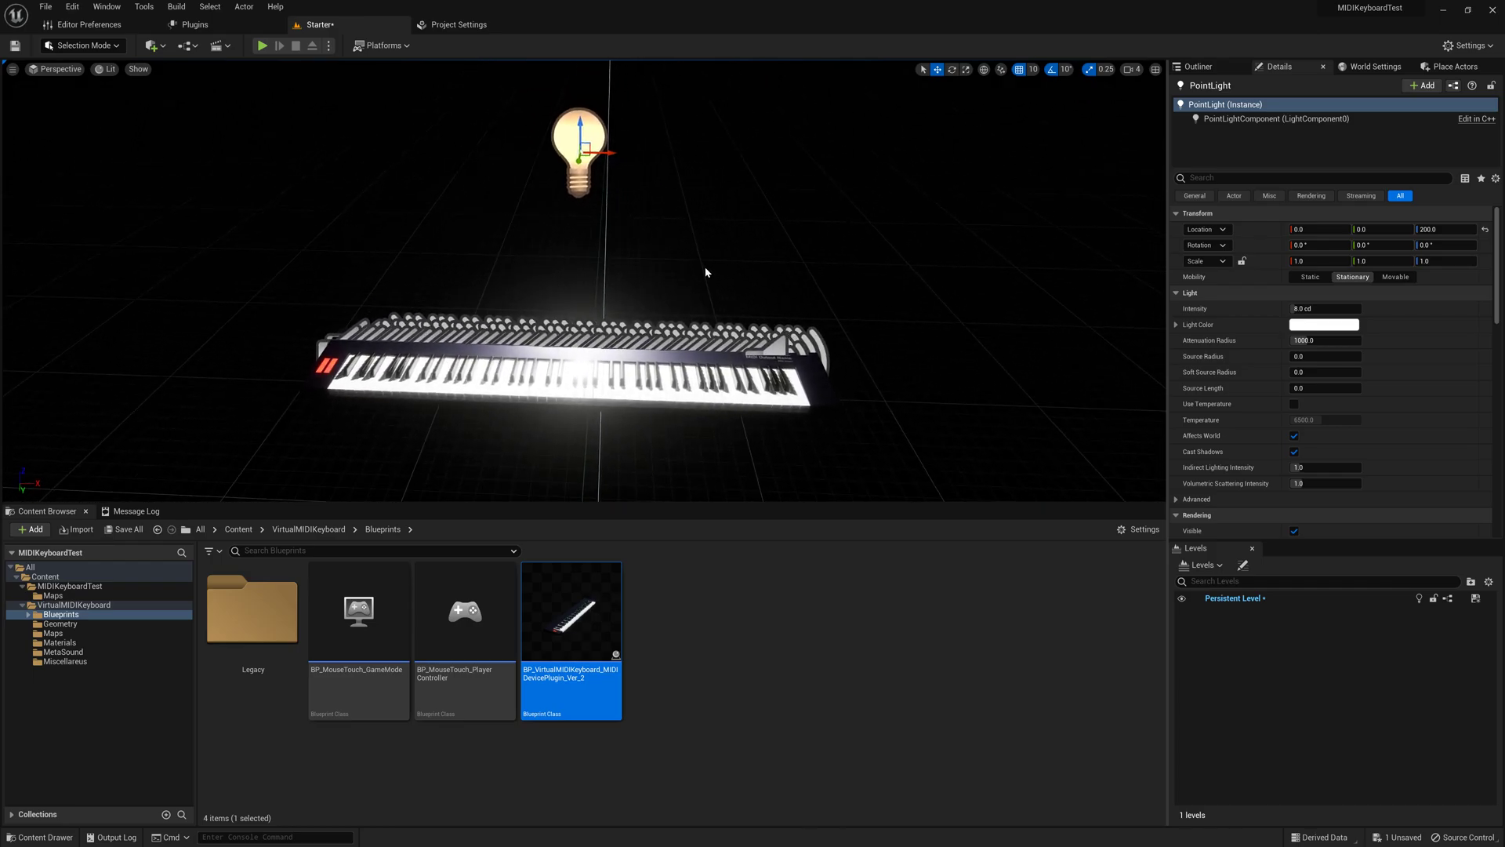
{"action": "left_click", "coordinate": [12, 70]}
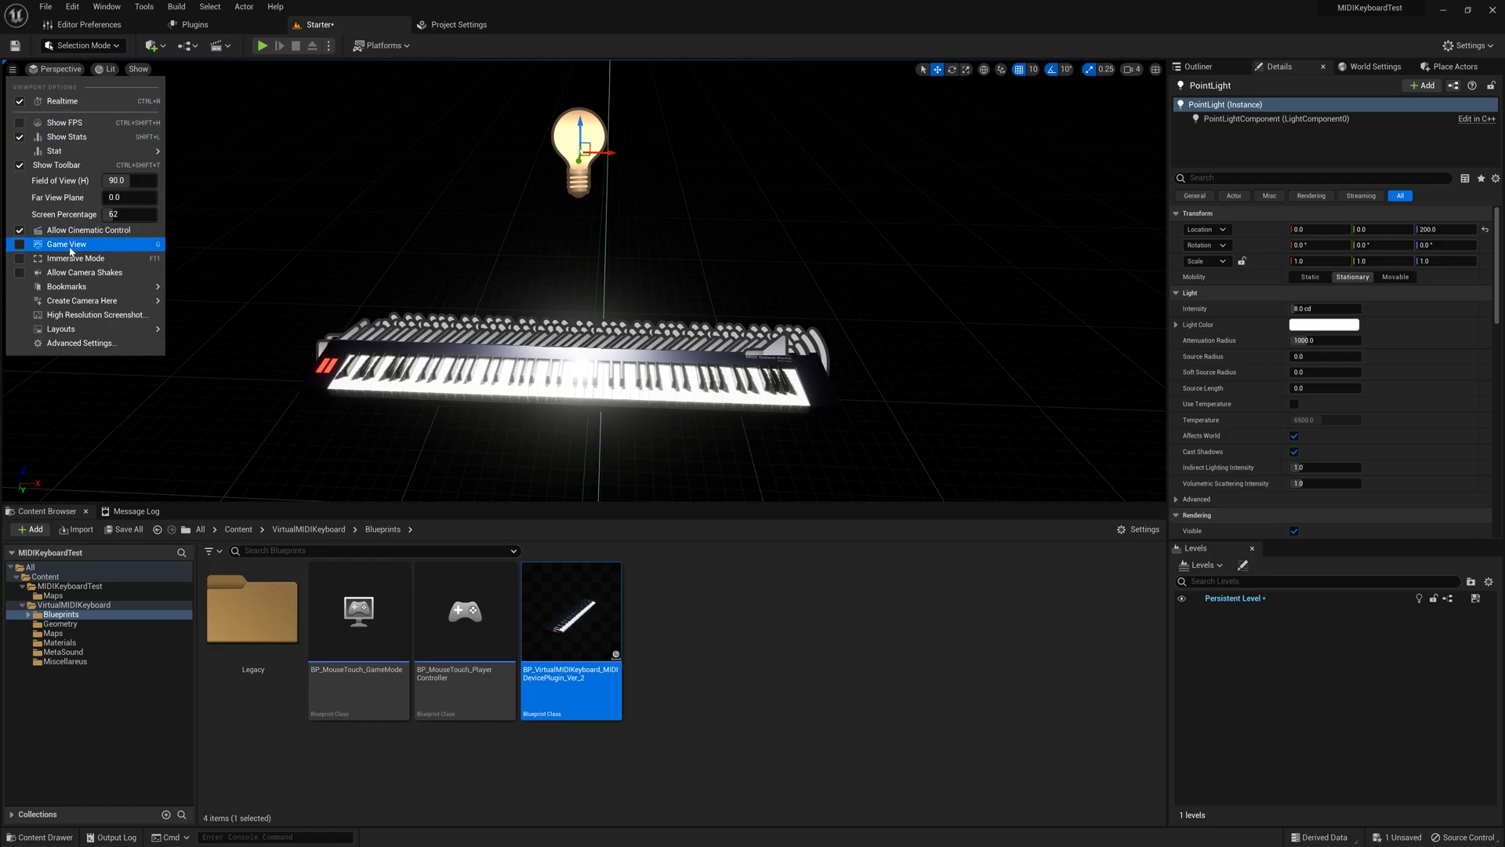
{"action": "left_click", "coordinate": [72, 250]}
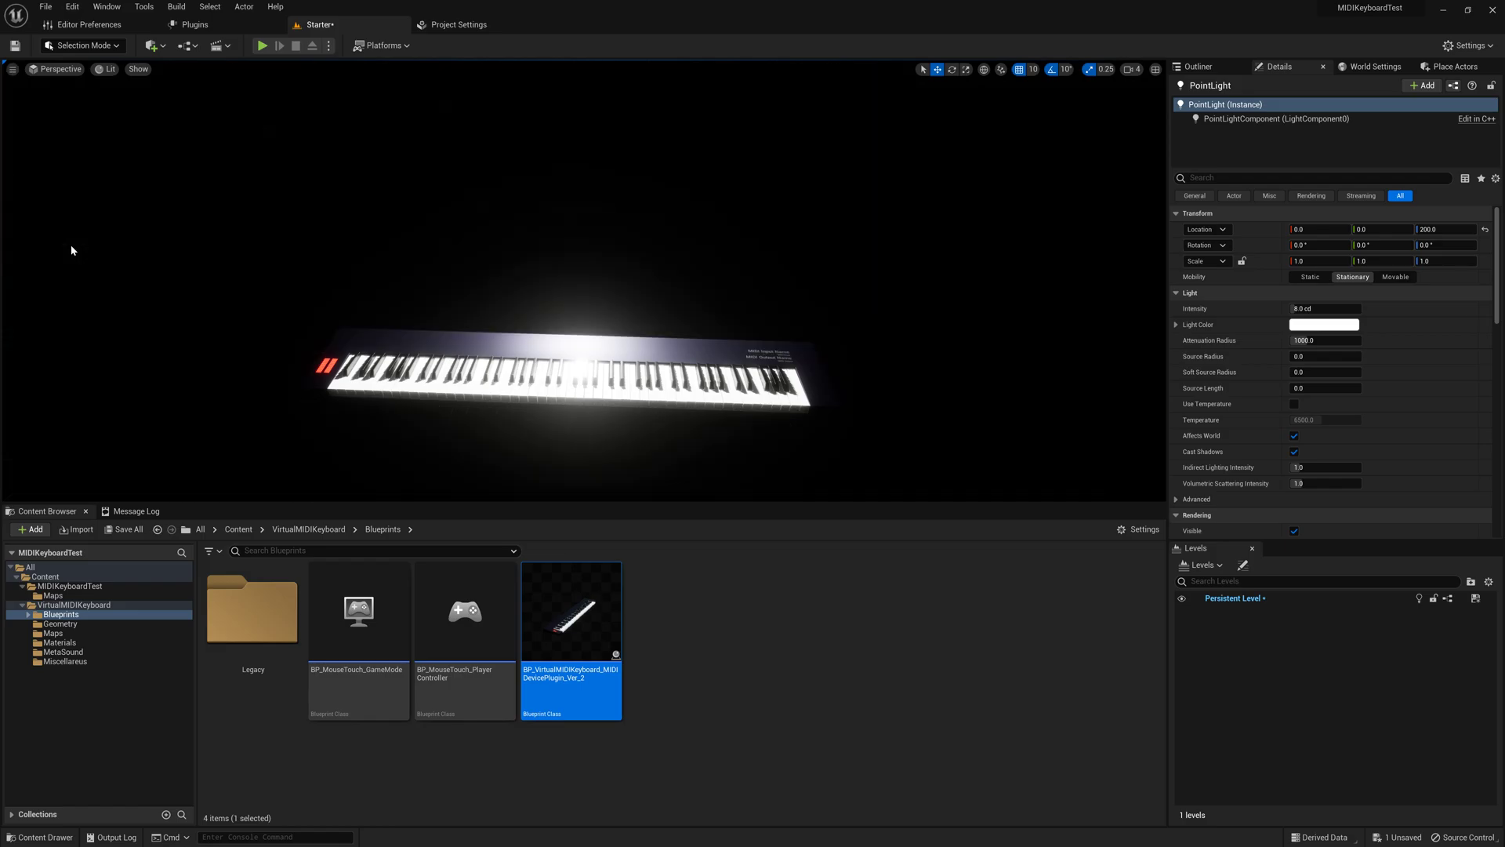
{"action": "right_click_drag", "start_coordinate": [593, 288], "coordinate": [702, 365]}
{"action": "key", "text": "w"}
{"action": "key", "text": "a"}
{"action": "key", "text": "s"}
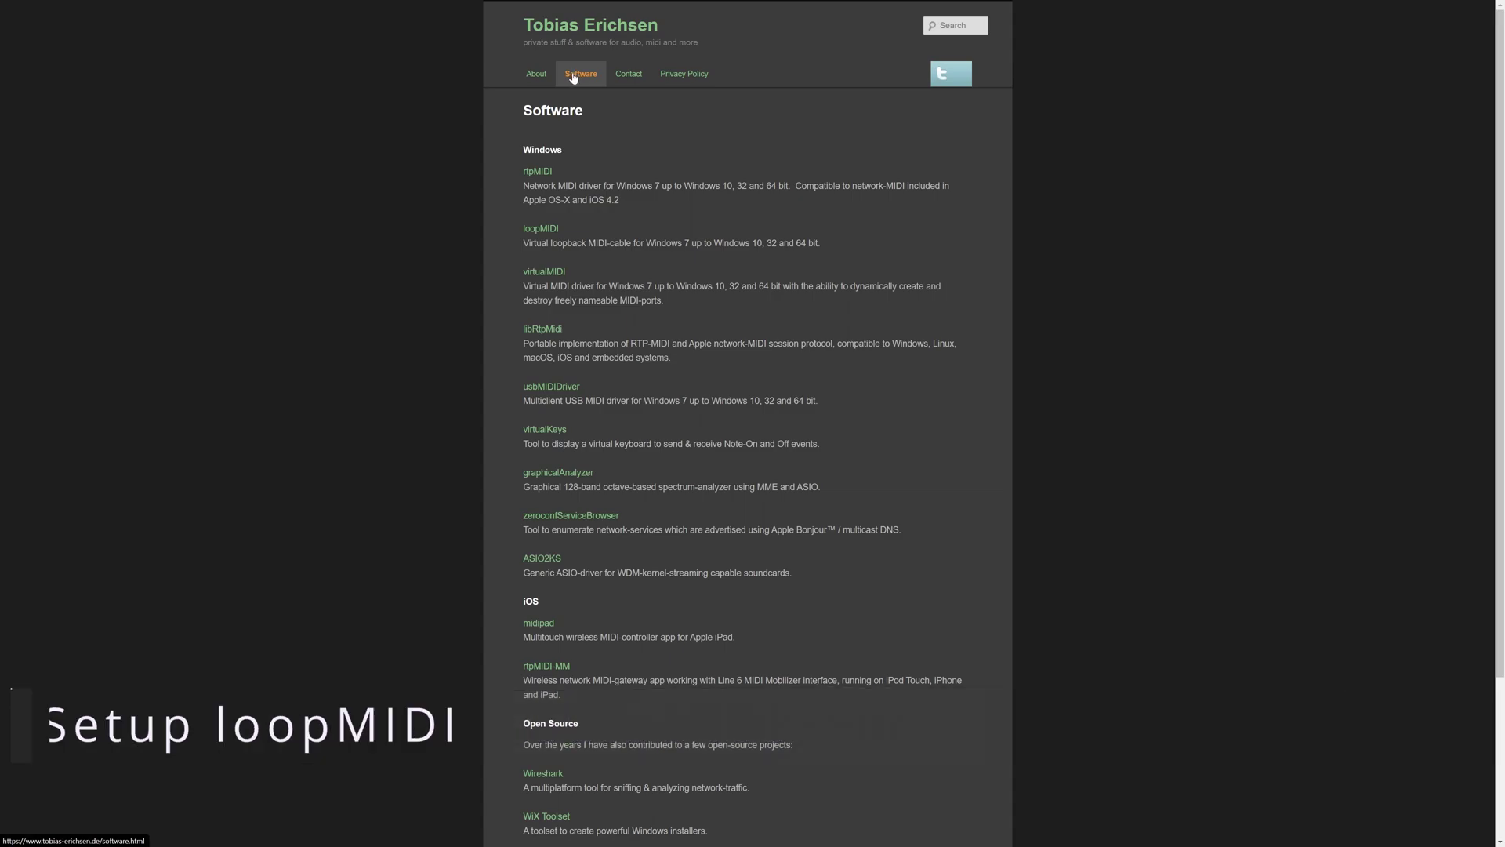
- Open the loopMIDI page from the Windows software list on the developer's website in the web browser
{"action": "left_click", "coordinate": [544, 234]}
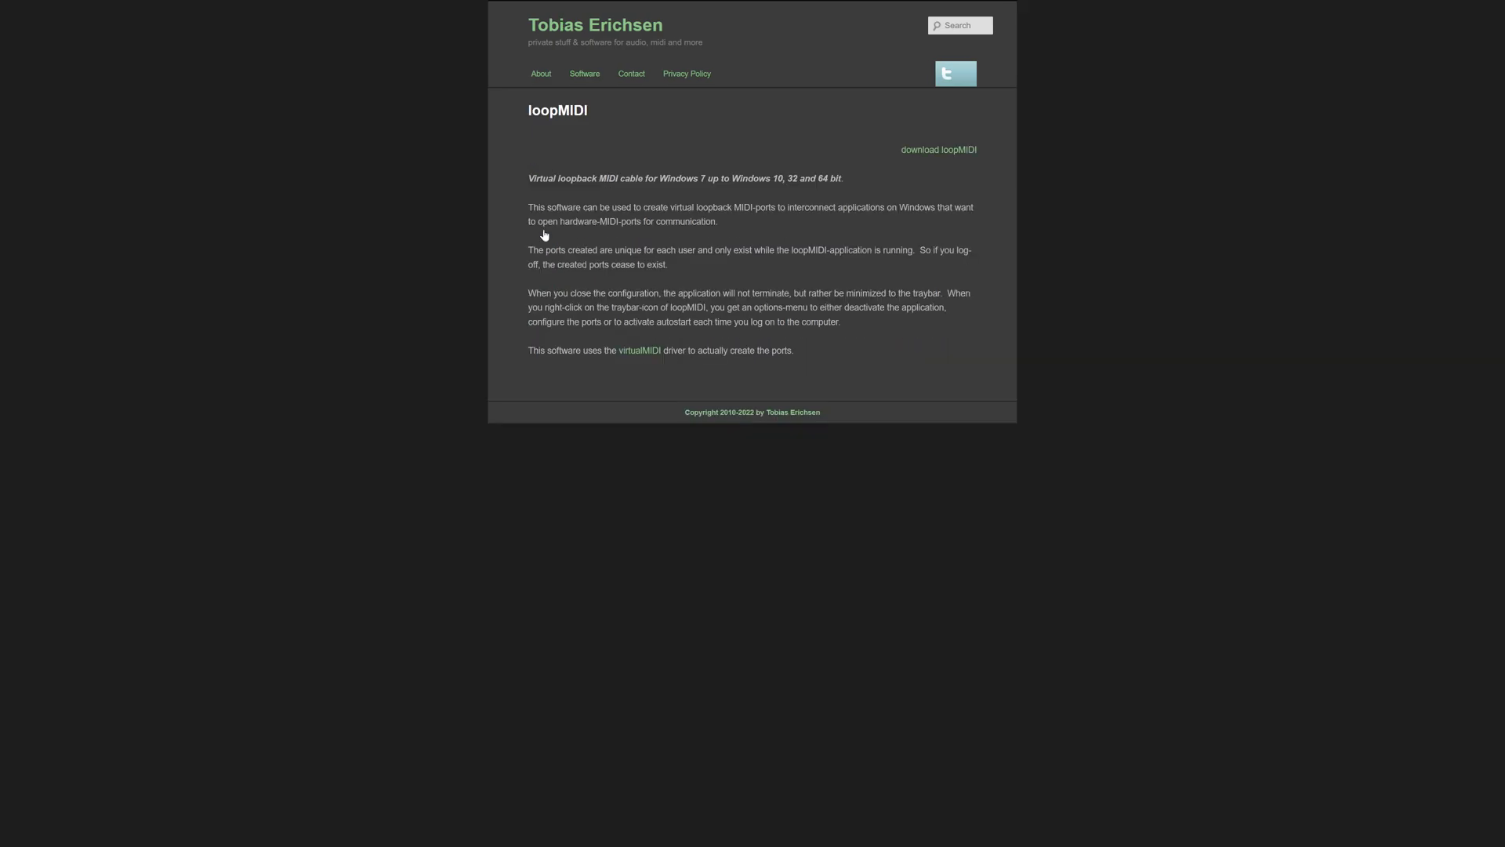
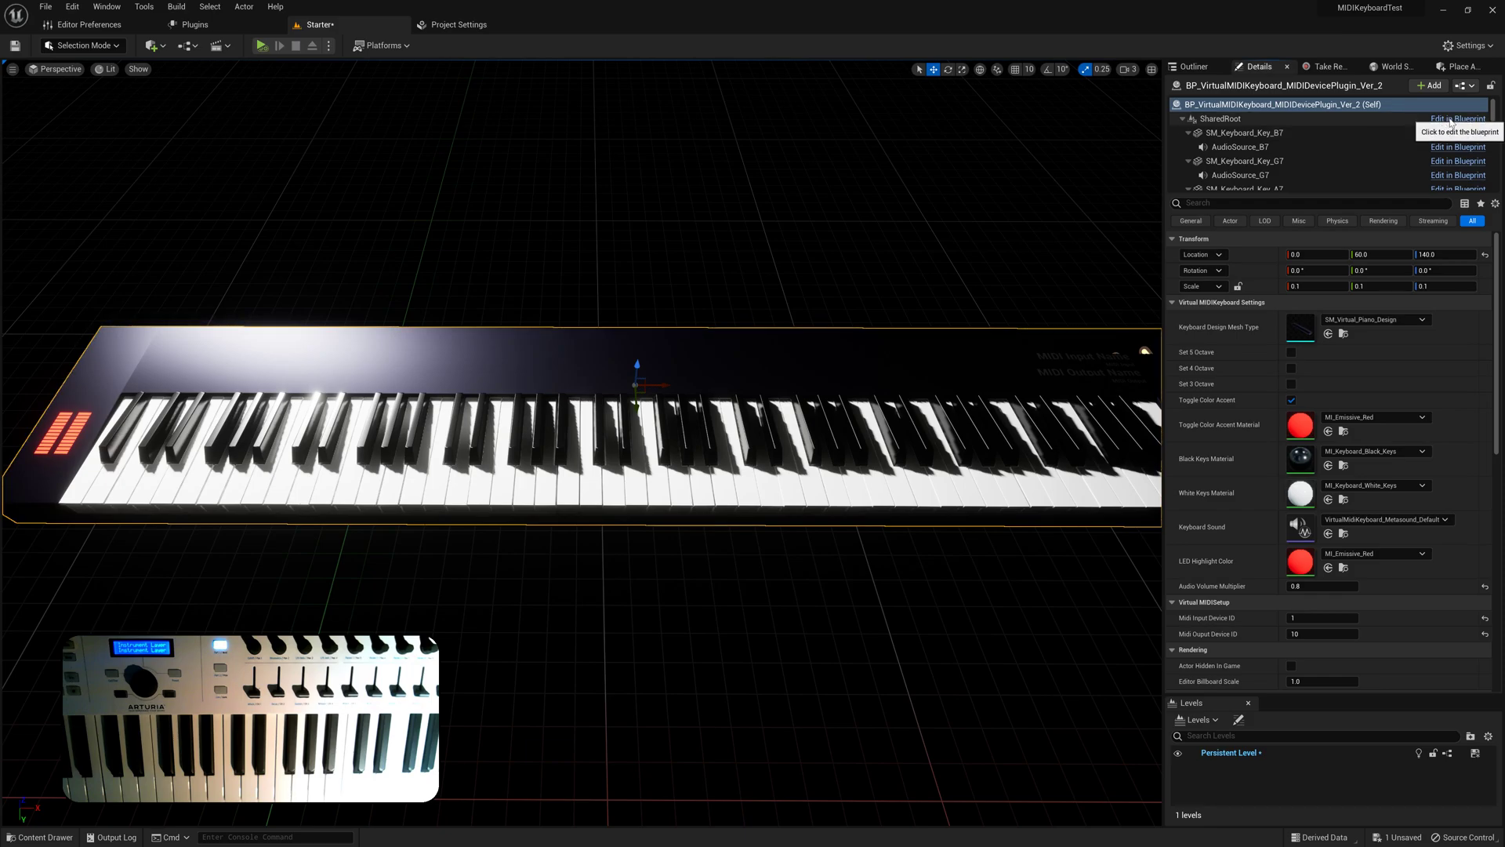
- Set the duration of the MIDI device Print String in the keyboard blueprint's event graph to 15.0, save the blueprint and close it
{"action": "left_click", "coordinate": [1450, 120]}
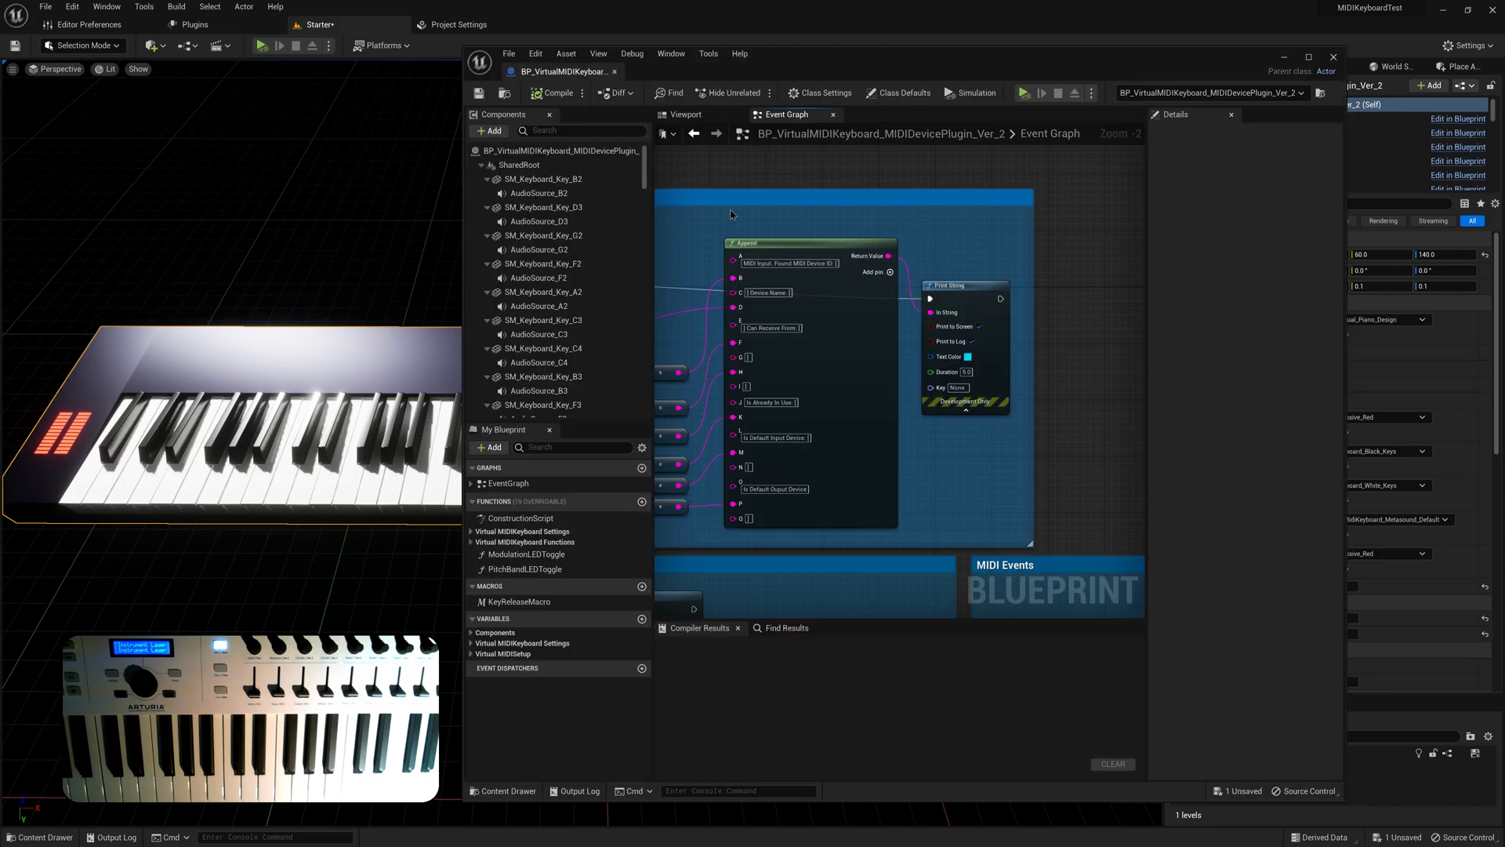
{"action": "mouse_move", "coordinate": [730, 210]}
{"action": "right_mouse_down"}
{"action": "mouse_move", "coordinate": [1121, 232]}
{"action": "mouse_move", "coordinate": [1175, 216]}
{"action": "mouse_move", "coordinate": [703, 219]}
{"action": "right_mouse_up"}
{"action": "scroll", "coordinate": [990, 362], "scroll_direction": "up", "scroll_amount": 2}
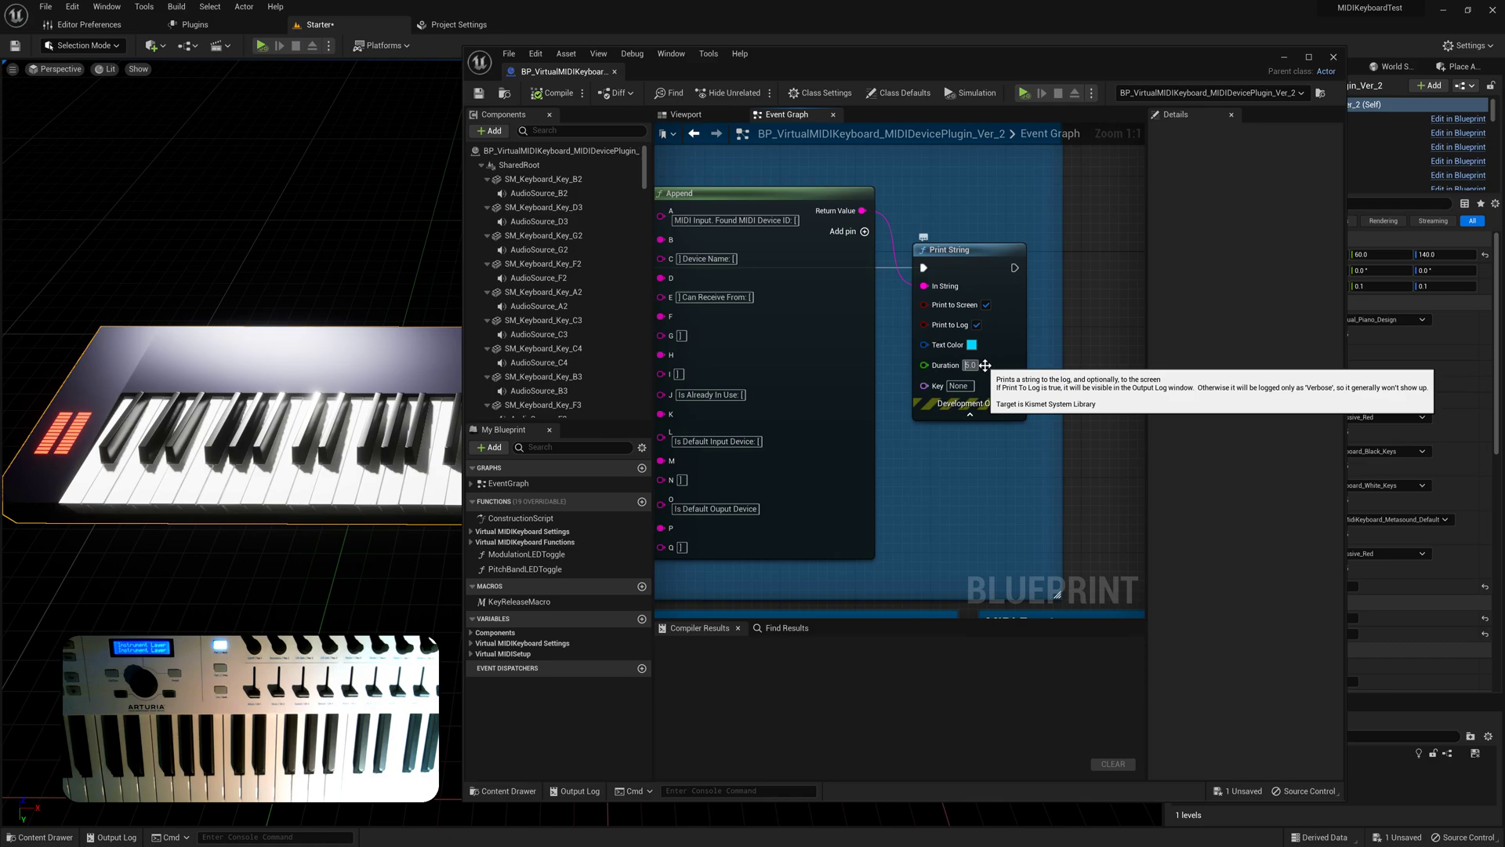
{"action": "type", "text": "1"}
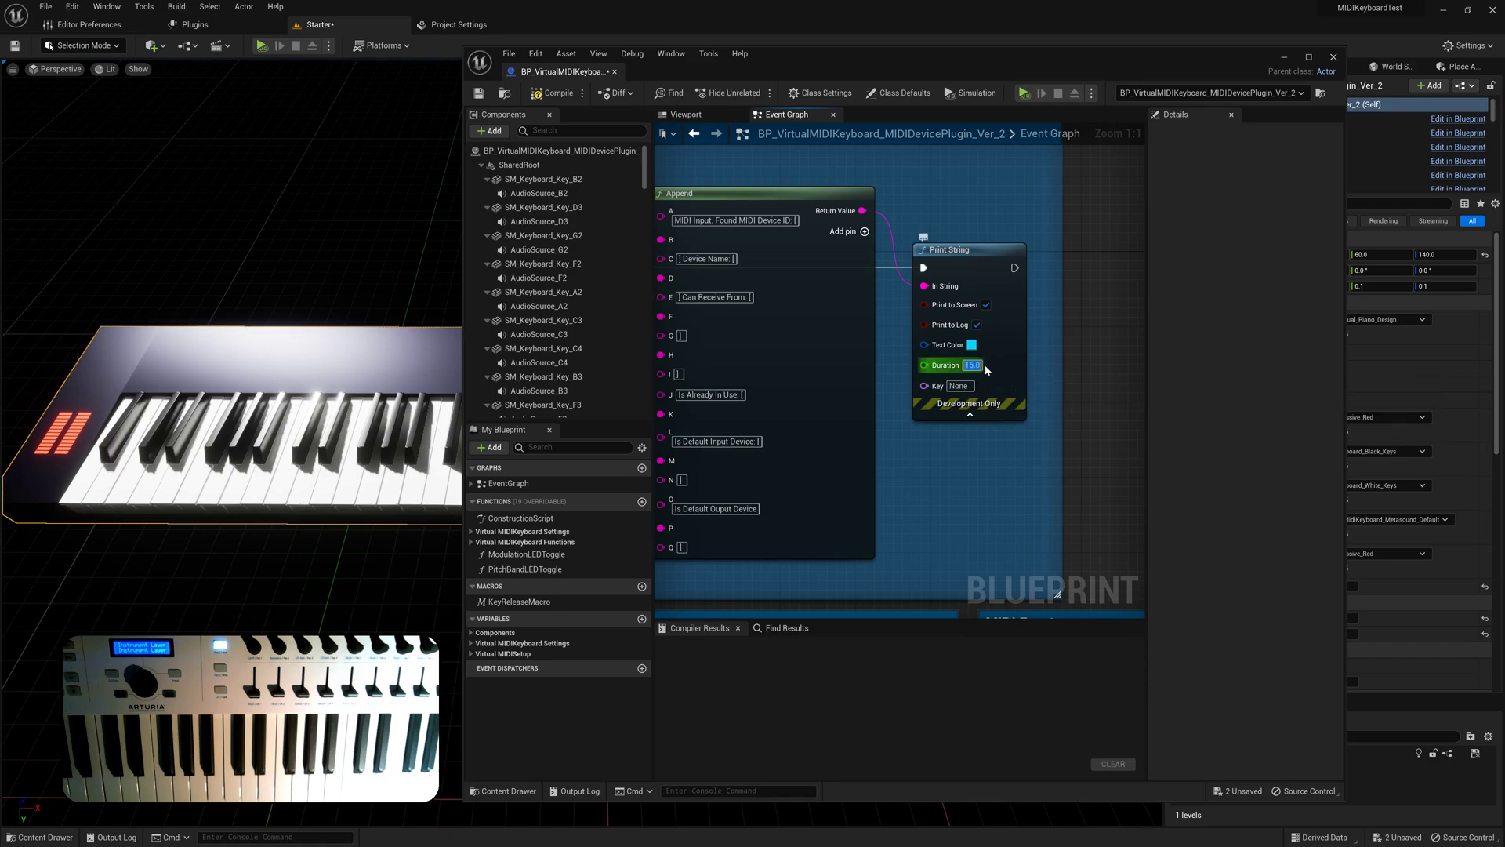
{"action": "left_click", "coordinate": [477, 94]}
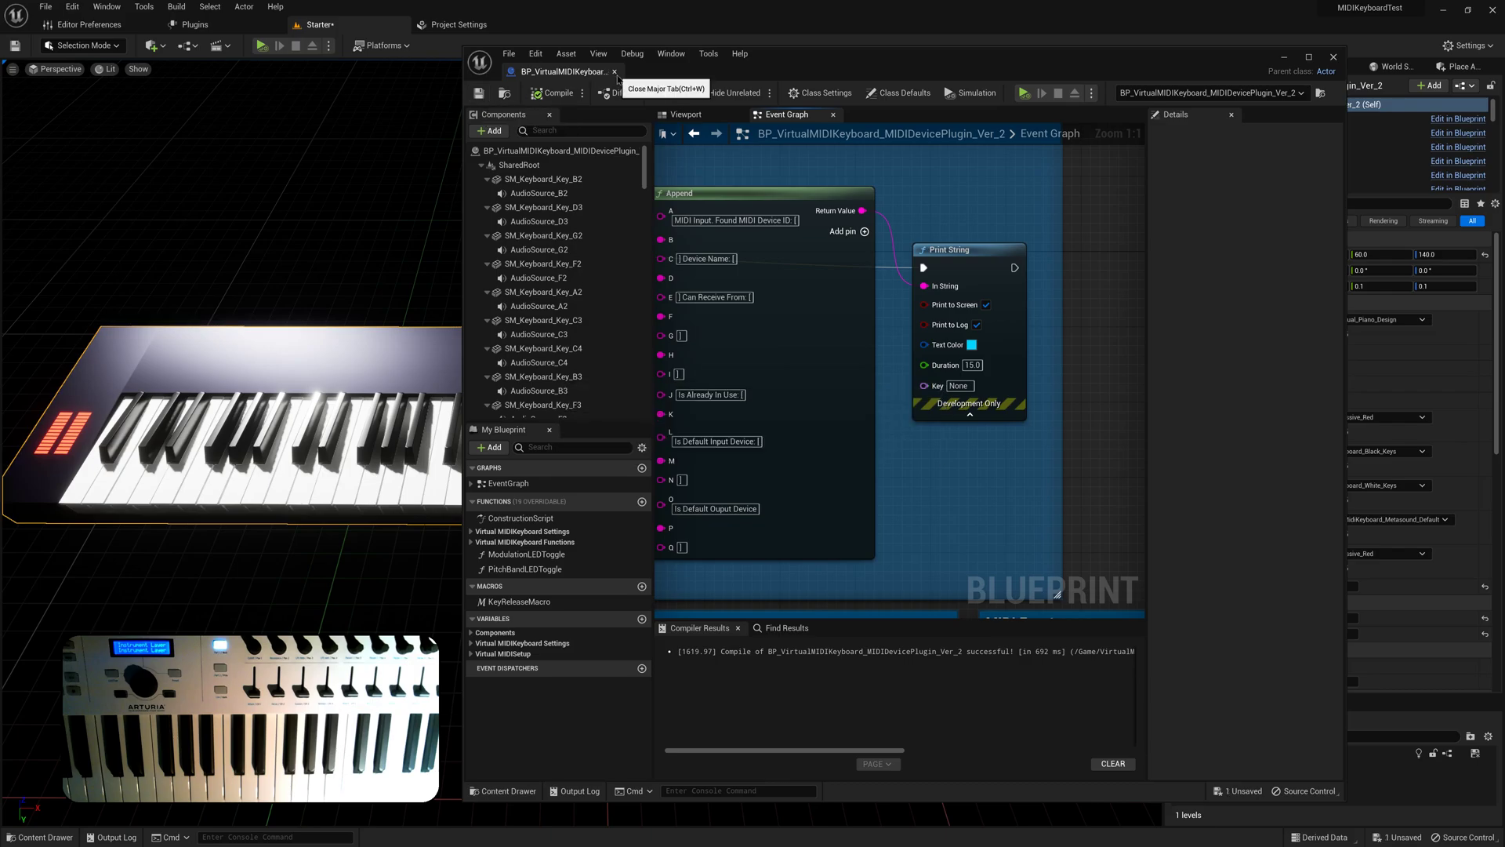
{"action": "left_click", "coordinate": [615, 72]}
- Simulate the level to list the MIDI device IDs, and set the keyboard's Midi Output Device ID to 10
{"action": "left_click", "coordinate": [261, 47]}
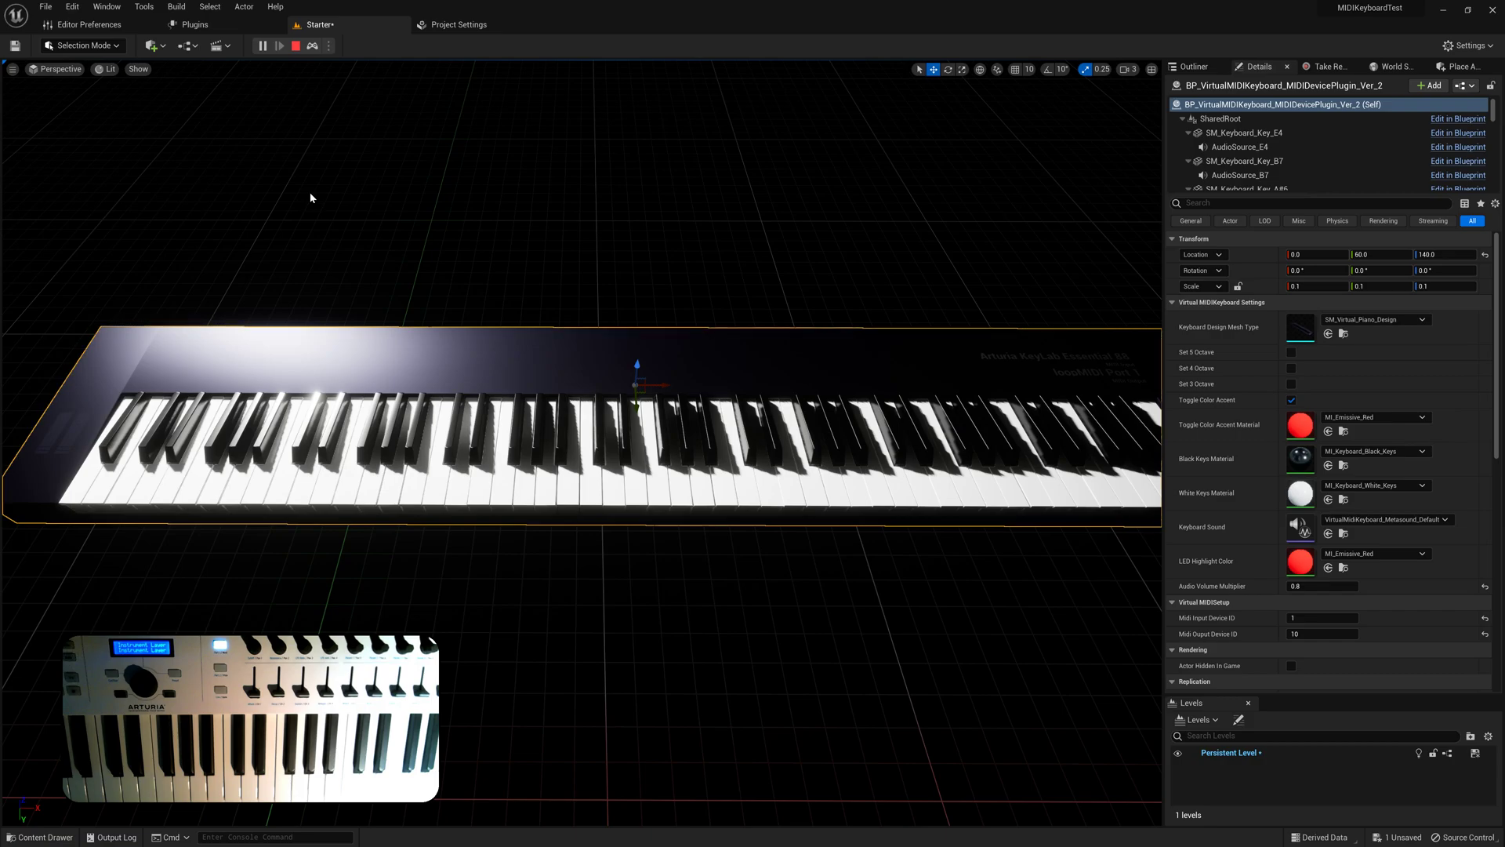
{"action": "left_click", "coordinate": [296, 46]}
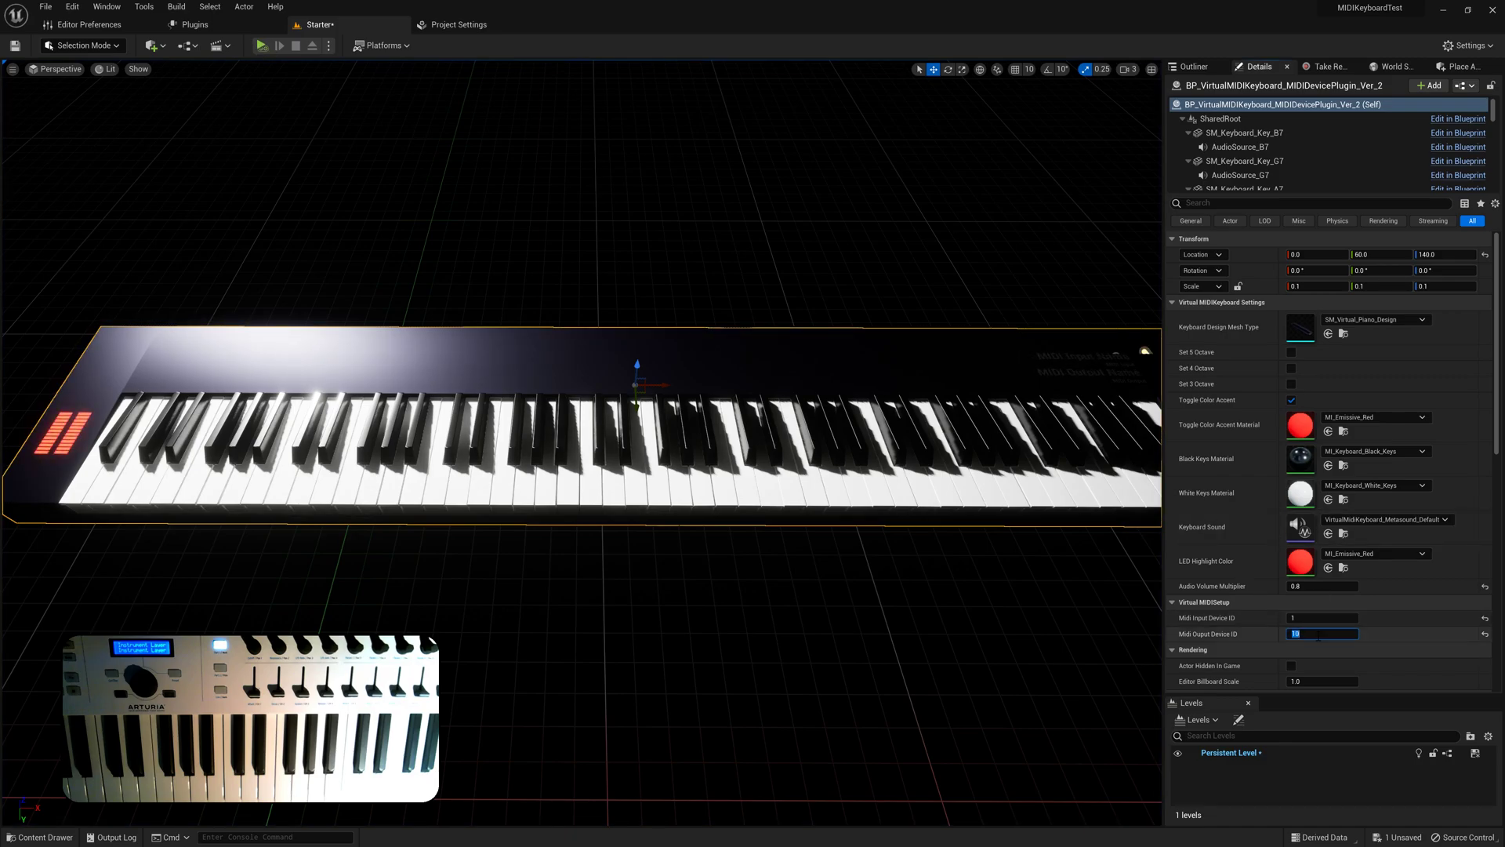
{"action": "left_click", "coordinate": [1318, 637]}
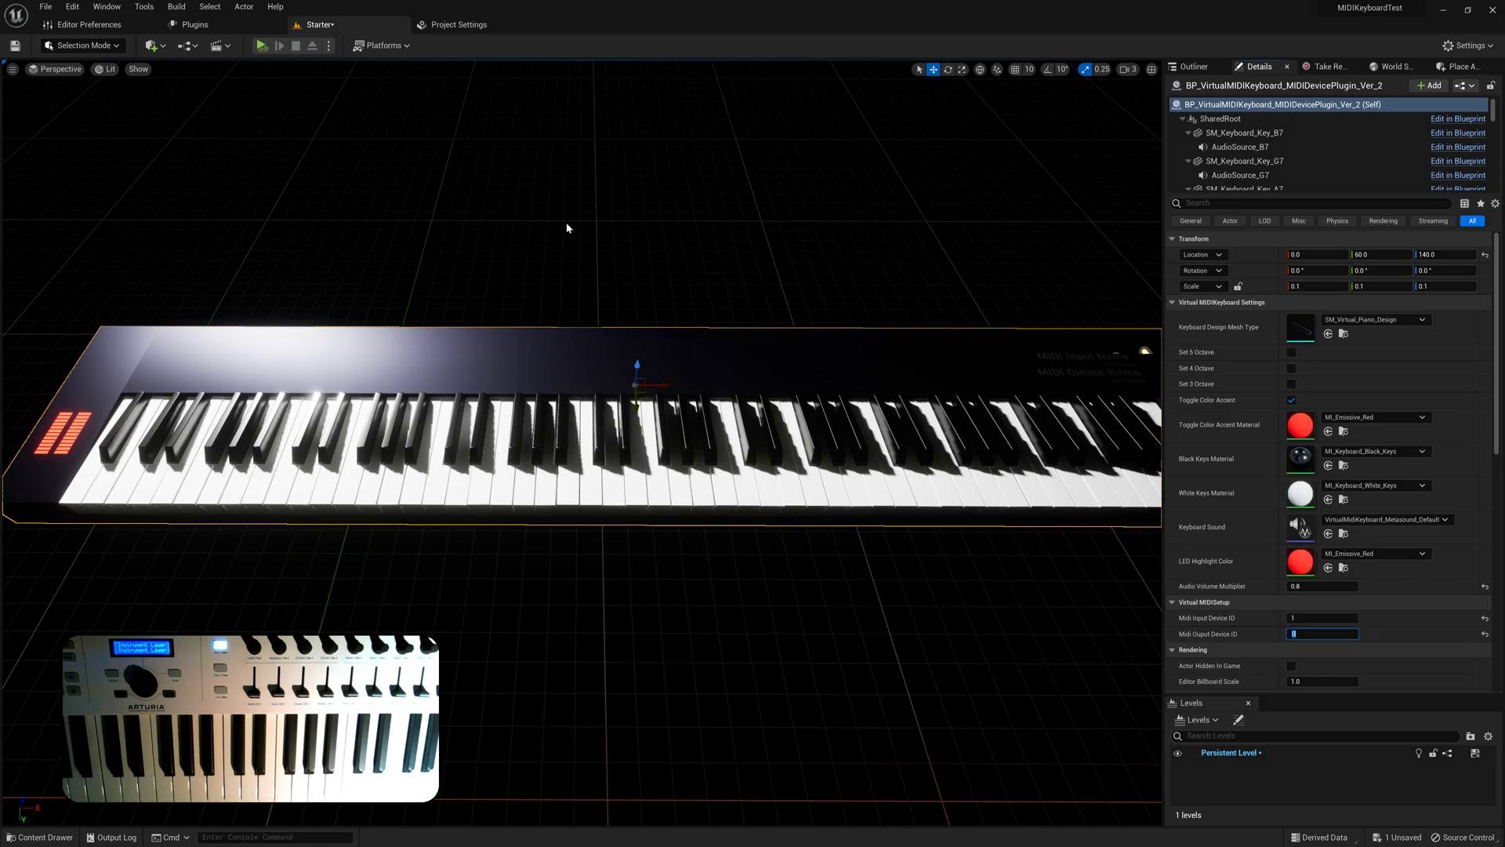
{"action": "type", "text": "1"}
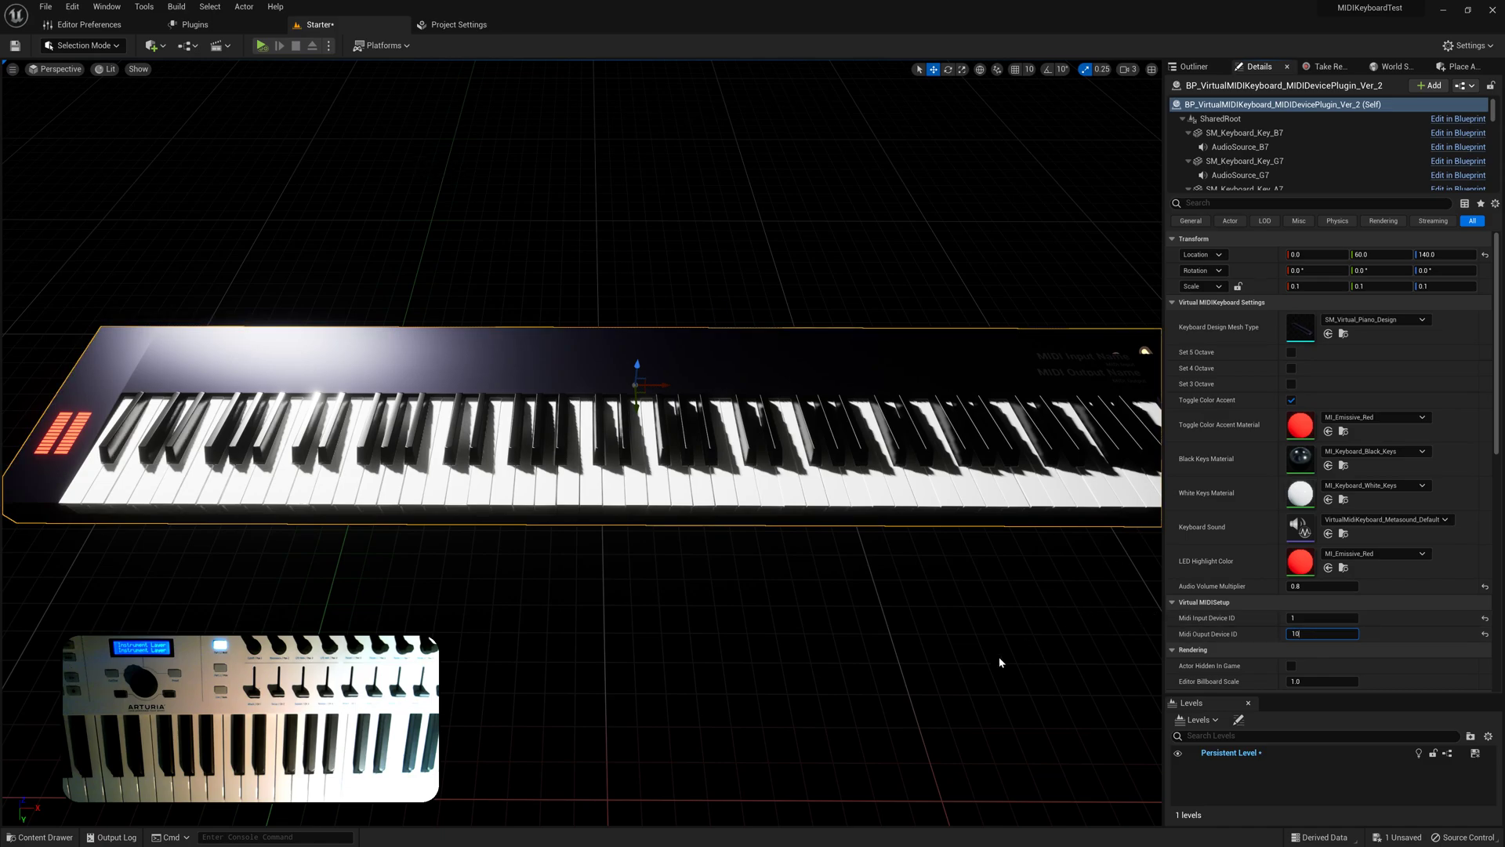
{"action": "left_click", "coordinate": [872, 519]}
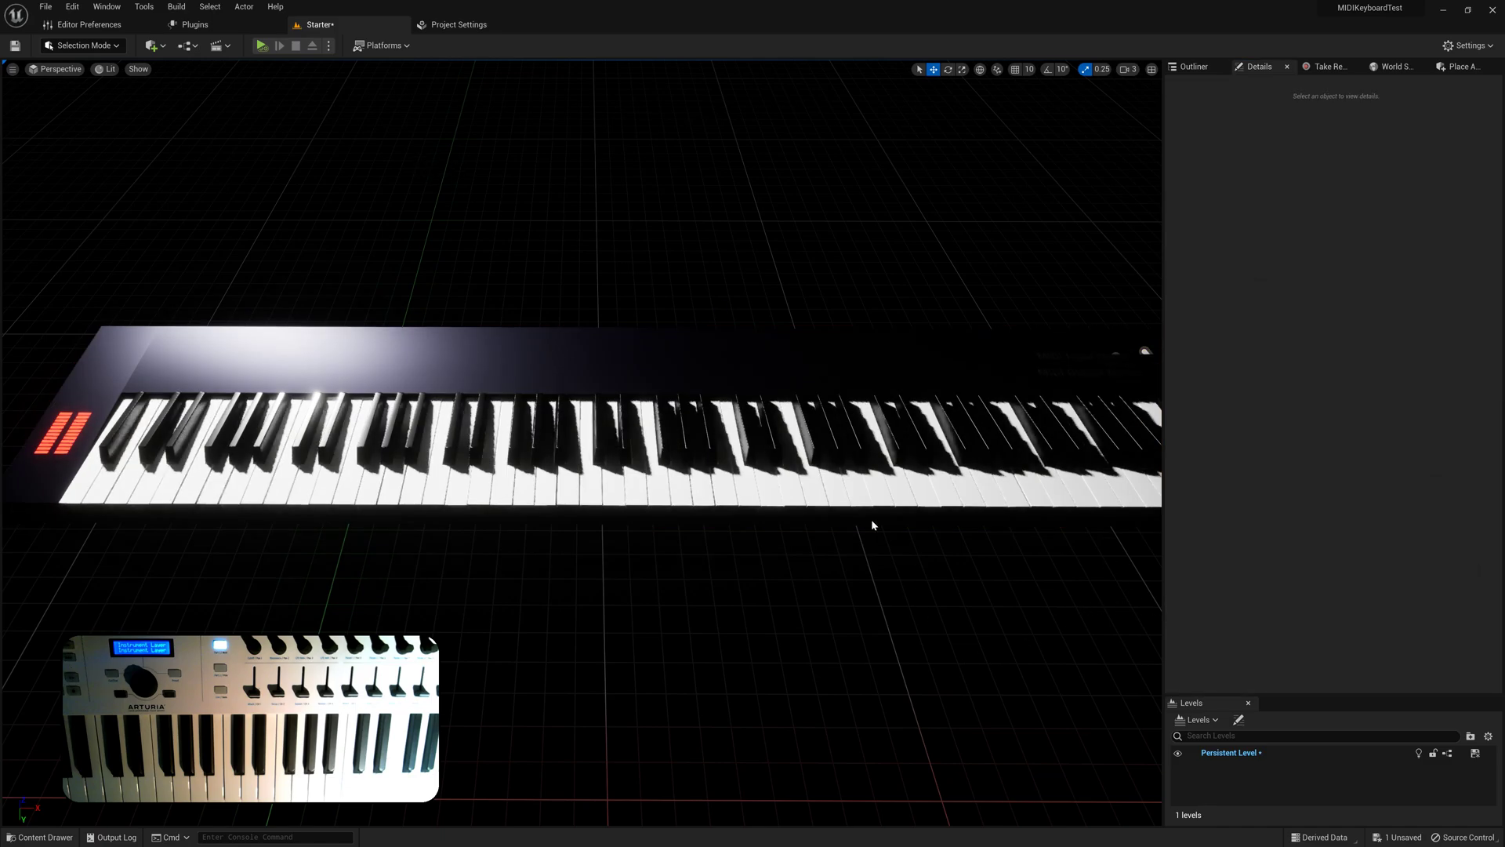
{"action": "left_click", "coordinate": [848, 477]}
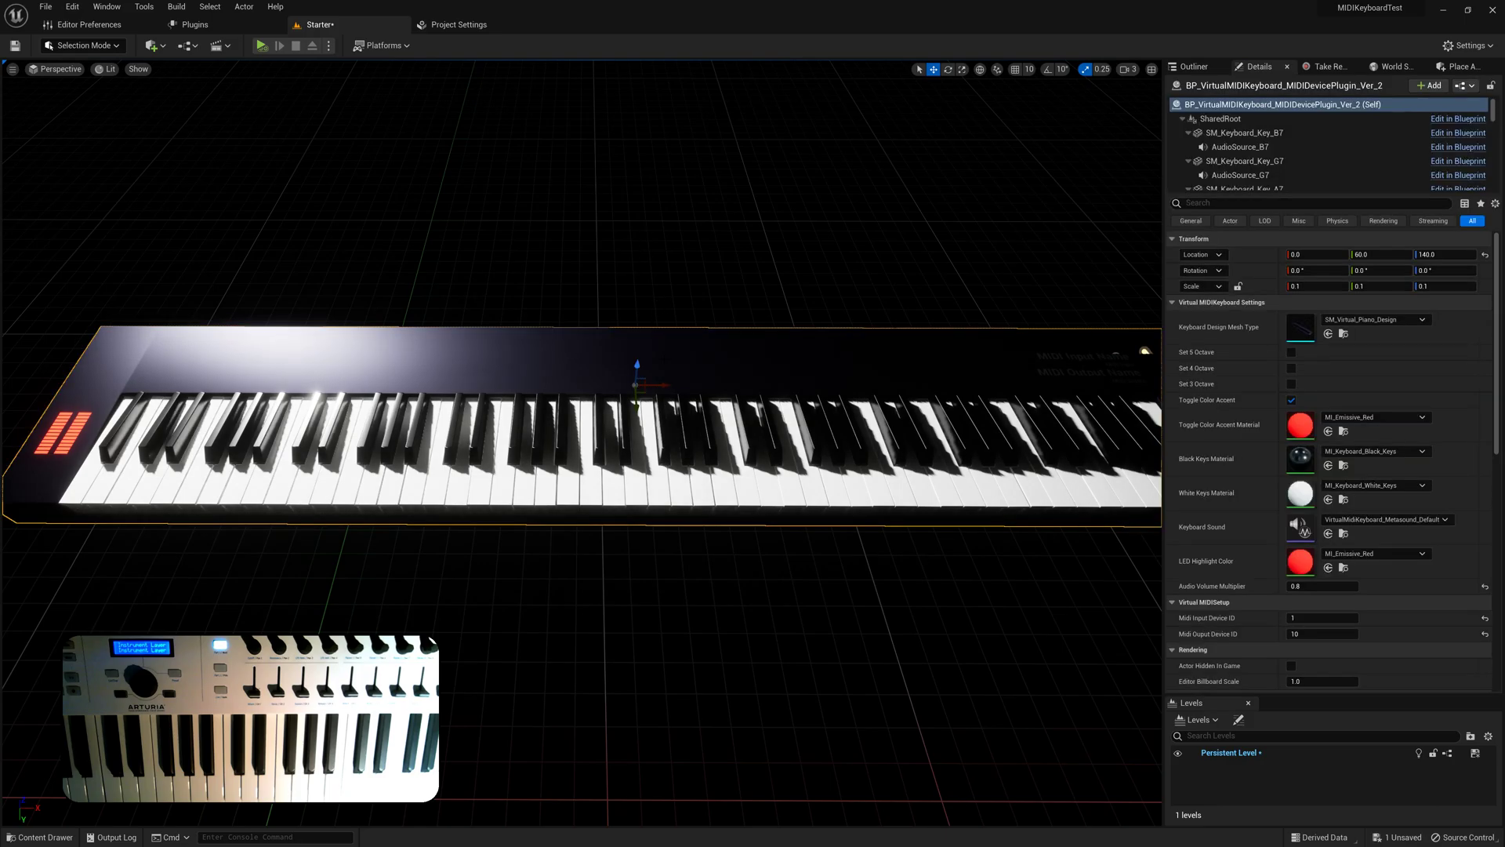
- Simulate the level and examine the MIDI input and output names printed on the virtual keyboard, ending the simulation when done
{"action": "left_click", "coordinate": [262, 46]}
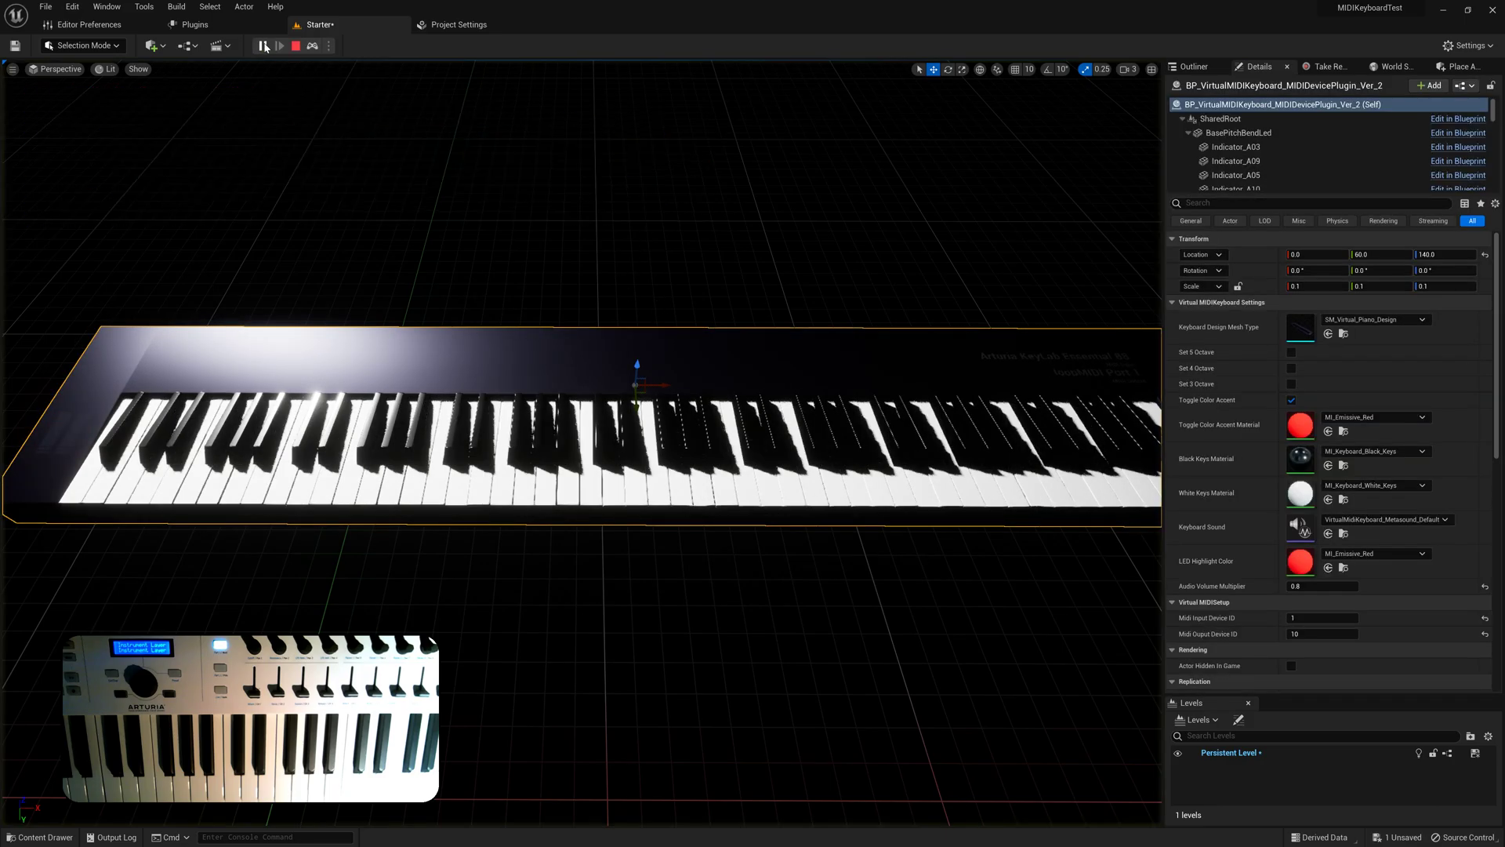
{"action": "mouse_move", "coordinate": [621, 246]}
{"action": "right_mouse_down"}
{"action": "mouse_move", "coordinate": [548, 250]}
{"action": "mouse_move", "coordinate": [612, 252]}
{"action": "mouse_move", "coordinate": [572, 259]}
{"action": "mouse_move", "coordinate": [576, 224]}
{"action": "mouse_move", "coordinate": [579, 247]}
{"action": "mouse_move", "coordinate": [635, 263]}
{"action": "mouse_move", "coordinate": [604, 255]}
{"action": "right_mouse_up"}
{"action": "right_click_drag", "start_coordinate": [360, 155], "coordinate": [365, 161]}
{"action": "right_click_drag", "start_coordinate": [518, 345], "coordinate": [518, 375]}
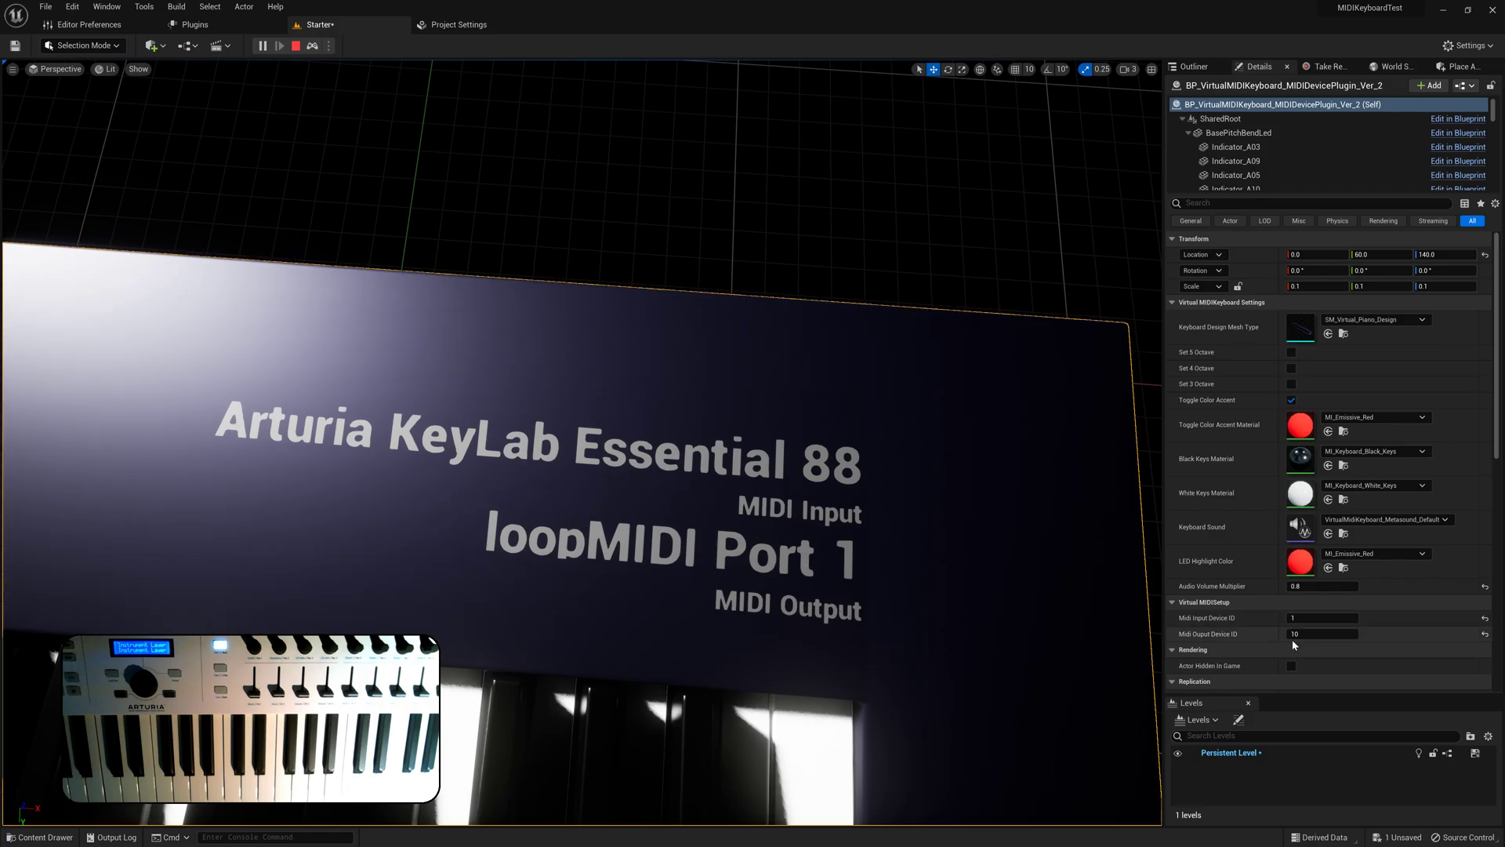
{"action": "right_click_drag", "start_coordinate": [925, 471], "coordinate": [1011, 462]}
{"action": "key", "text": "s"}
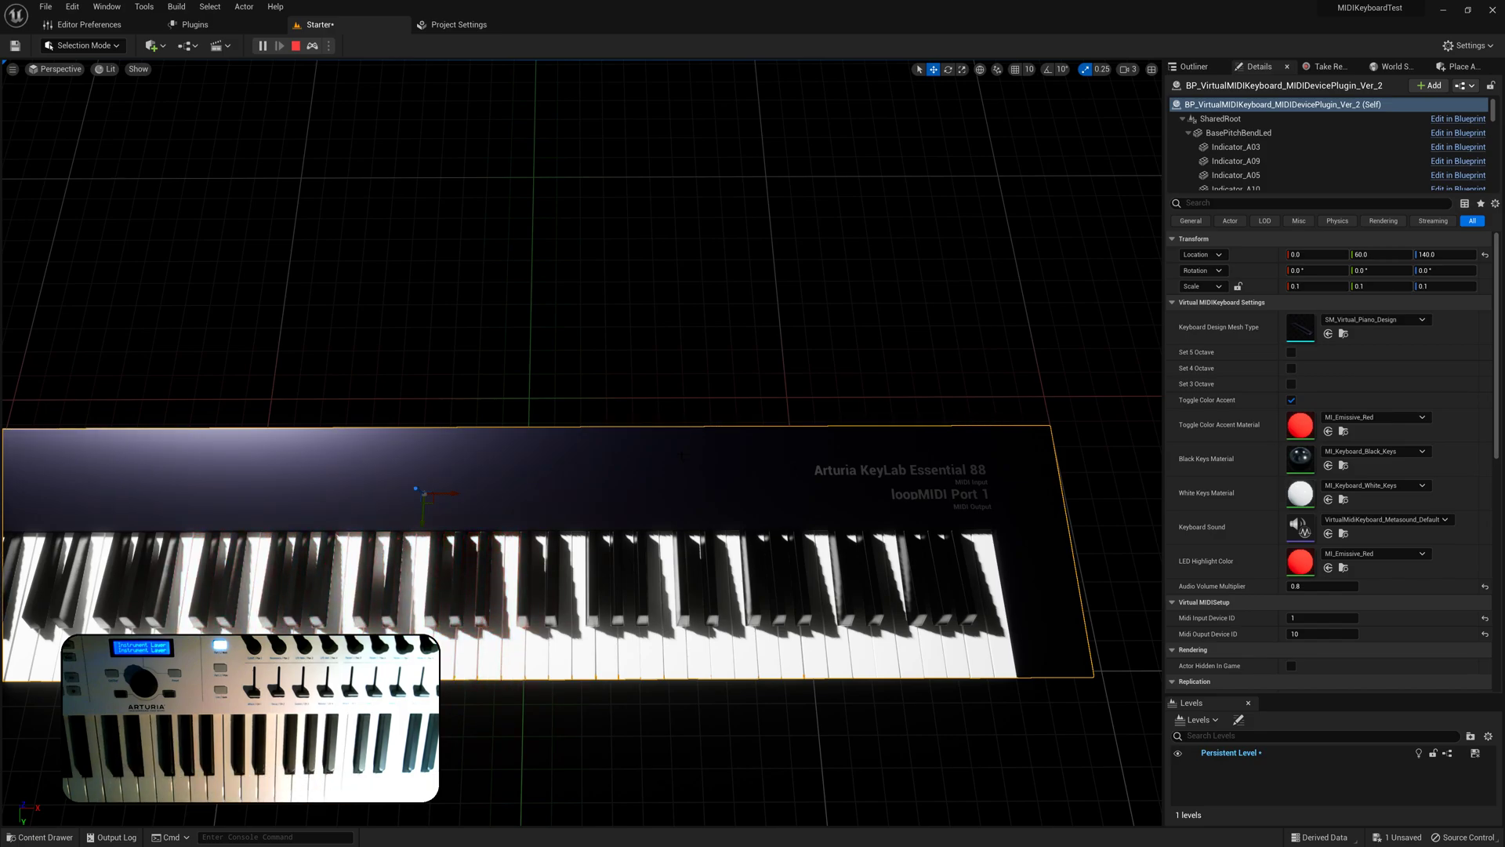
{"action": "left_click", "coordinate": [295, 46]}
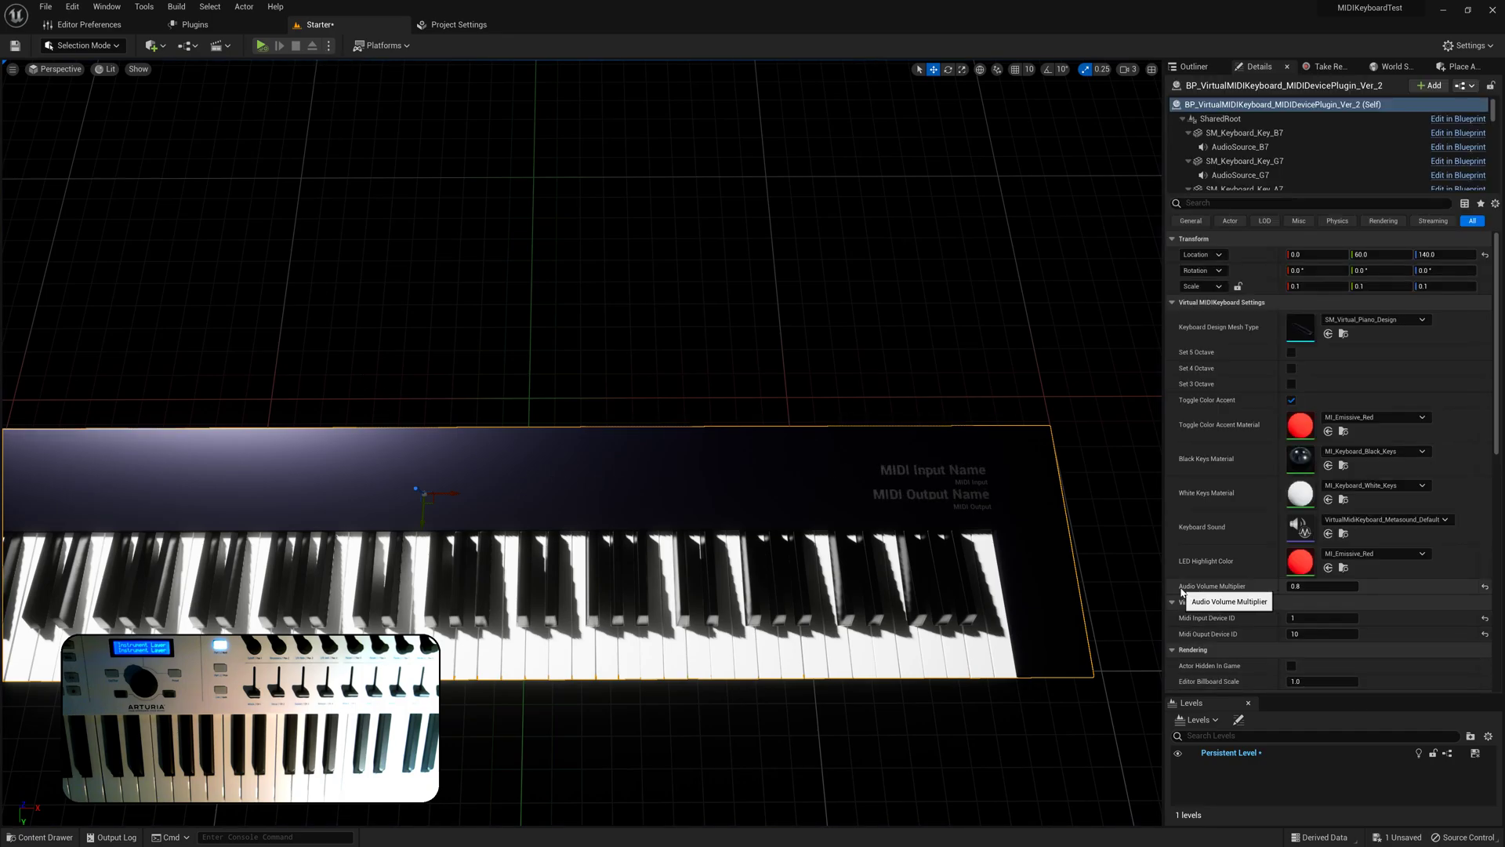
- Set the keyboard's Audio Volume Multiplier to 0.0, and run a simulation to read the printed MIDI device list
{"action": "left_click", "coordinate": [1305, 586]}
{"action": "type", "text": "0"}
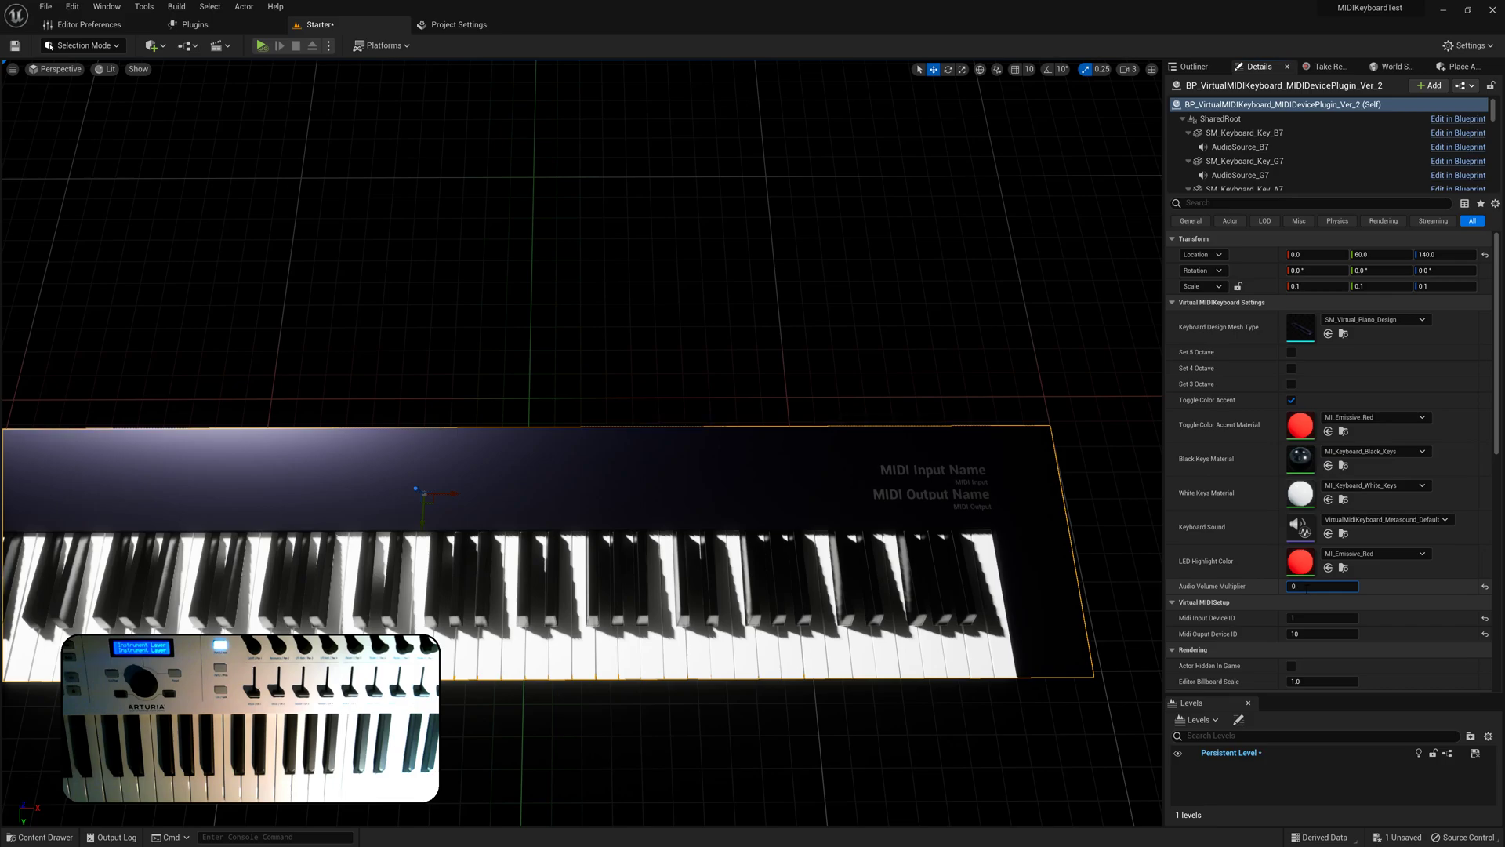
{"action": "key", "text": "Return"}
{"action": "left_click", "coordinate": [262, 46]}
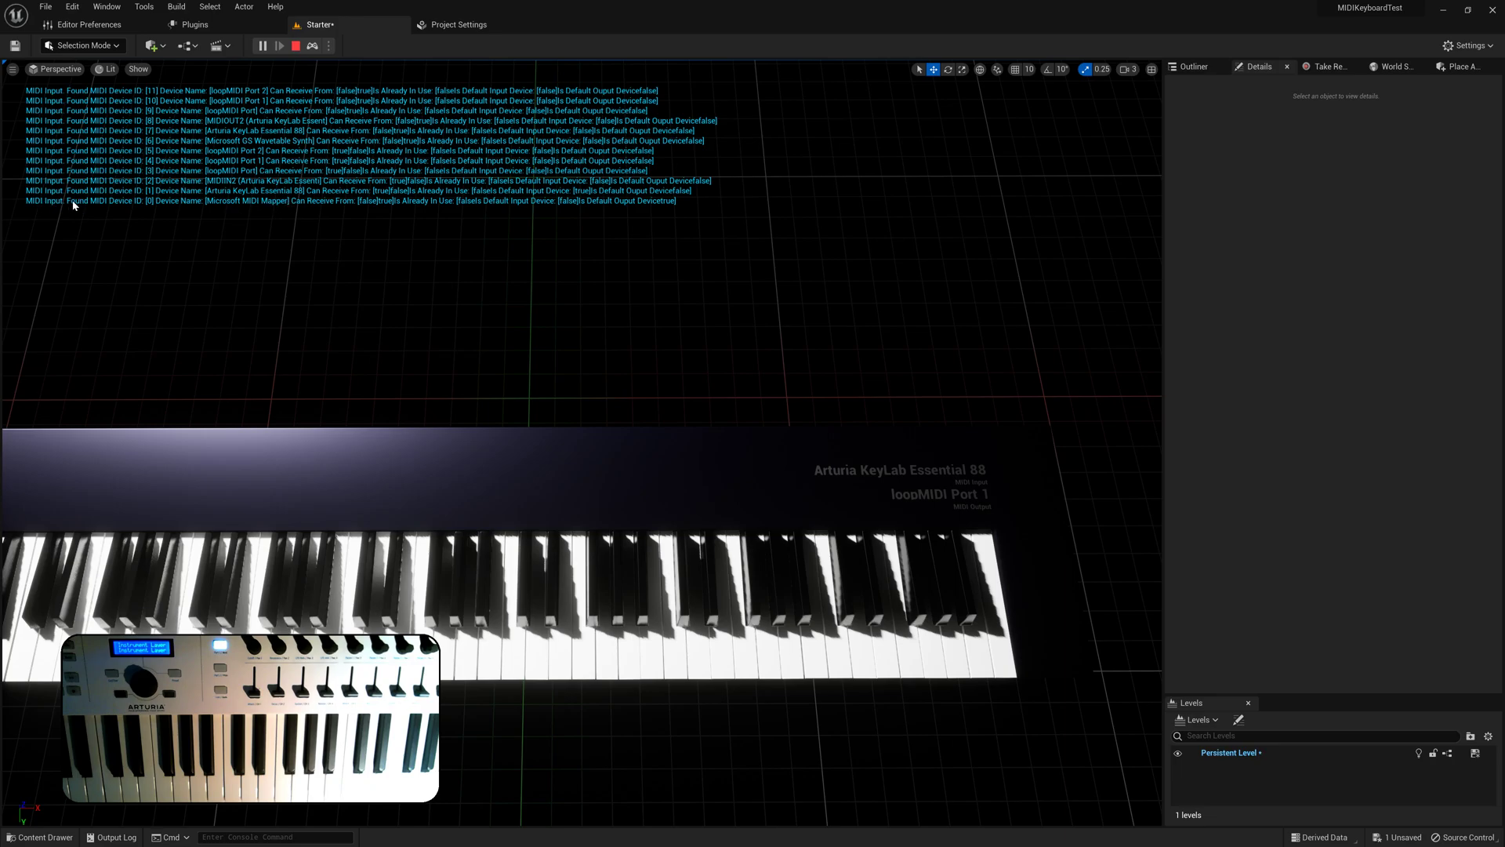
{"action": "left_click", "coordinate": [297, 46]}
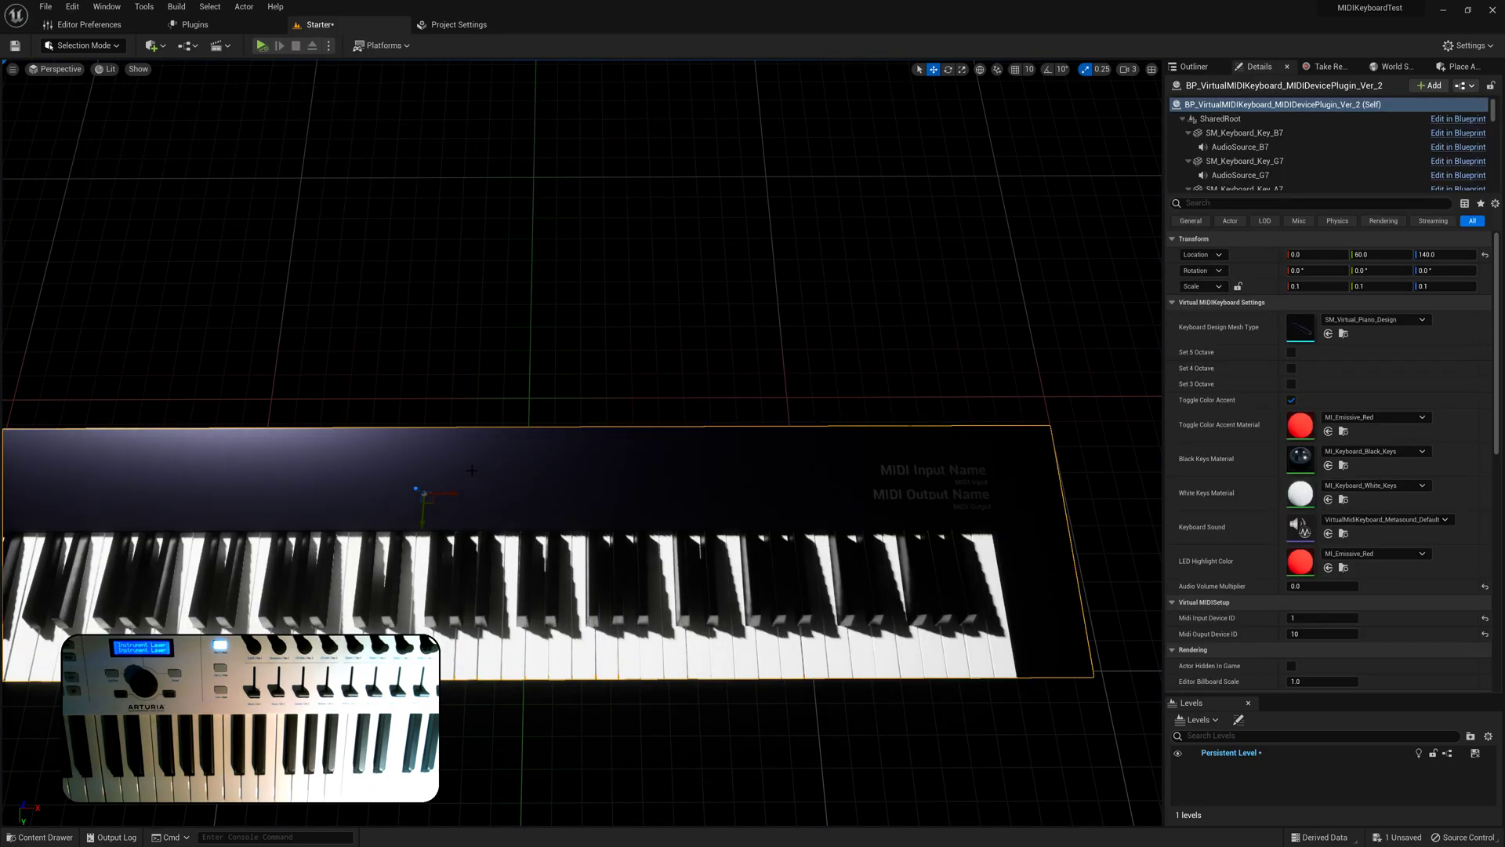
- Set the keyboard's Midi Output Device ID to 0 and test playing in a simulation of the level
{"action": "left_click", "coordinate": [1305, 633]}
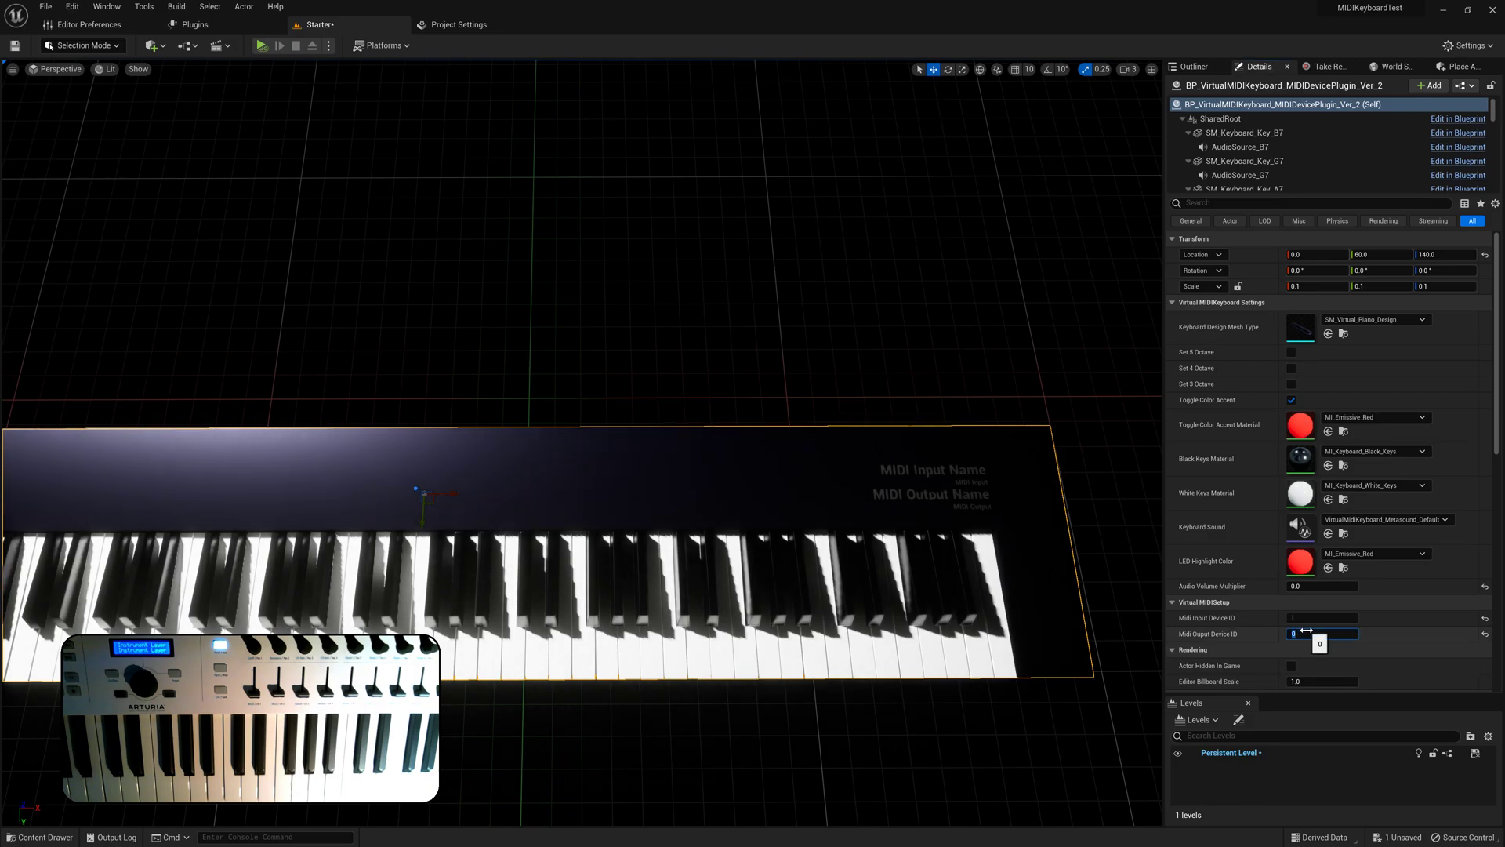
{"action": "left_click", "coordinate": [618, 313]}
{"action": "left_click", "coordinate": [263, 47]}
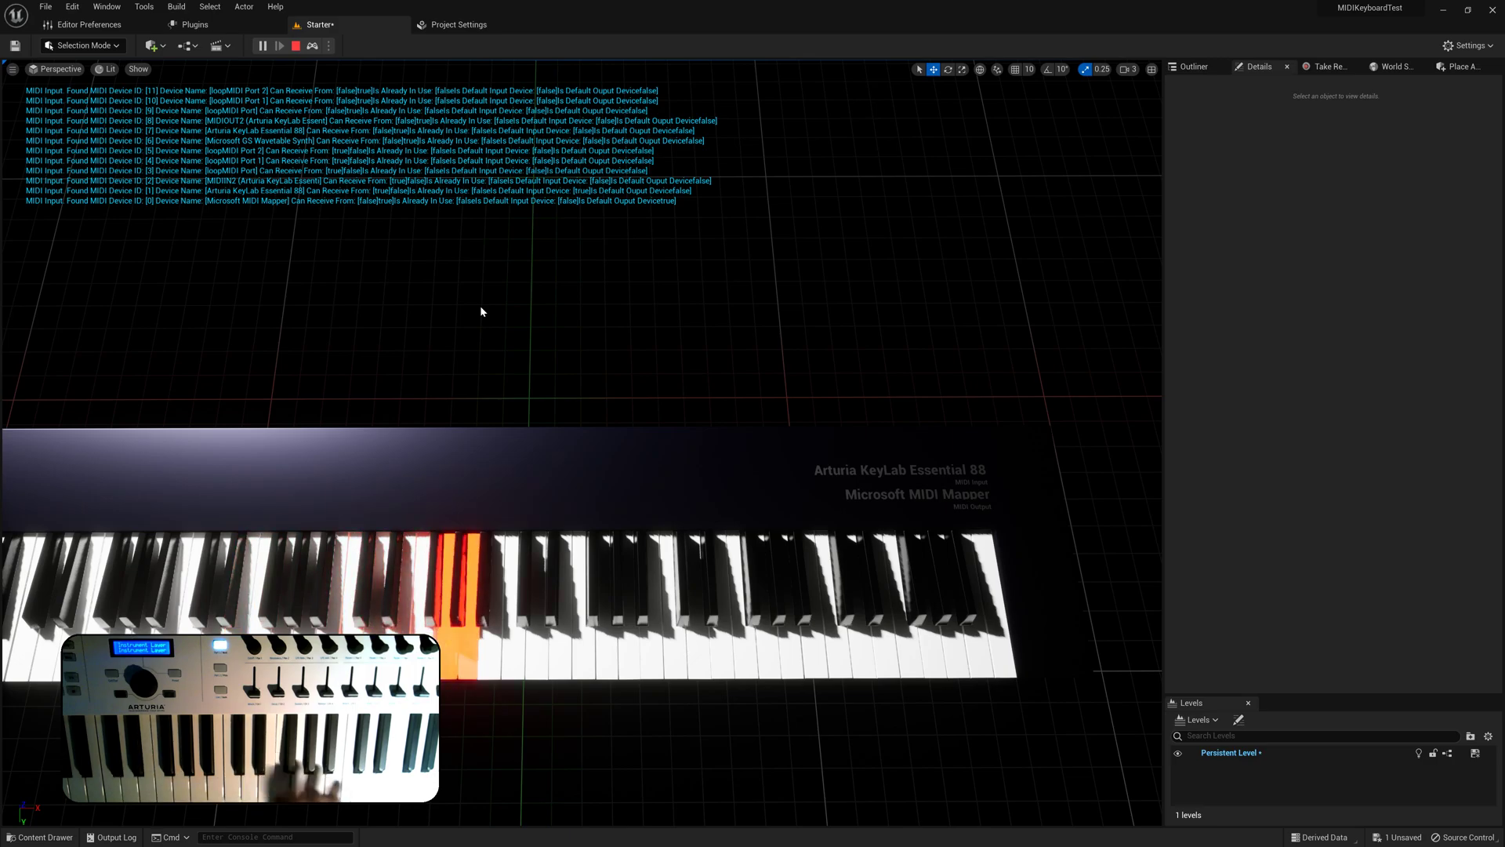
{"action": "left_click", "coordinate": [293, 46]}
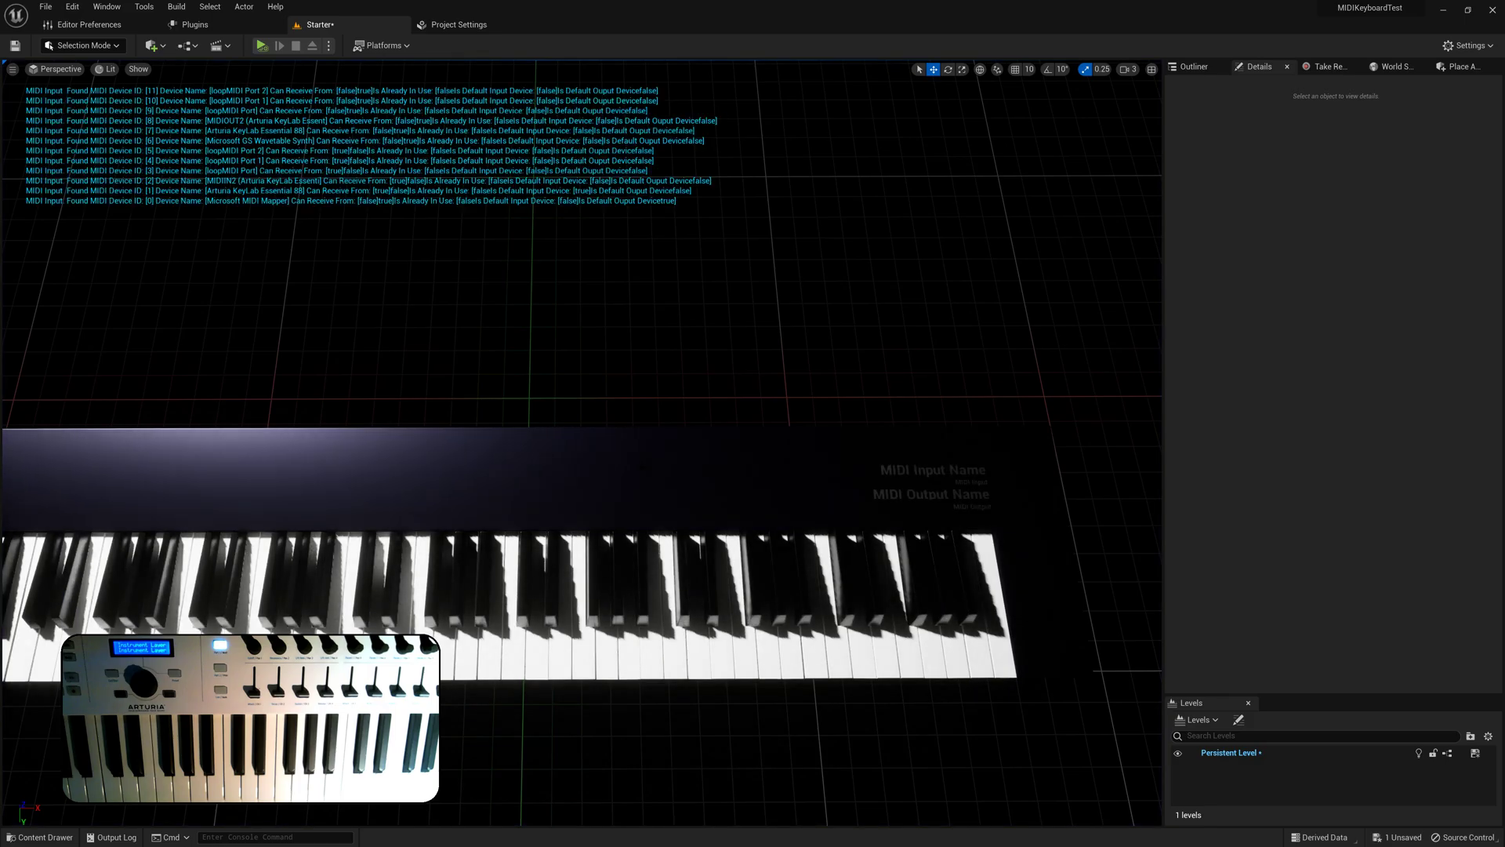
- Set the virtual keyboard's Midi Output Device ID back to 10 and start simulating the level
{"action": "left_click", "coordinate": [641, 465]}
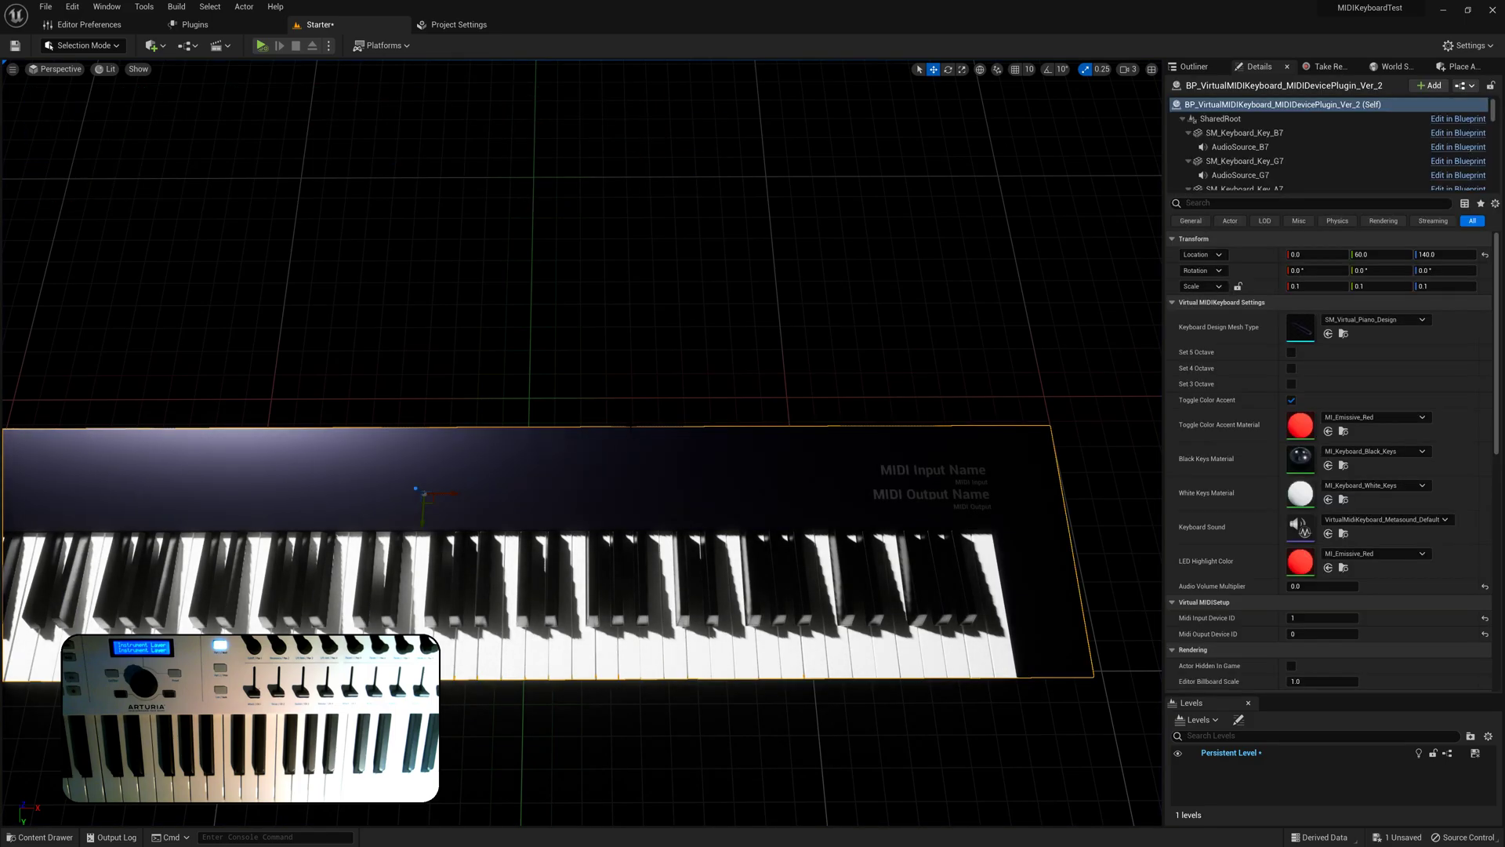
{"action": "key", "text": "s"}
{"action": "right_click_drag", "start_coordinate": [641, 465], "coordinate": [666, 384]}
{"action": "key", "text": "w"}
{"action": "key", "text": "f"}
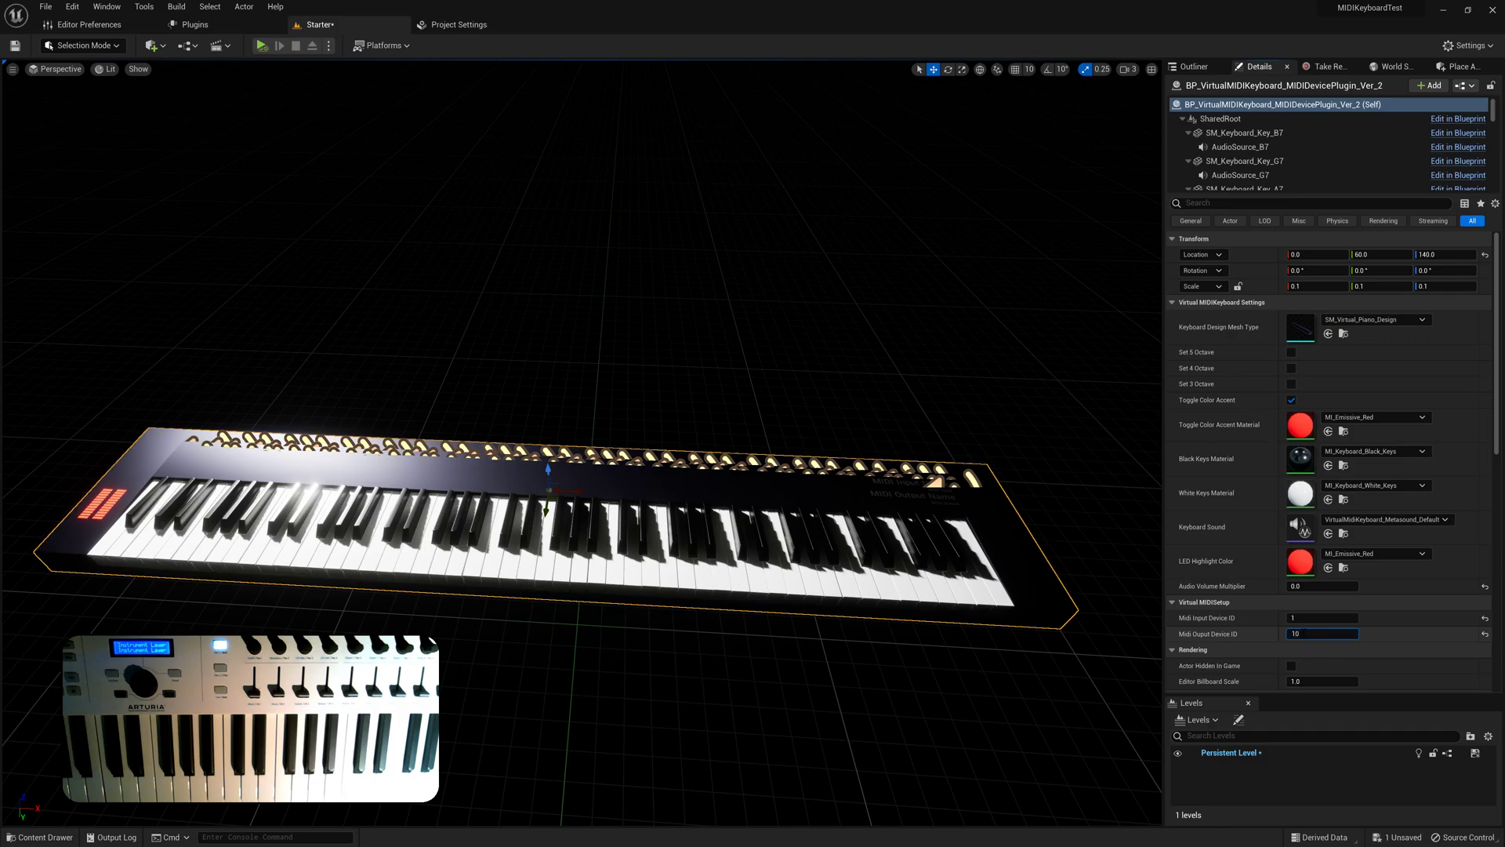
{"action": "left_click", "coordinate": [262, 45]}
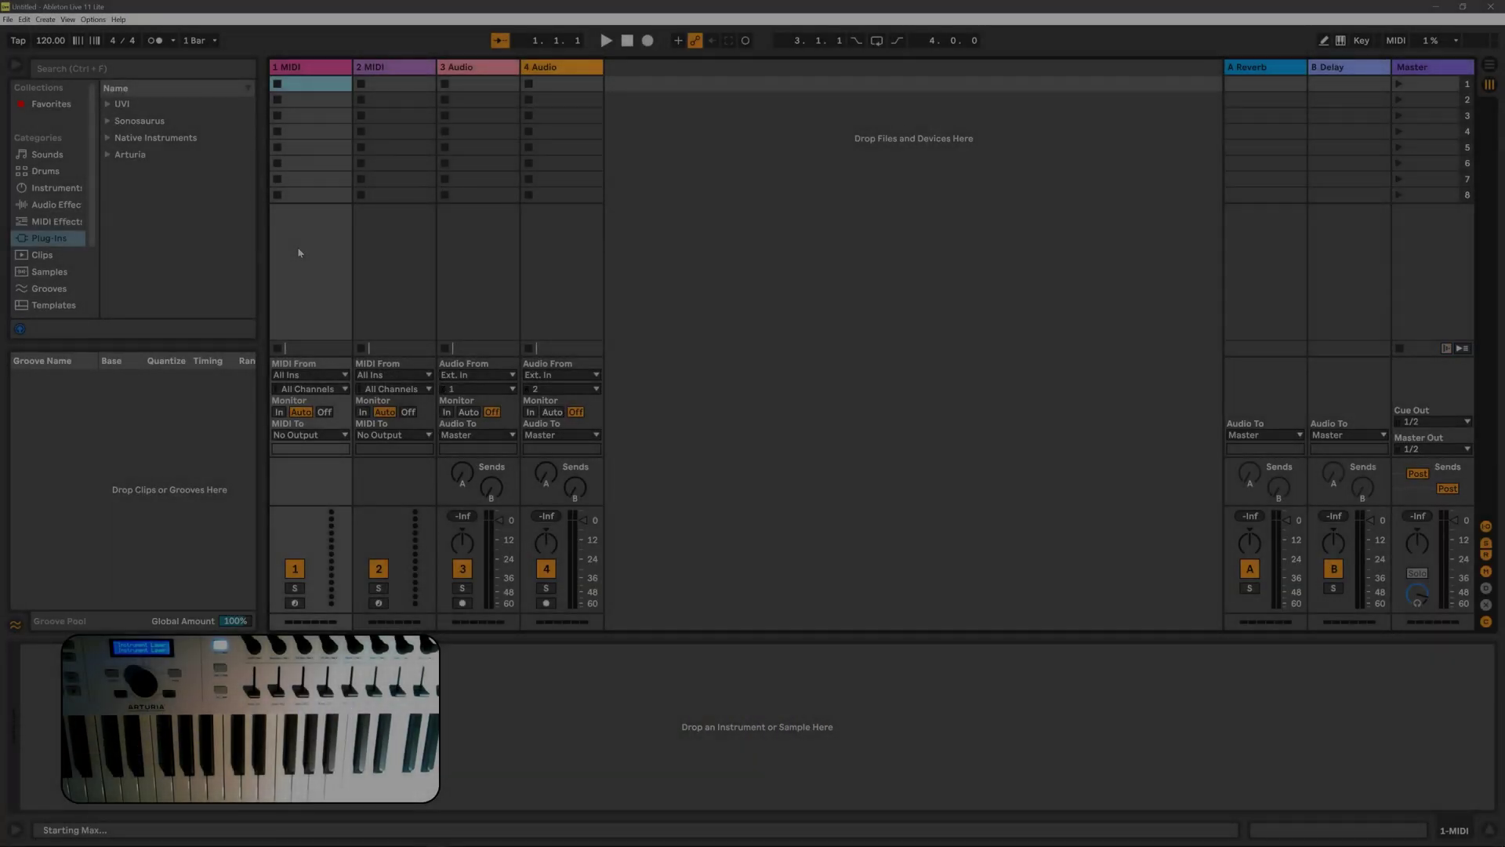
- Switch to Ableton Live and check in the preferences which MIDI ports are enabled as track inputs
{"action": "left_click", "coordinate": [94, 20]}
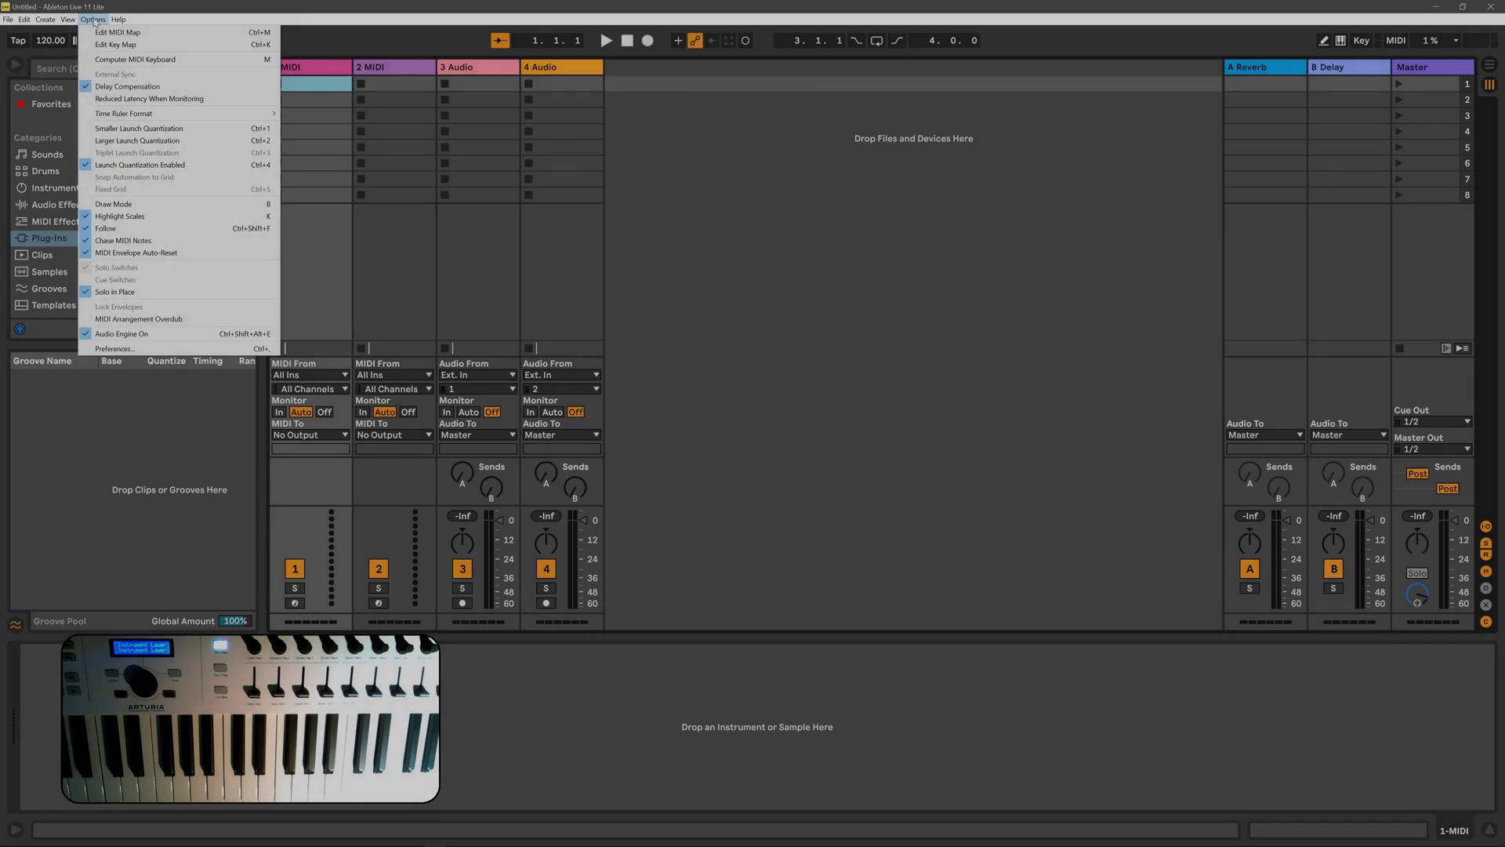
{"action": "left_click", "coordinate": [98, 349]}
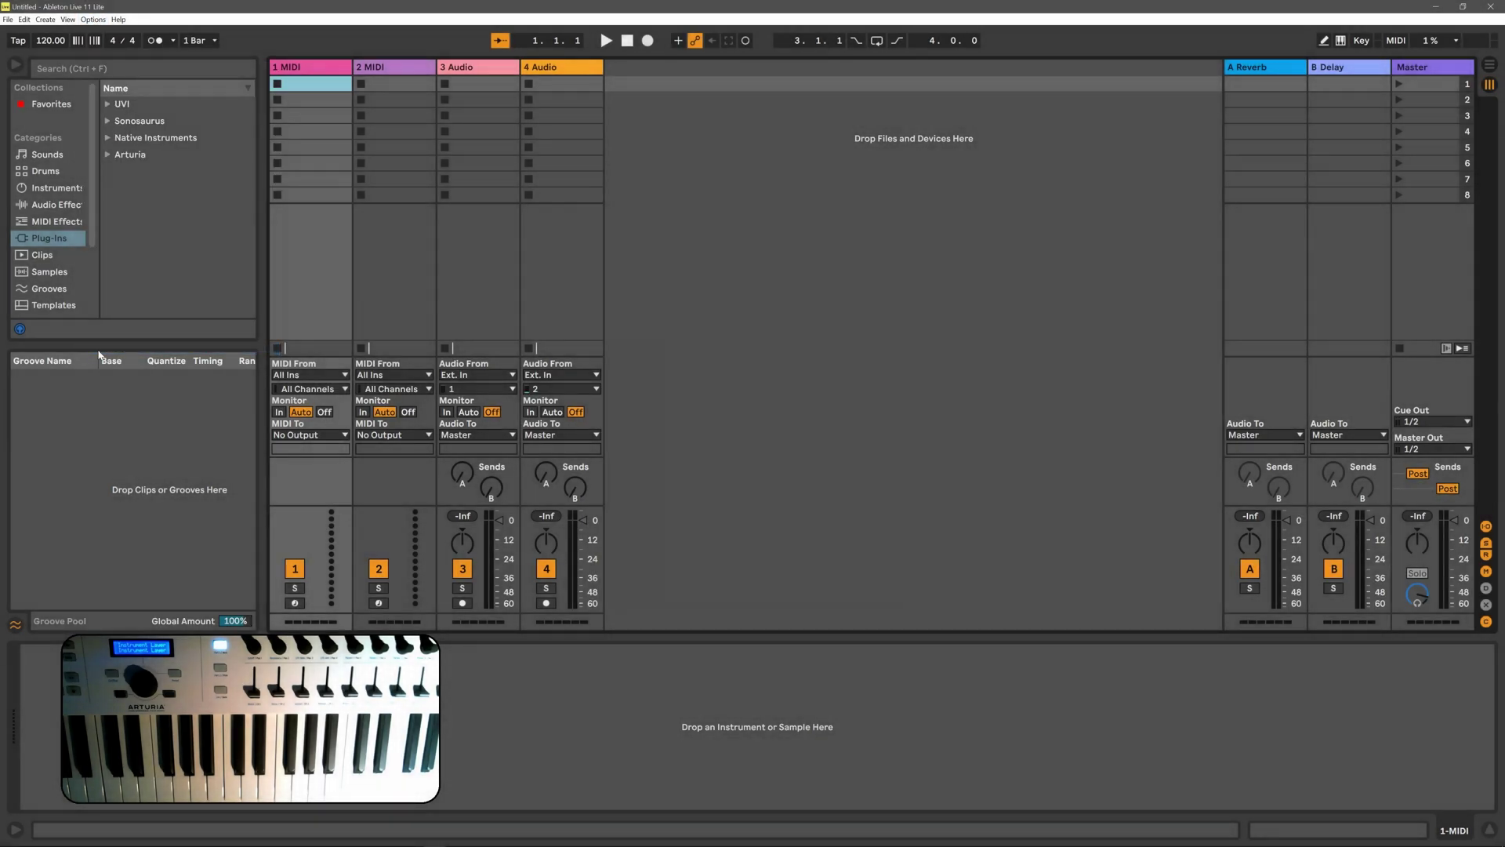
{"action": "left_click_drag", "start_coordinate": [765, 256], "coordinate": [900, 240]}
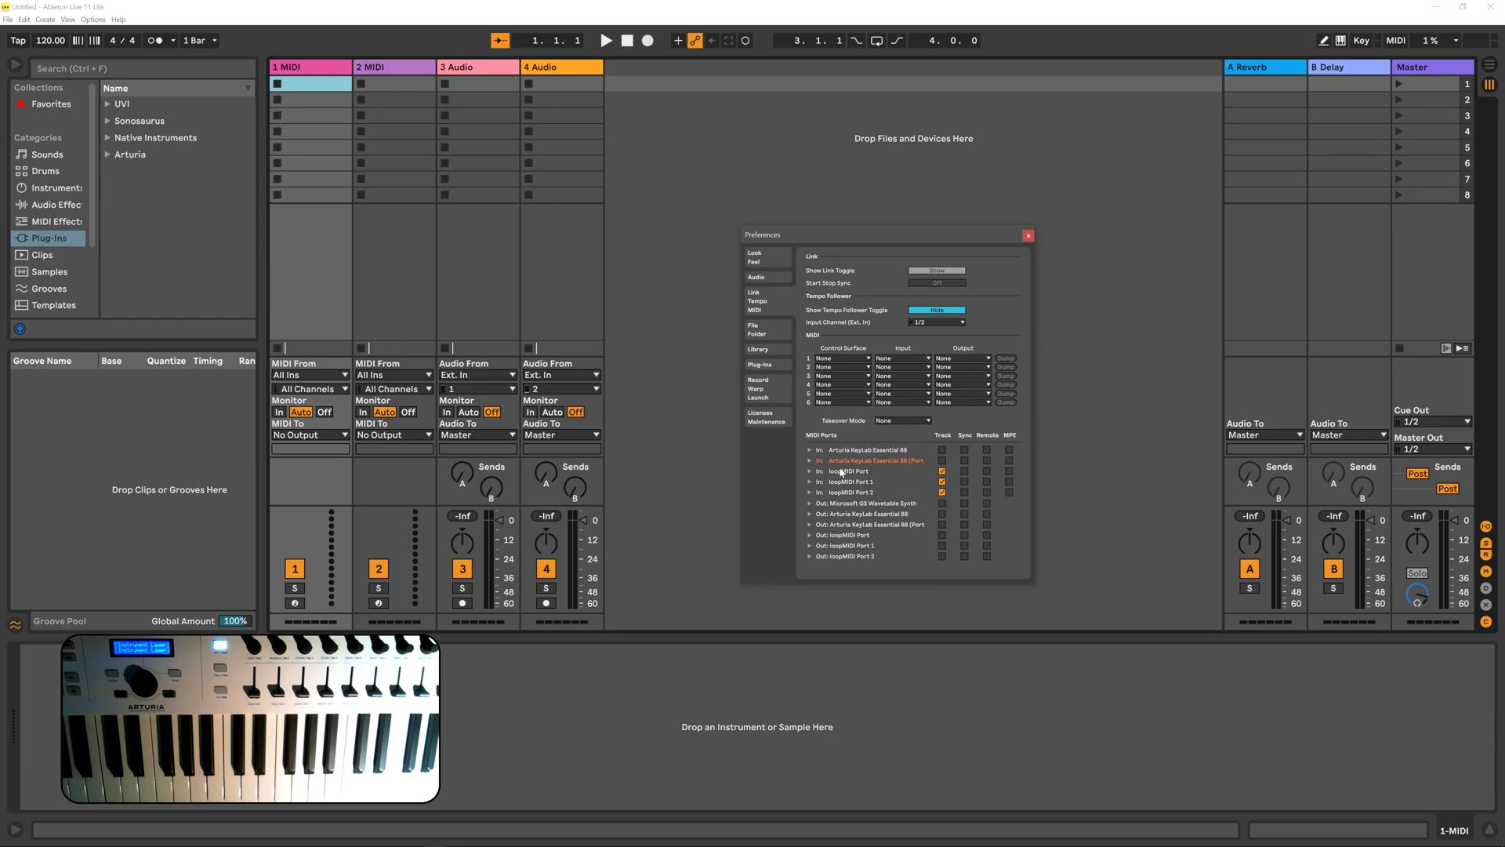
{"action": "left_click", "coordinate": [1028, 236]}
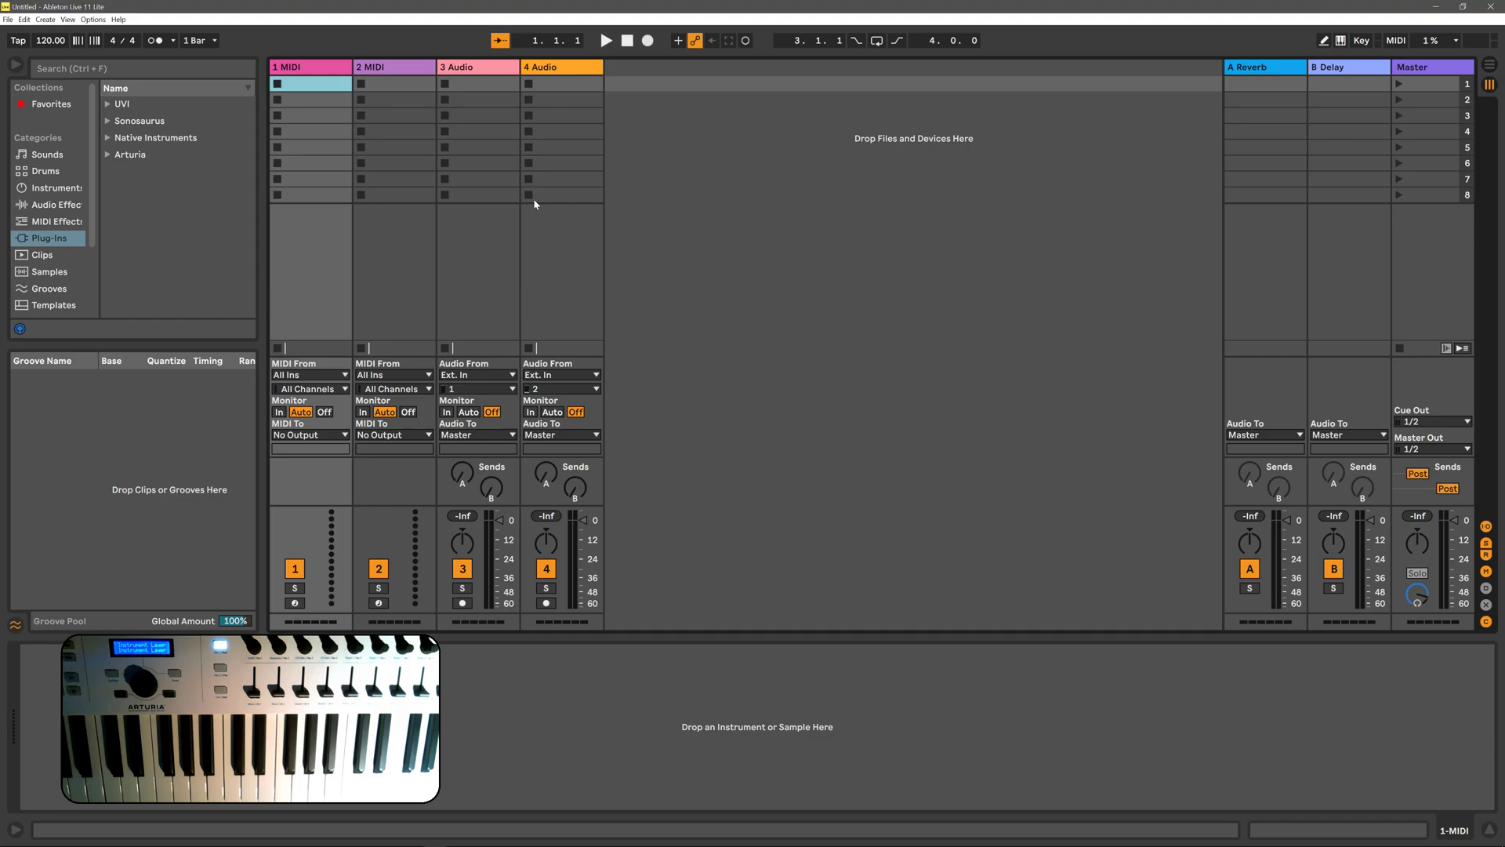
- Load Arturia's Analog Lab V on the first MIDI track and choose the German Classical Clean piano preset
{"action": "left_click", "coordinate": [109, 156]}
{"action": "left_click", "coordinate": [165, 240]}
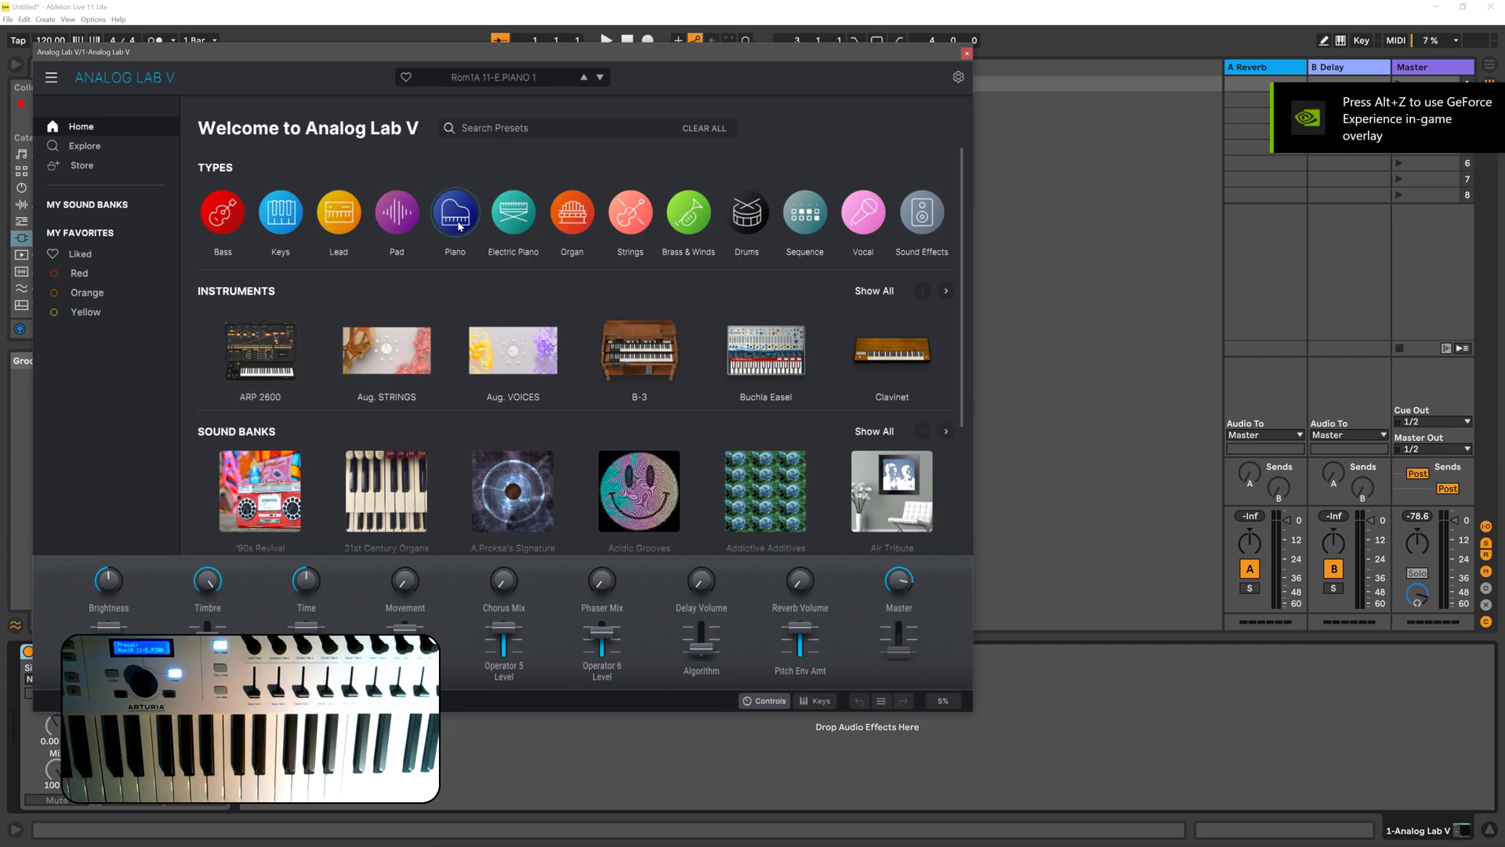
{"action": "left_click", "coordinate": [457, 218]}
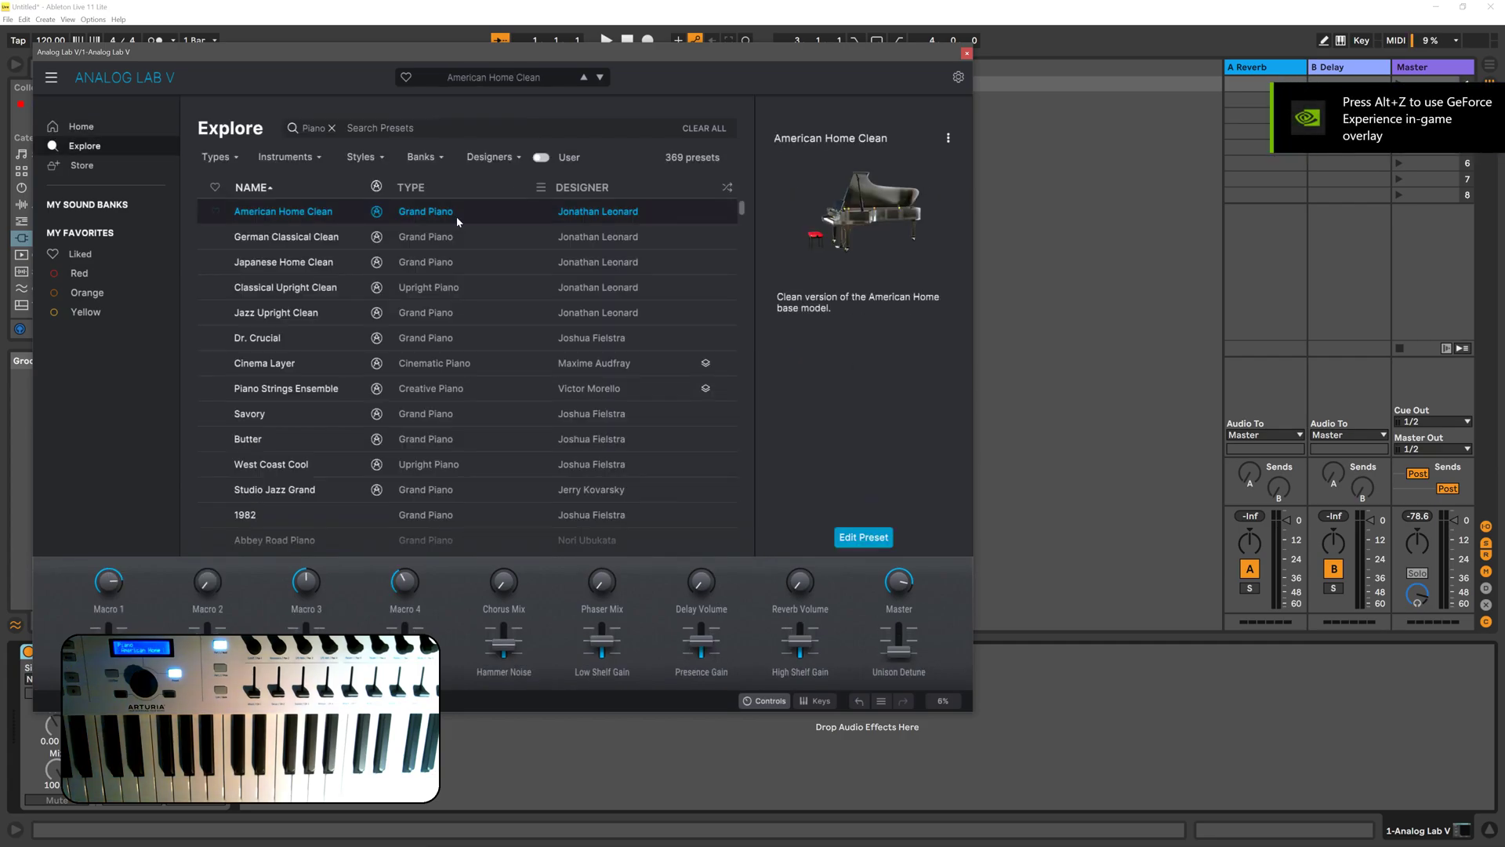
{"action": "left_click", "coordinate": [299, 238]}
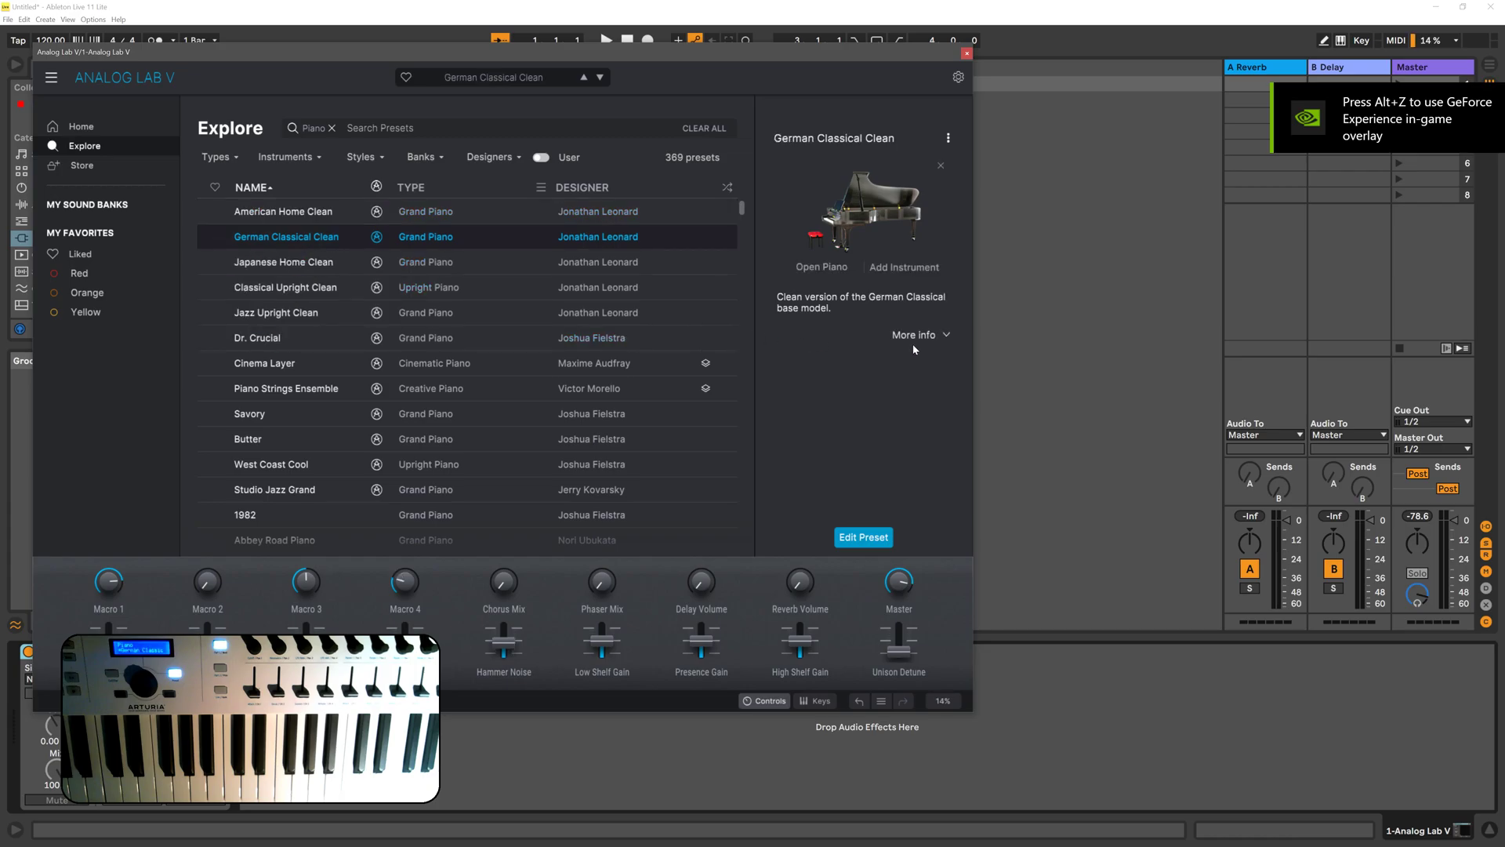
{"action": "left_click", "coordinate": [966, 54]}
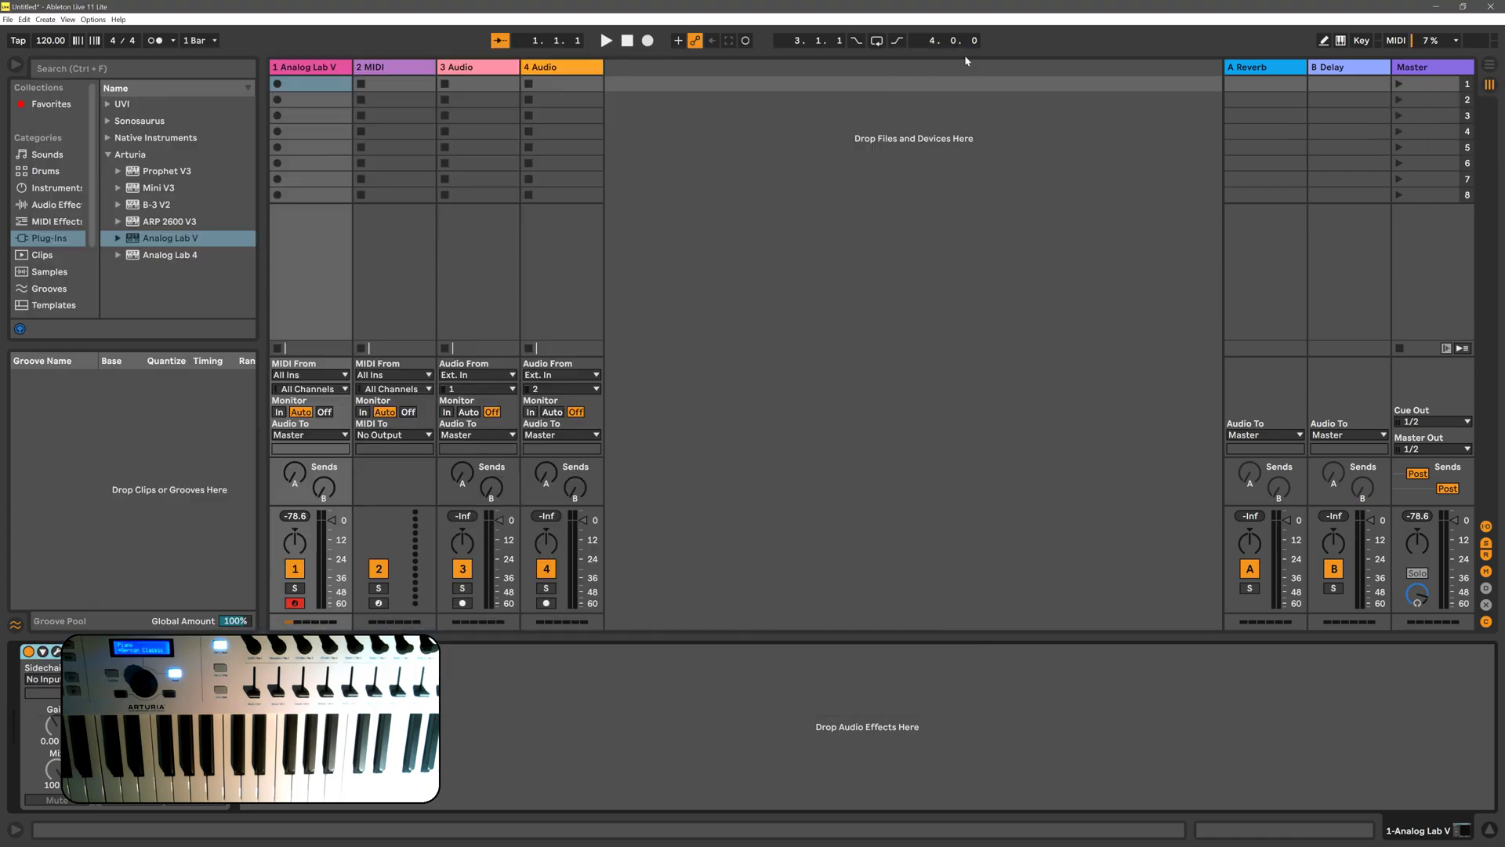
- Set the MIDI input source of the Analog Lab V track to loopMIDI Port 1
{"action": "left_click", "coordinate": [297, 72]}
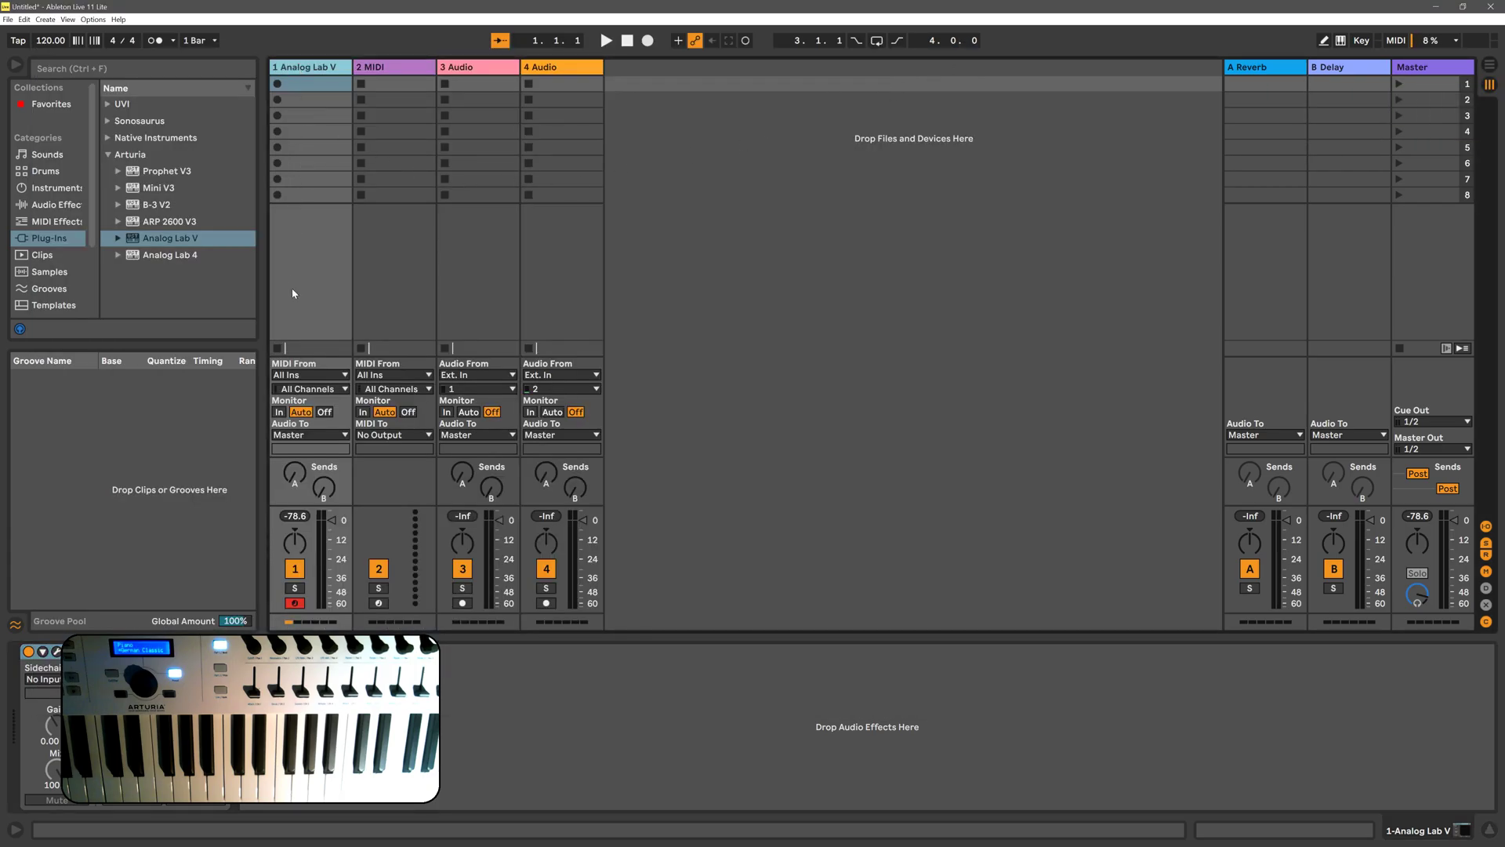
{"action": "left_click", "coordinate": [299, 376]}
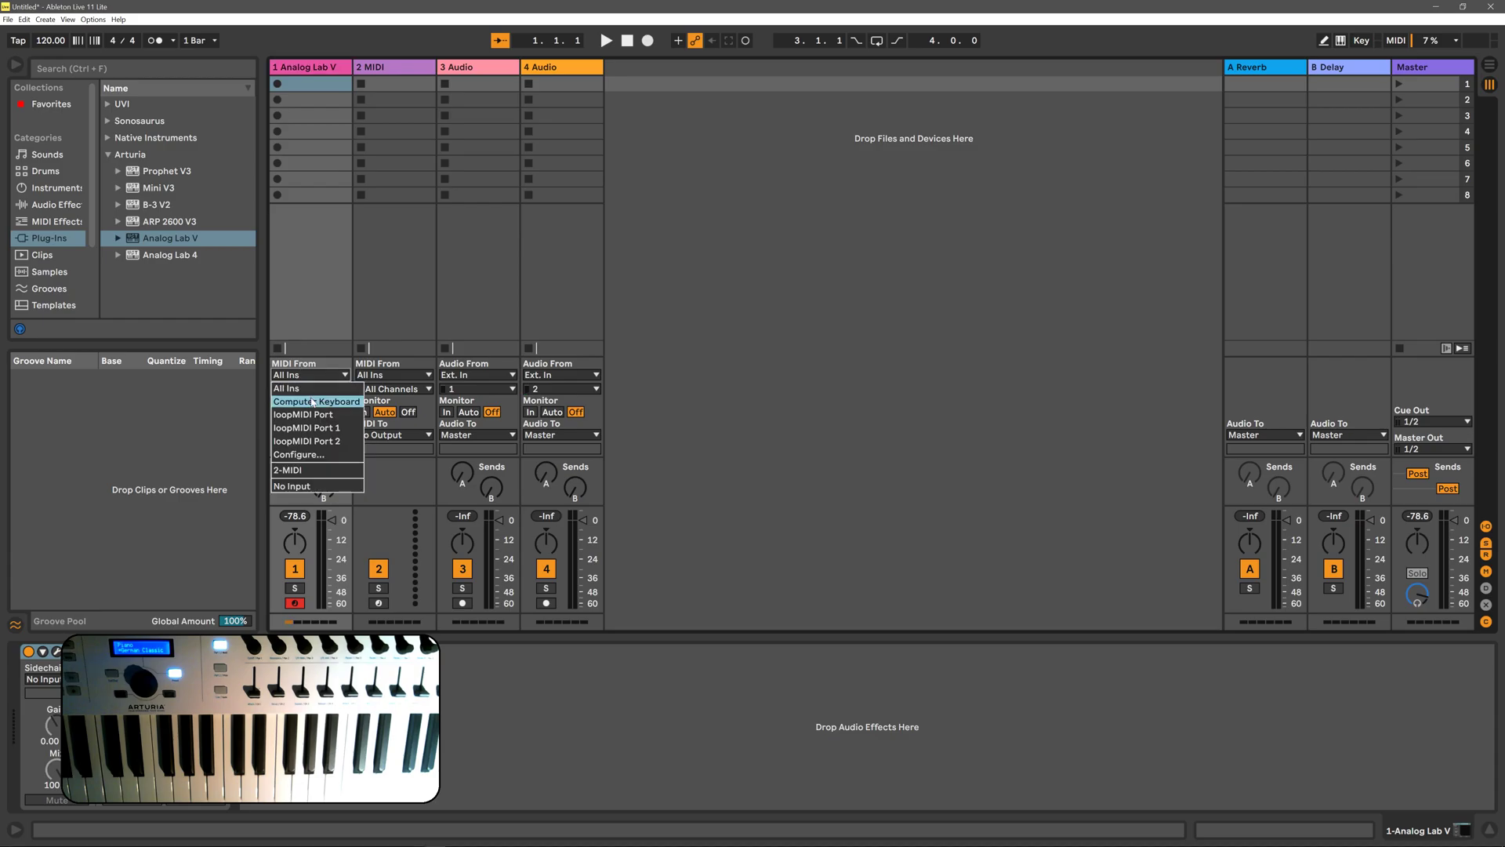
{"action": "left_click", "coordinate": [319, 429]}
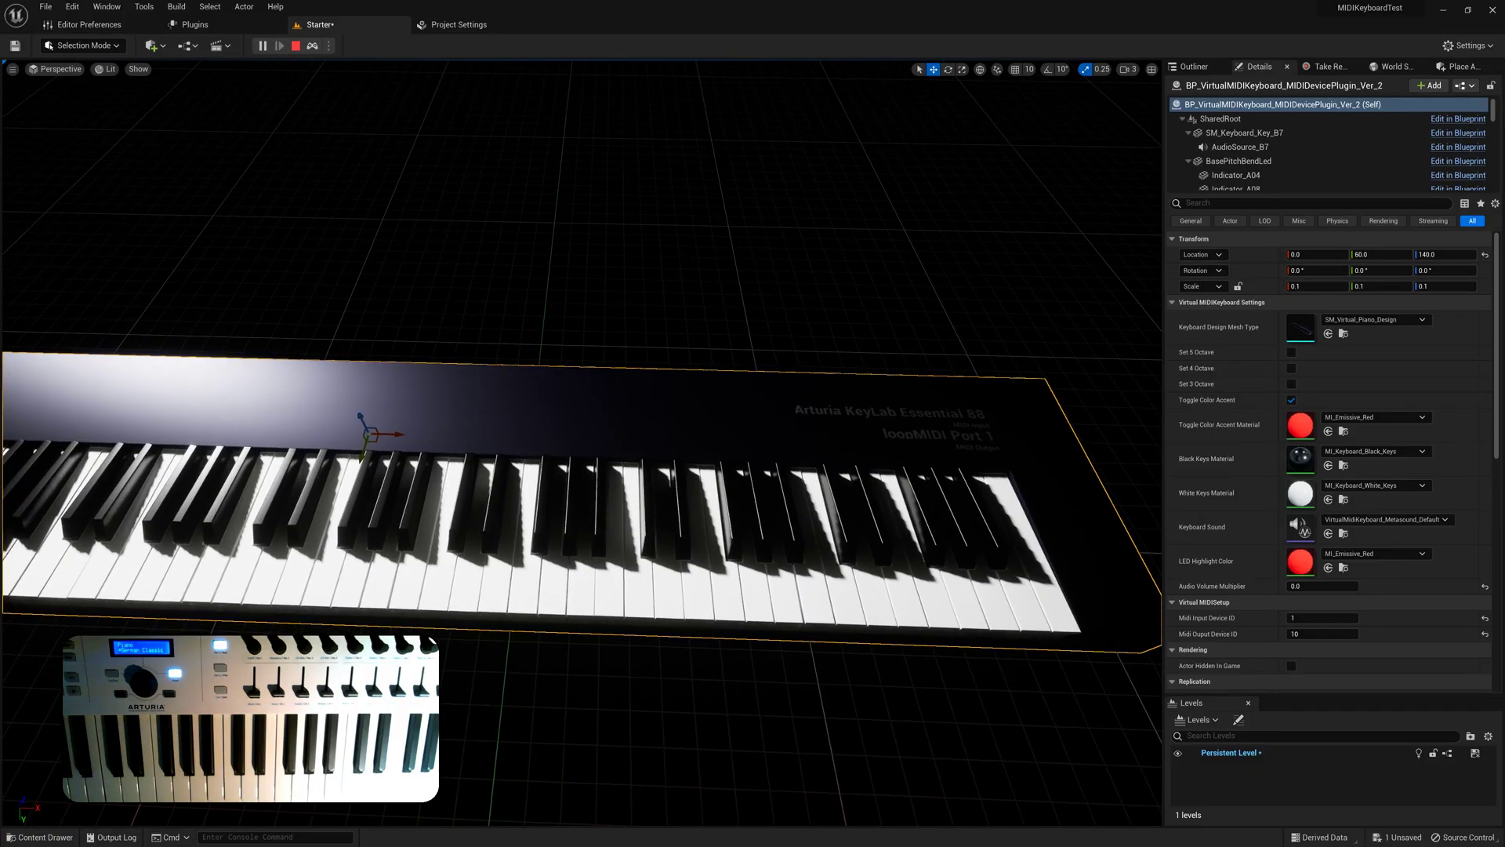
- Switch back to Unreal Engine and show the running level viewport in full screen for the playing test
{"action": "key", "text": "F11"}
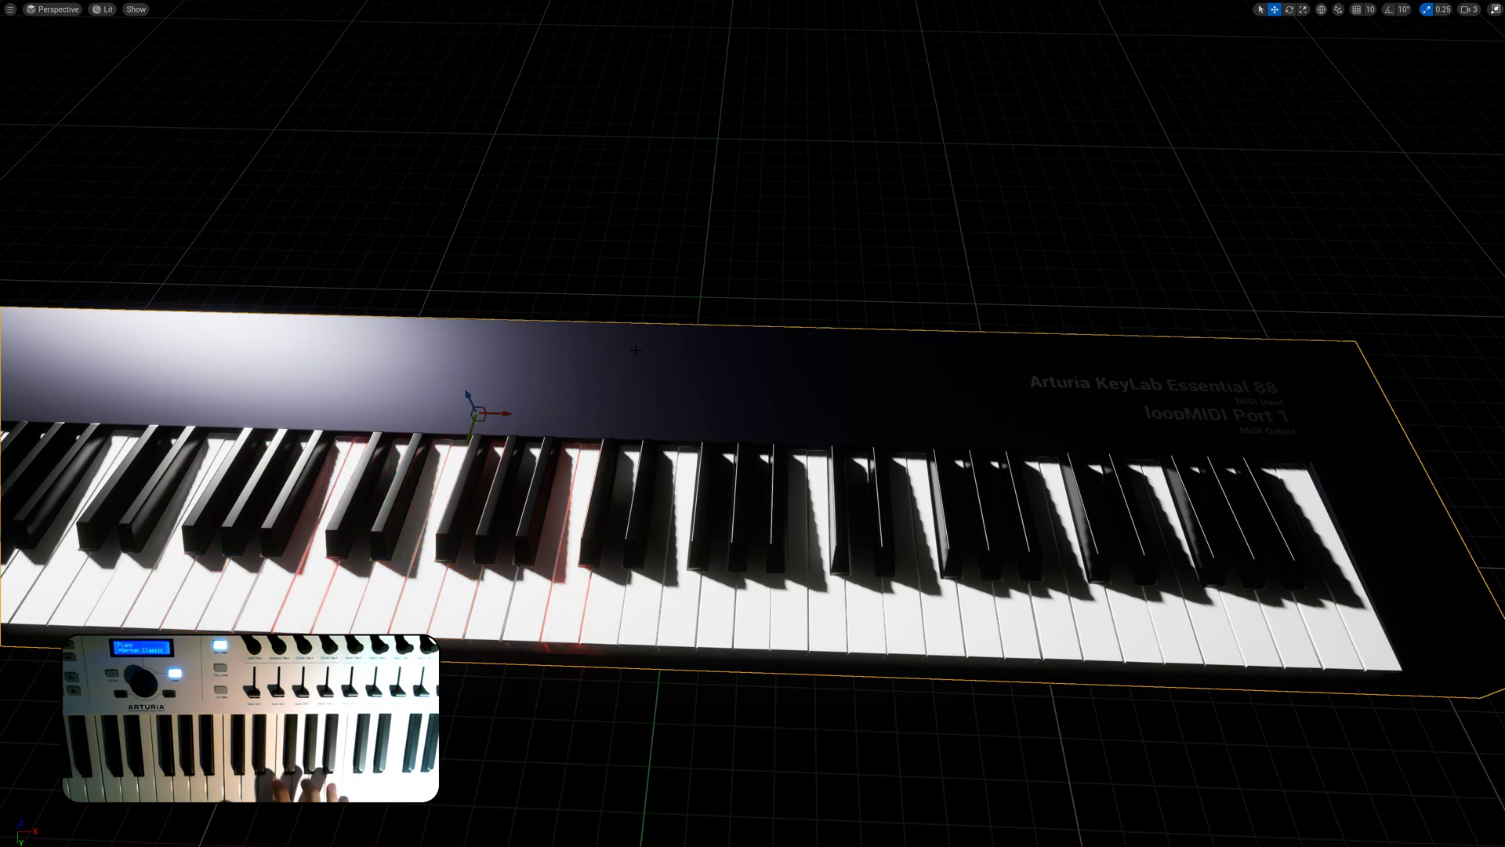
{"action": "right_click_drag", "start_coordinate": [753, 423], "coordinate": [580, 446]}
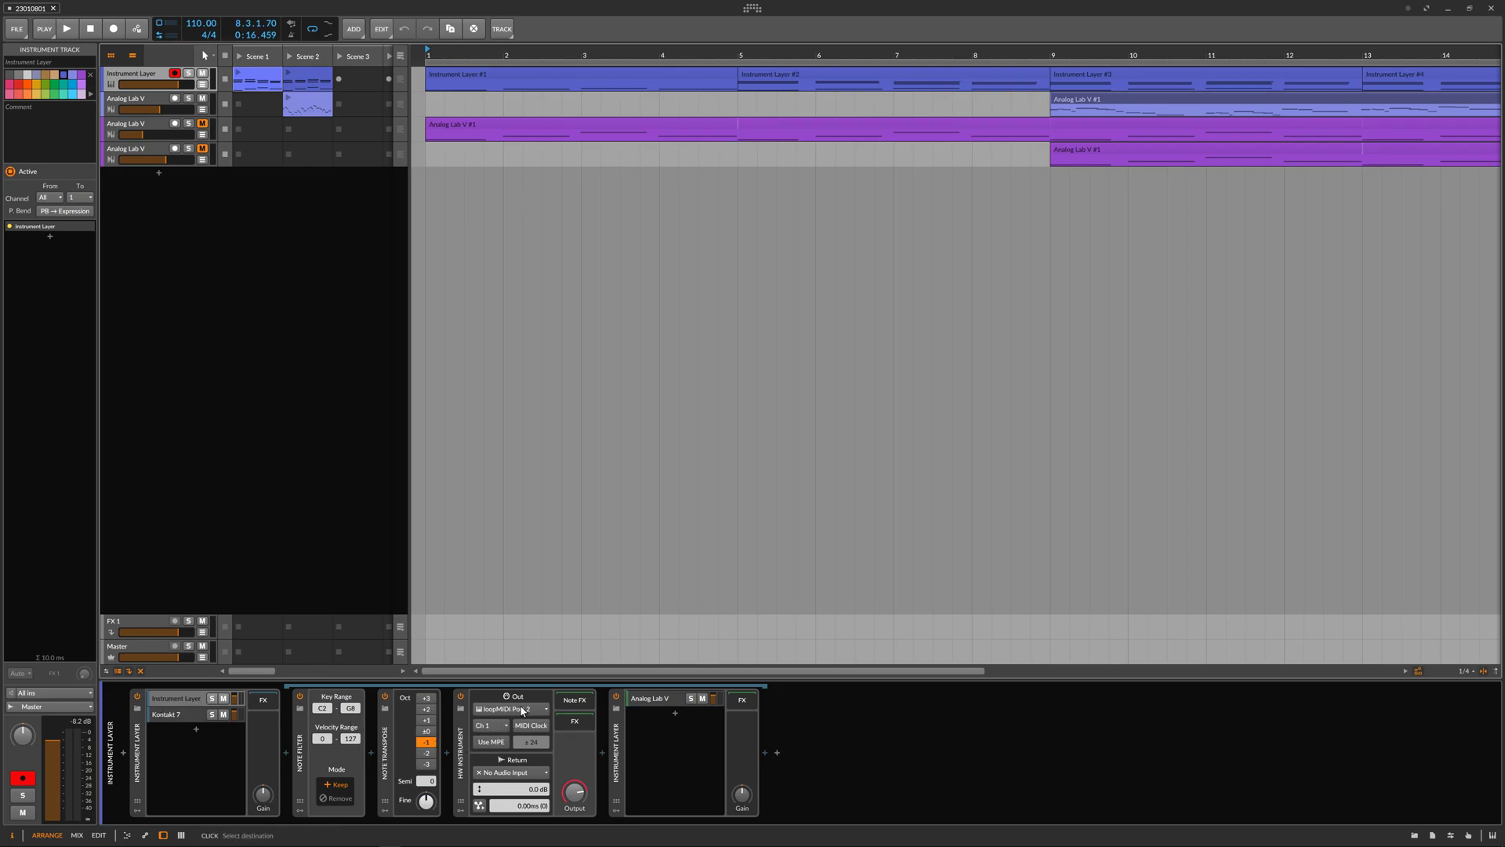
- Check which loopMIDI ports the Kontakt 7 layer and the first Analog Lab V track send their MIDI to
{"action": "left_click", "coordinate": [168, 715]}
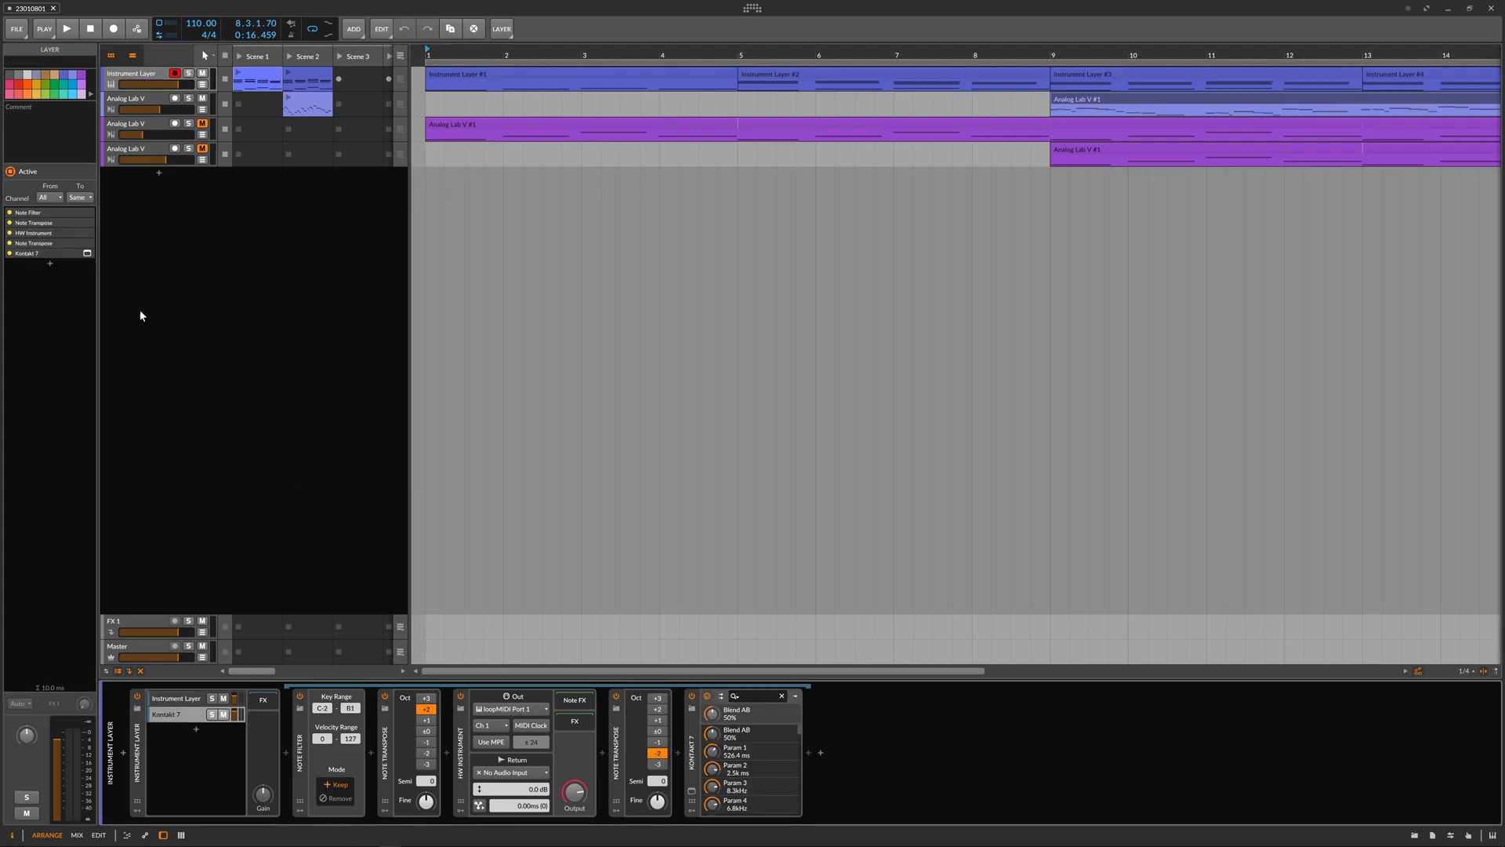
{"action": "left_click", "coordinate": [115, 106]}
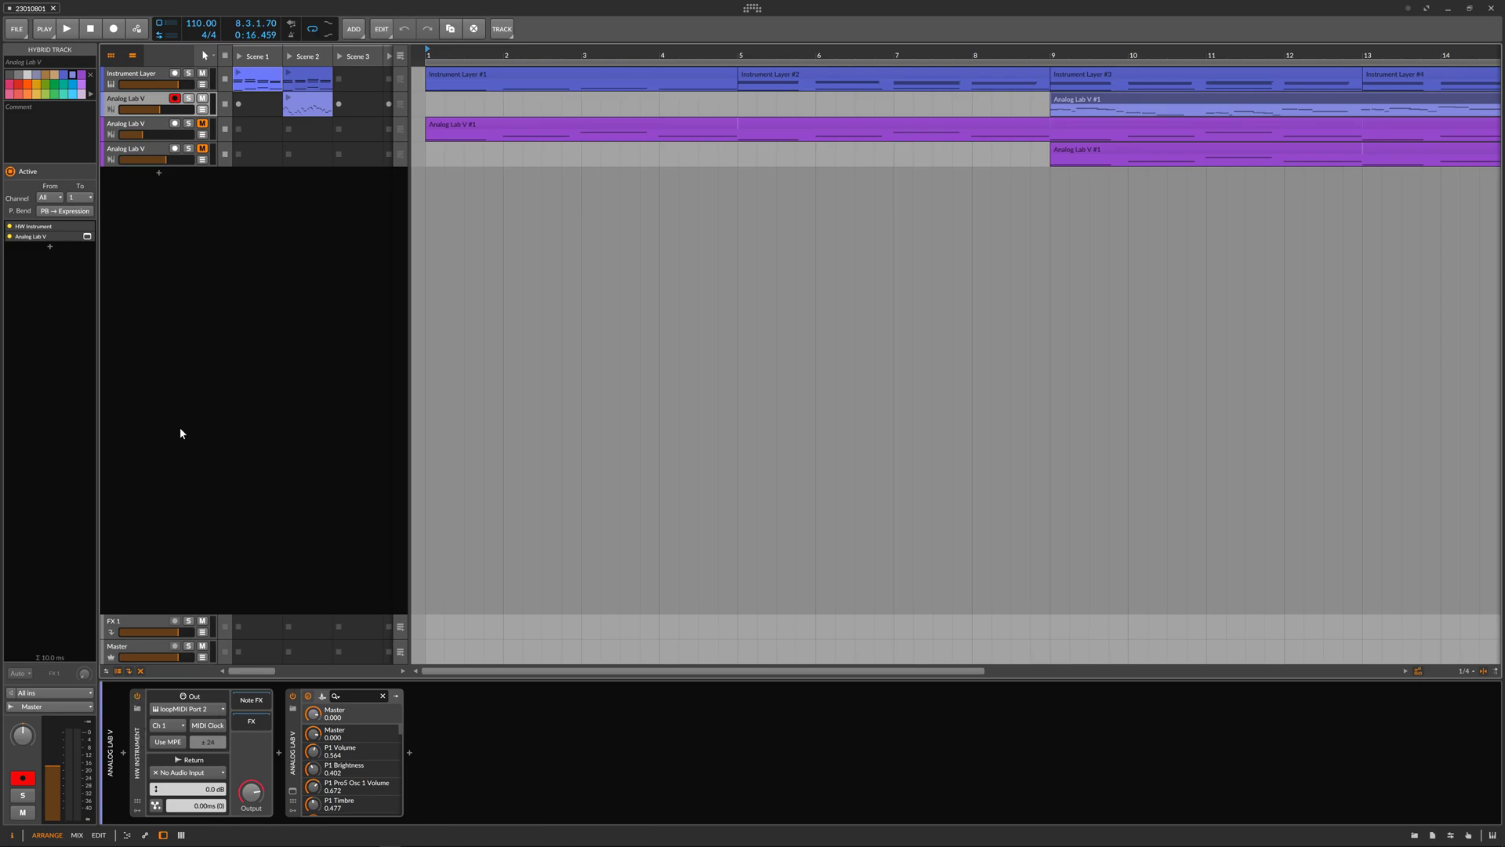
- Switch to Unreal Engine and inspect the MIDI input and output device IDs of the lower and upper virtual keyboards
{"action": "key", "text": "alt+Tab"}
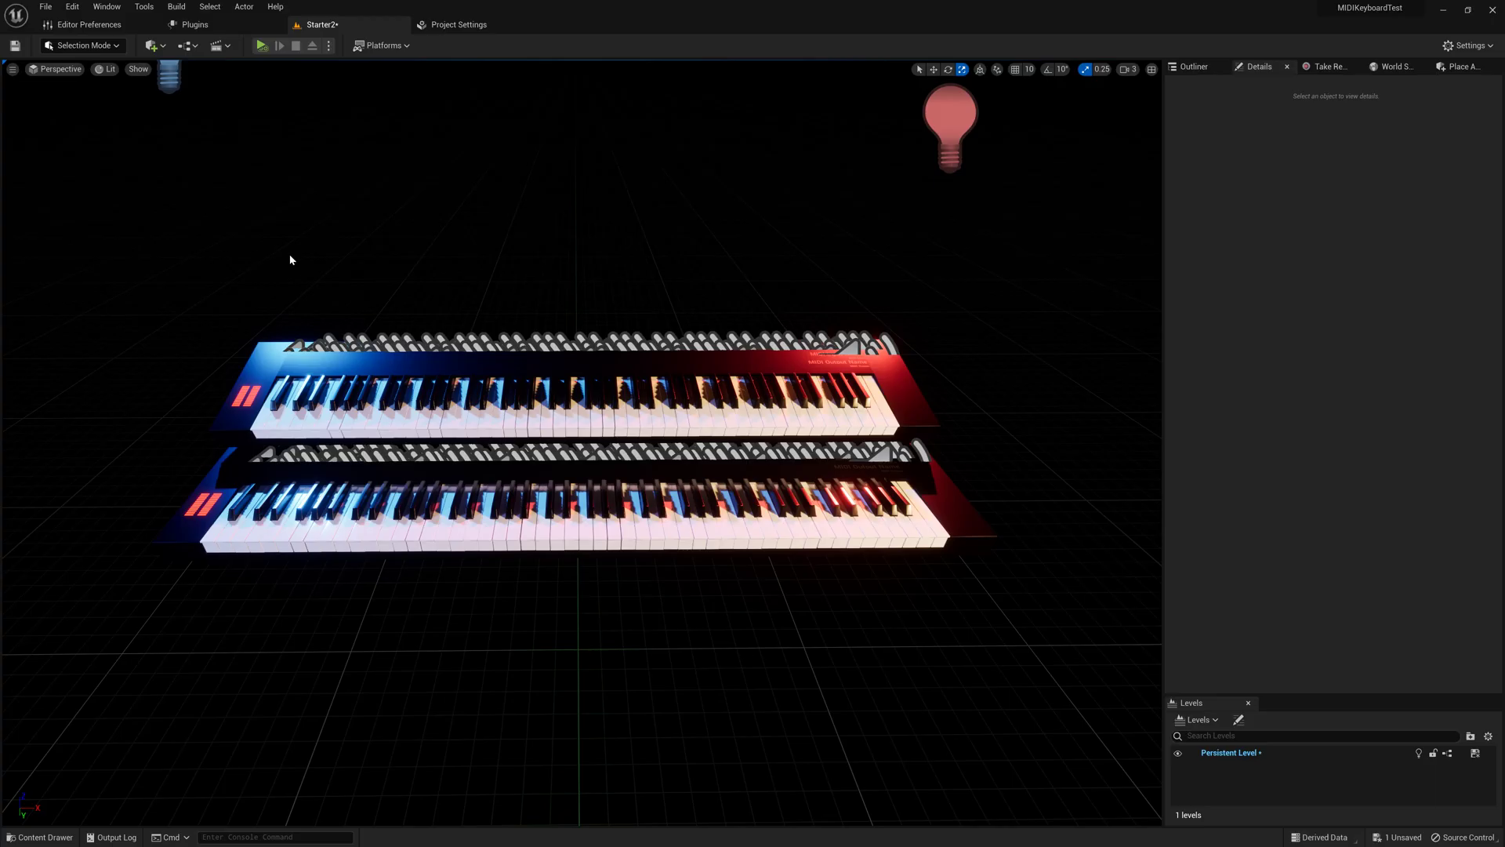
{"action": "right_click_drag", "start_coordinate": [310, 253], "coordinate": [1154, 298]}
{"action": "key", "text": "a"}
{"action": "key", "text": "w"}
{"action": "key", "text": "a"}
{"action": "key", "text": "a"}
{"action": "key", "text": "s"}
{"action": "key", "text": "w"}
{"action": "key", "text": "s"}
{"action": "key", "text": "d"}
{"action": "key", "text": "w"}
{"action": "right_click_drag", "start_coordinate": [276, 288], "coordinate": [326, 290]}
{"action": "key", "text": "d"}
{"action": "left_click", "coordinate": [467, 501]}
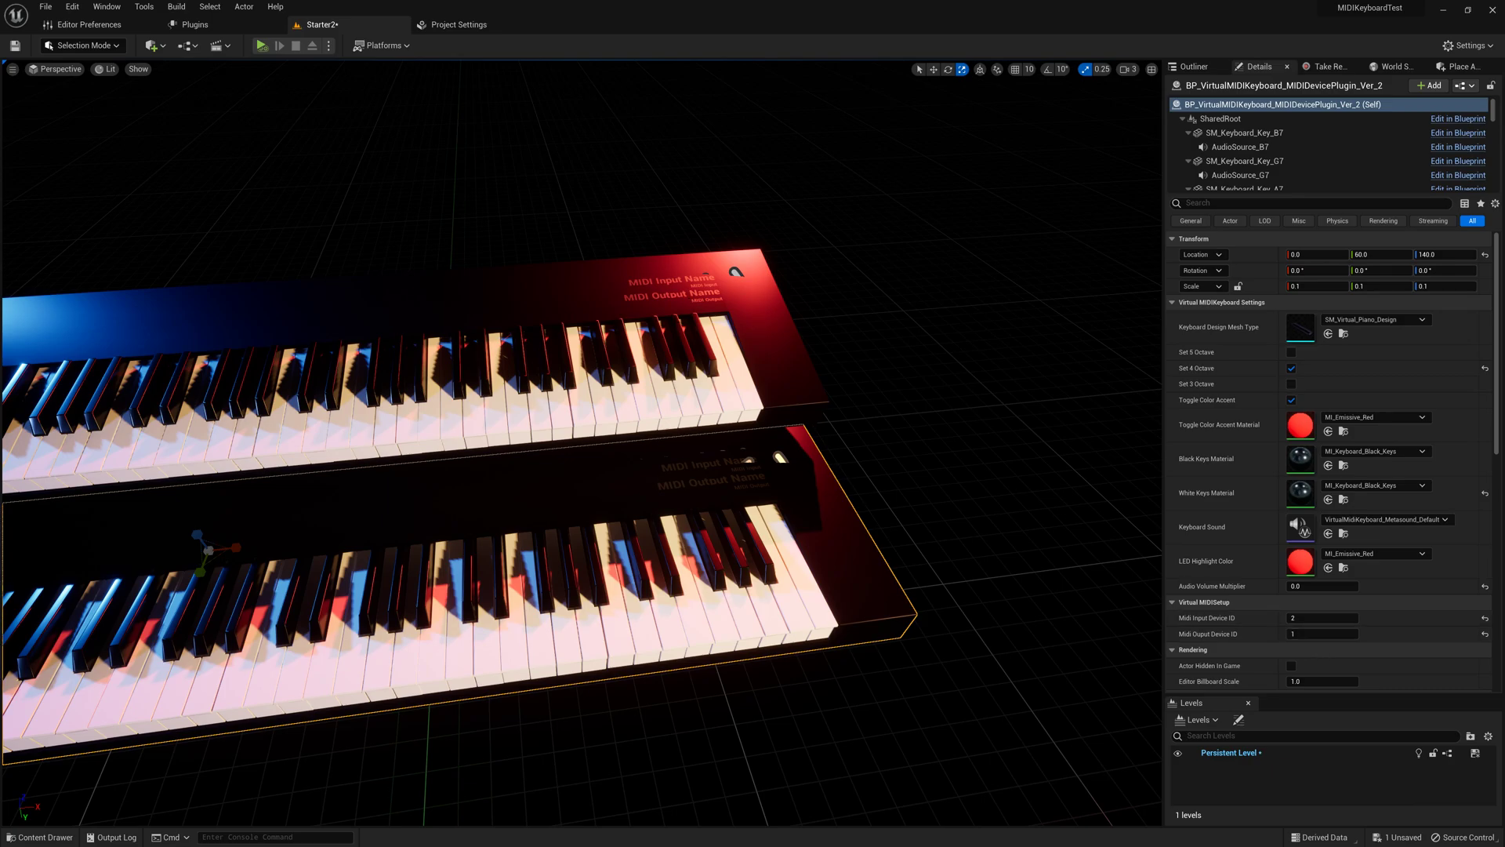
{"action": "left_click", "coordinate": [495, 316]}
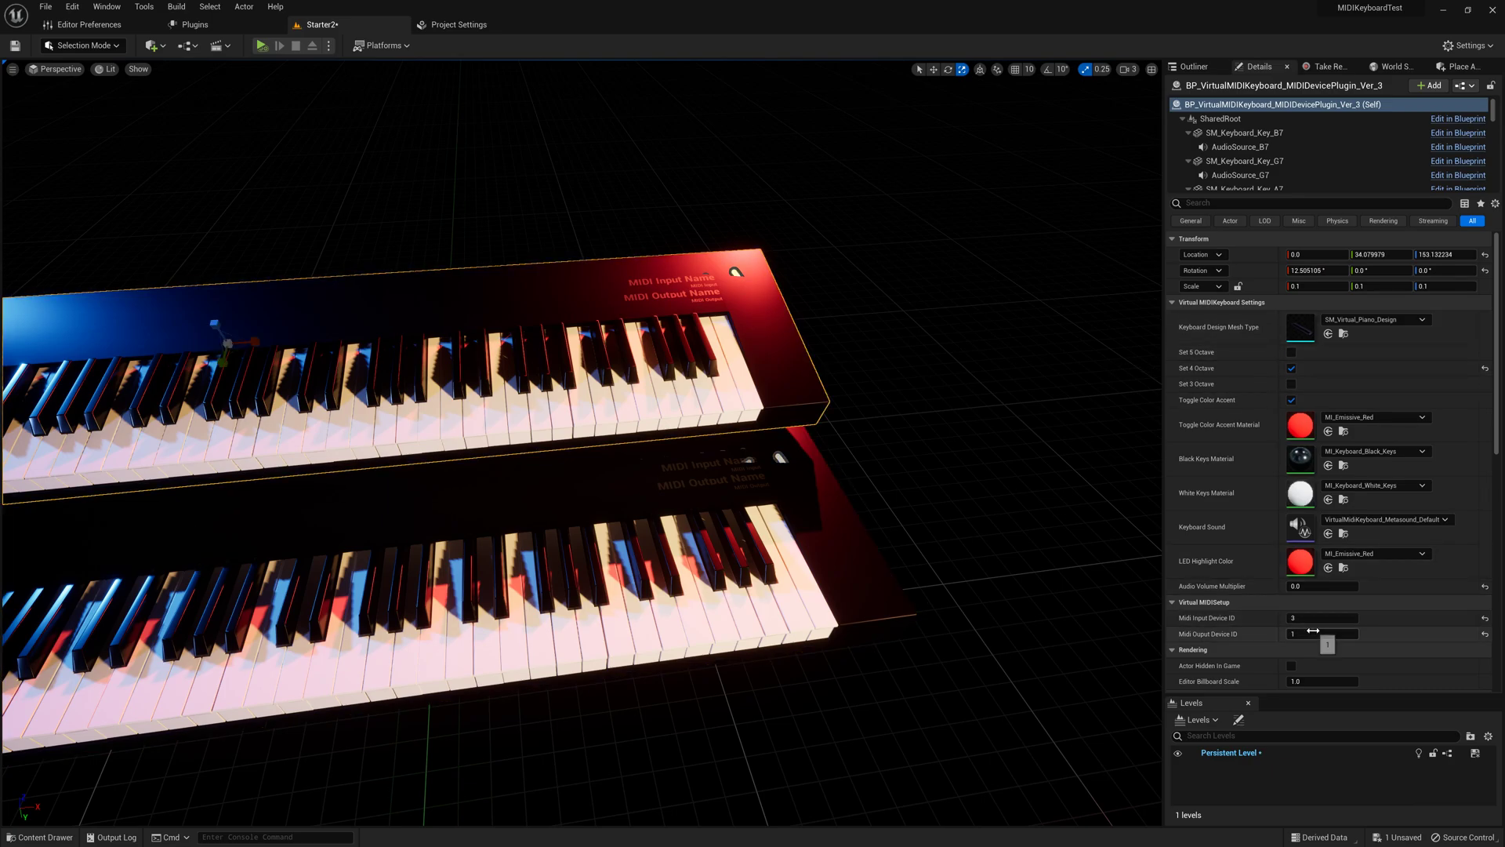
- Start simulating the level and clear the selection of the upper virtual keyboard
{"action": "right_click_drag", "start_coordinate": [925, 486], "coordinate": [871, 486]}
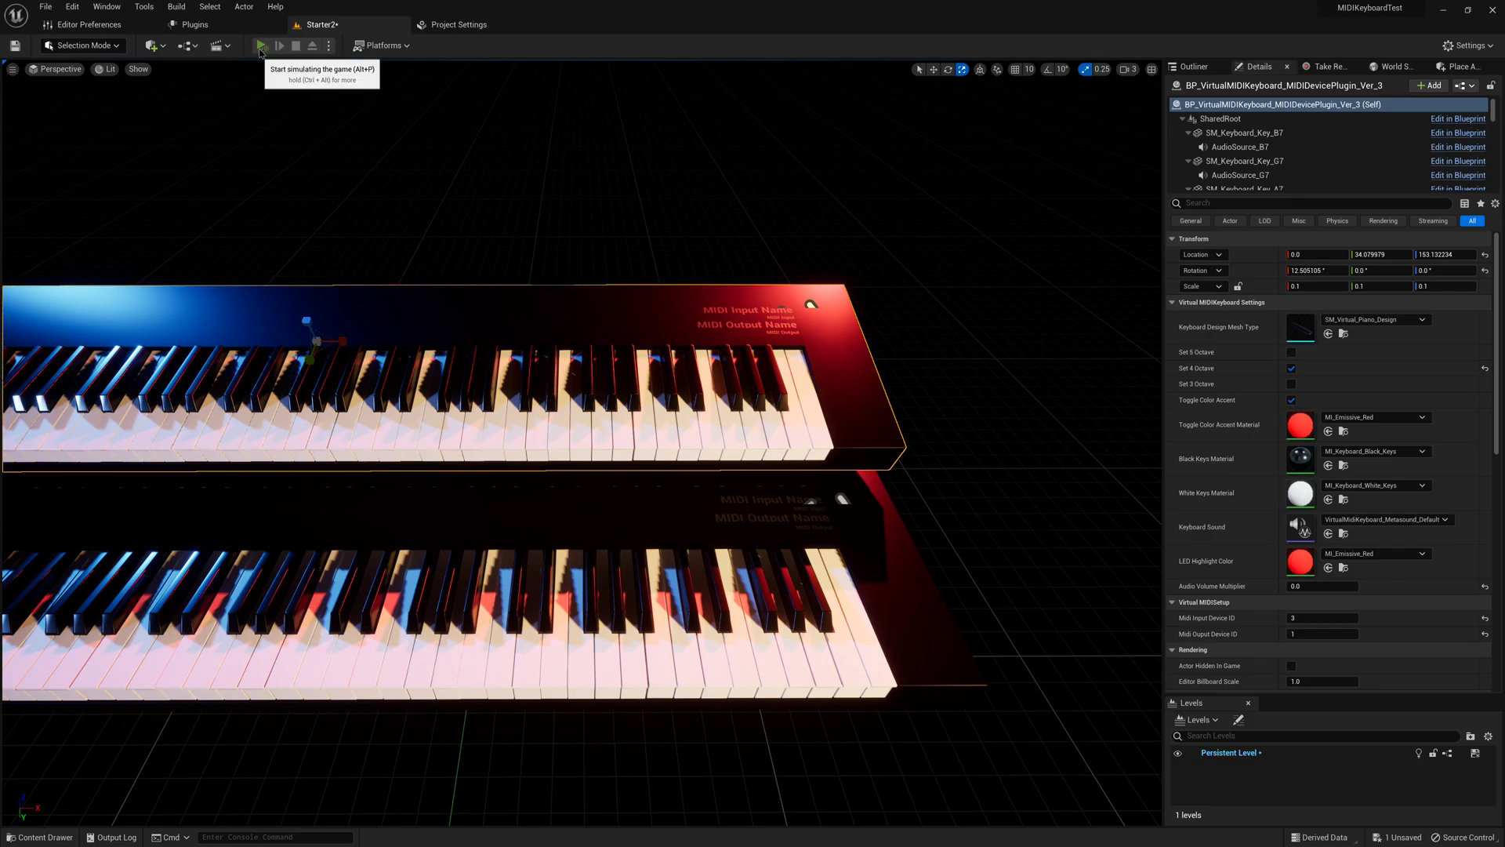
{"action": "left_click", "coordinate": [262, 46]}
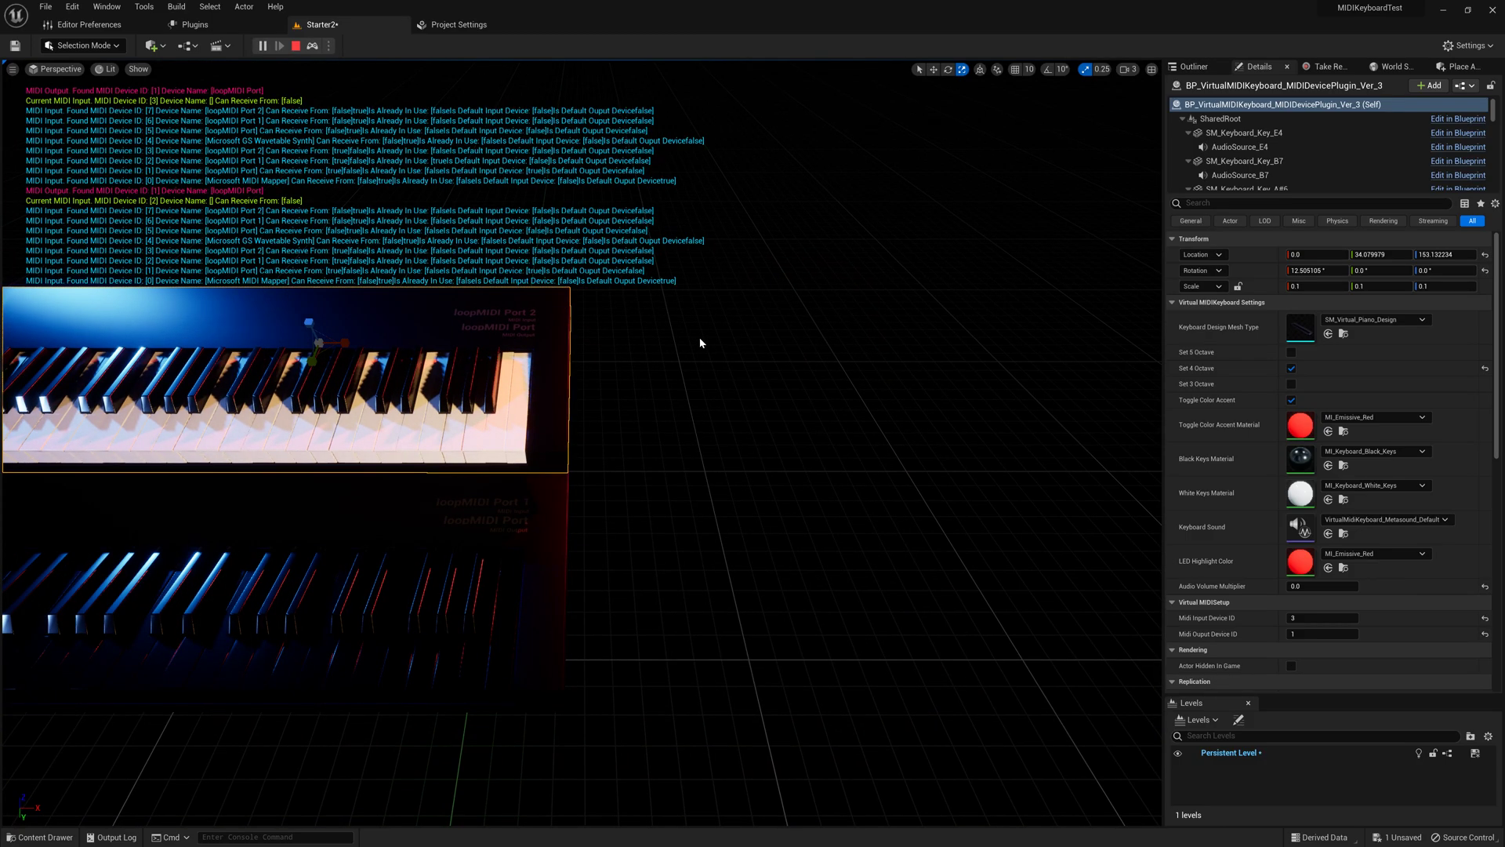
{"action": "right_click_drag", "start_coordinate": [794, 227], "coordinate": [790, 230]}
{"action": "left_click", "coordinate": [795, 228]}
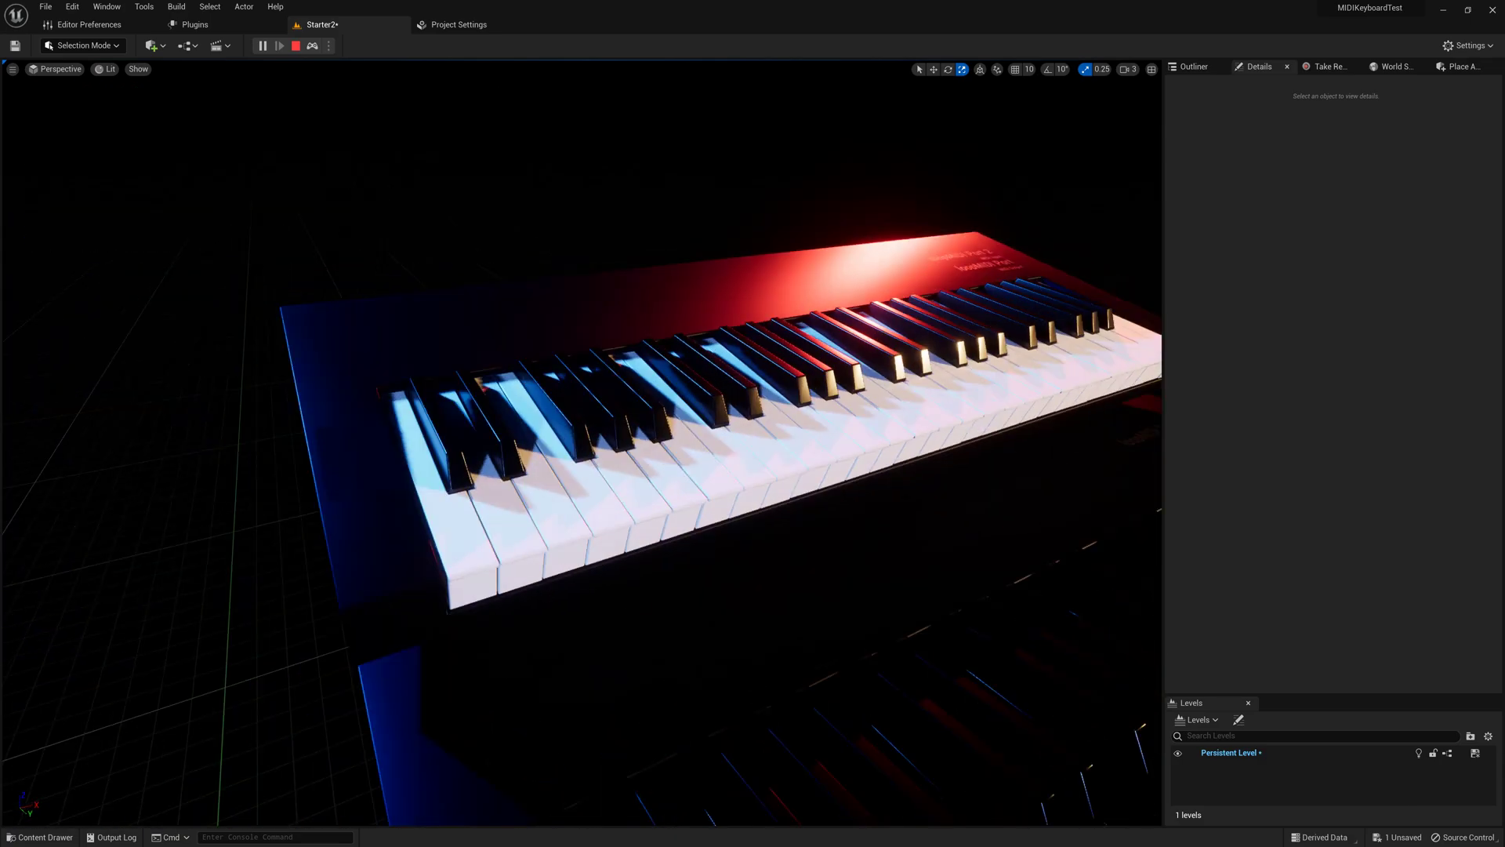
- Set the viewport camera speed to 2 and show the simulated viewport in full screen
{"action": "left_click", "coordinate": [1134, 70]}
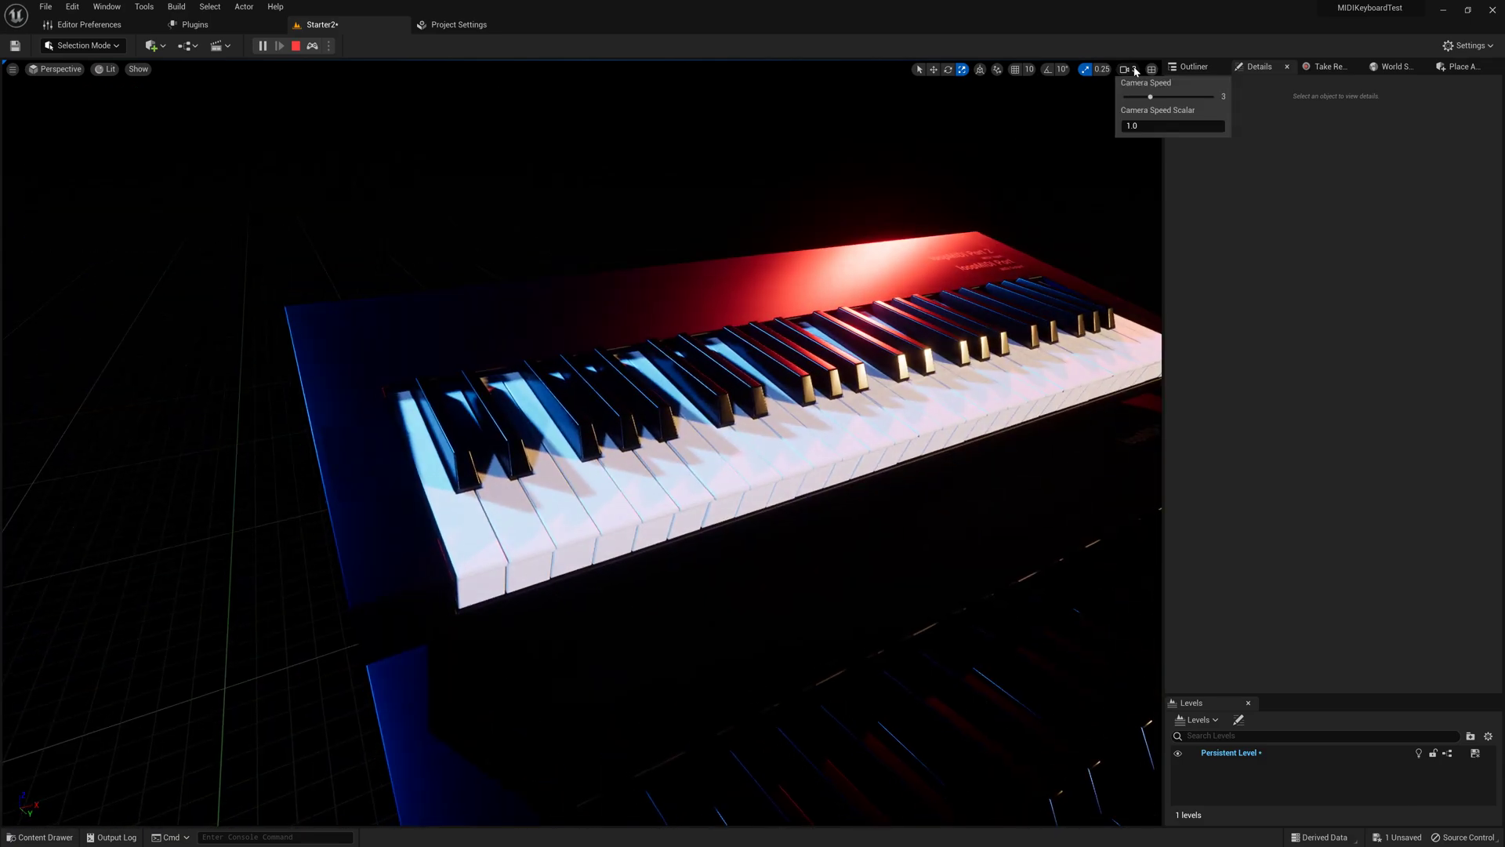
{"action": "left_click", "coordinate": [1009, 123]}
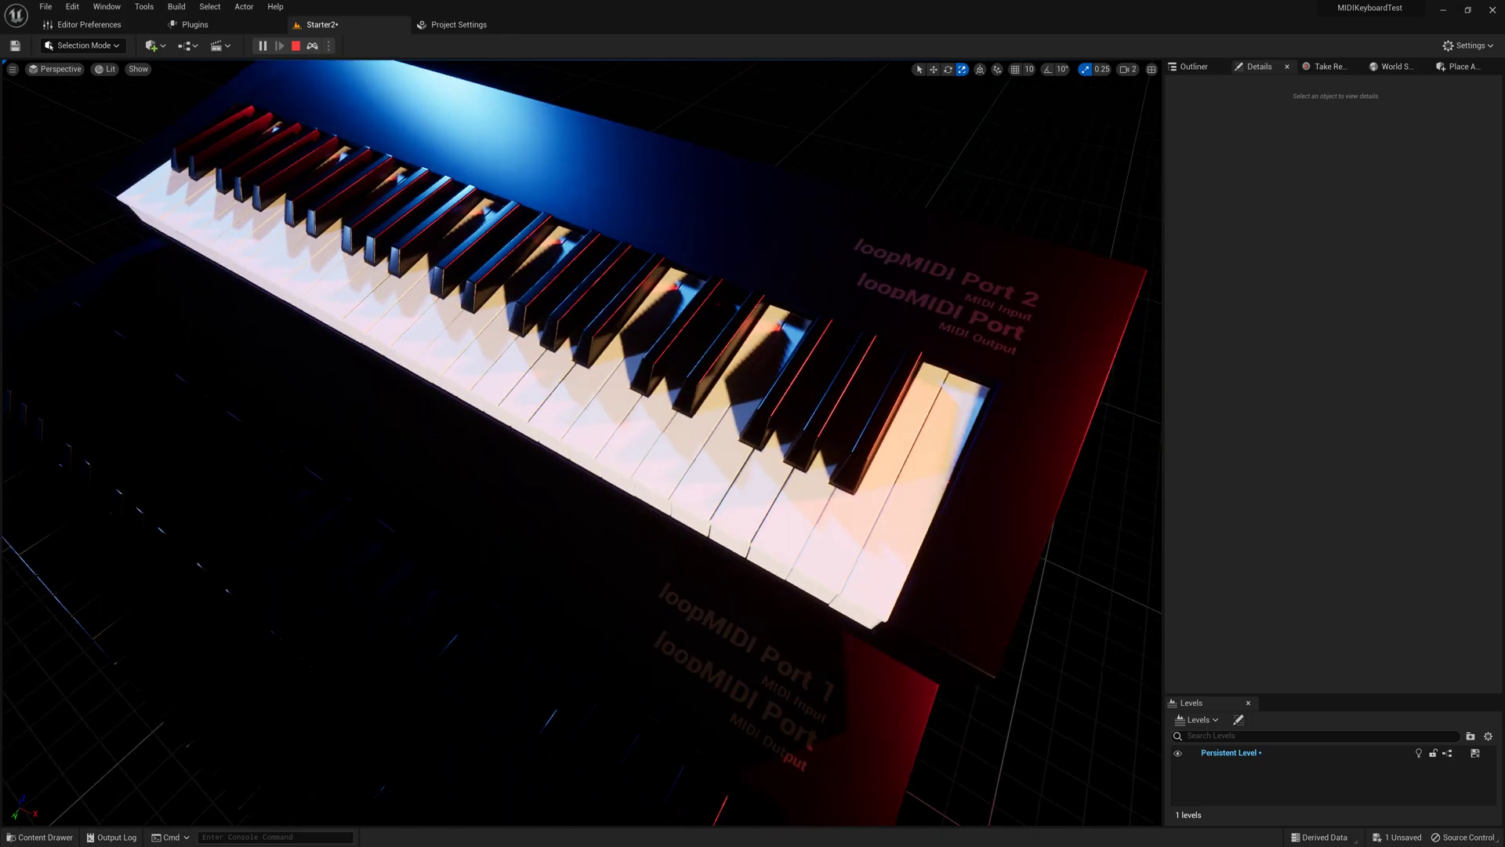
{"action": "key", "text": "F11"}
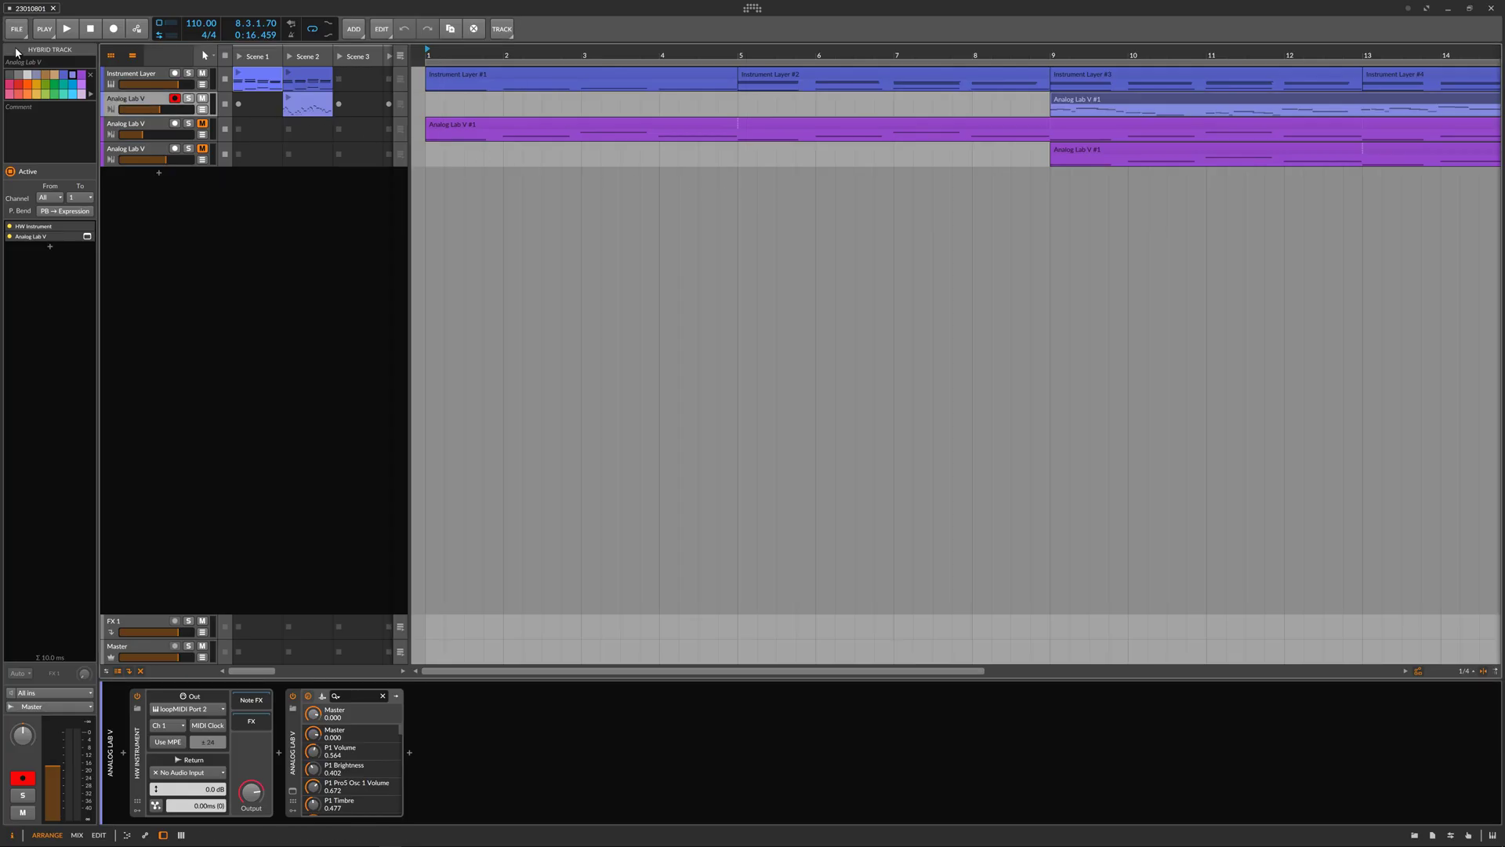
- Start the arrangement's playback in Bitwig Studio and examine the key response on both virtual keyboards from several angles in Unreal Engine
{"action": "left_click", "coordinate": [69, 31]}
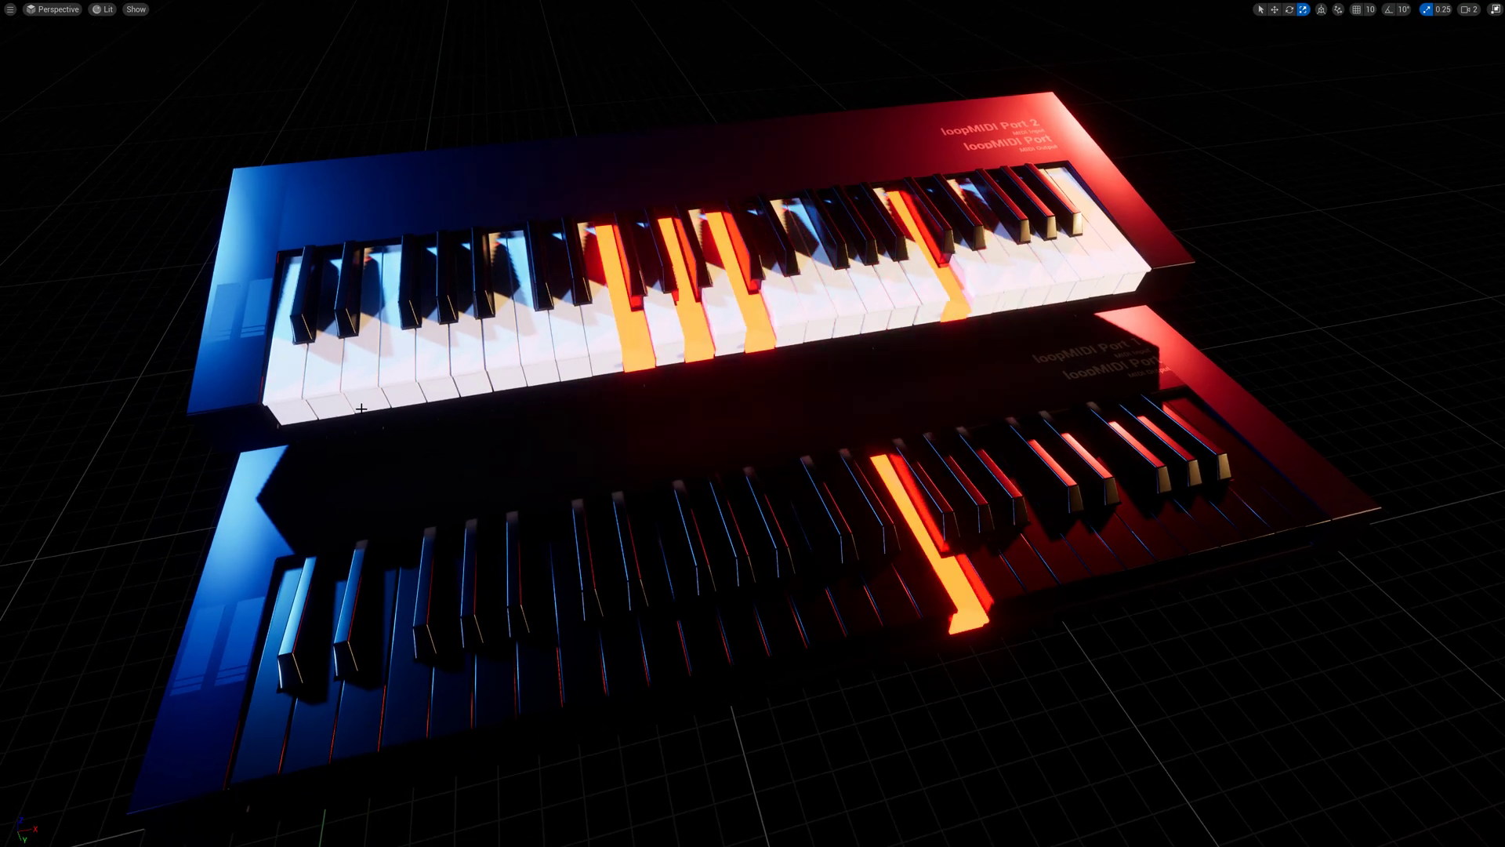
{"action": "key", "text": "d"}
{"action": "right_click_drag", "start_coordinate": [362, 409], "coordinate": [75, 424]}
{"action": "key", "text": "w"}
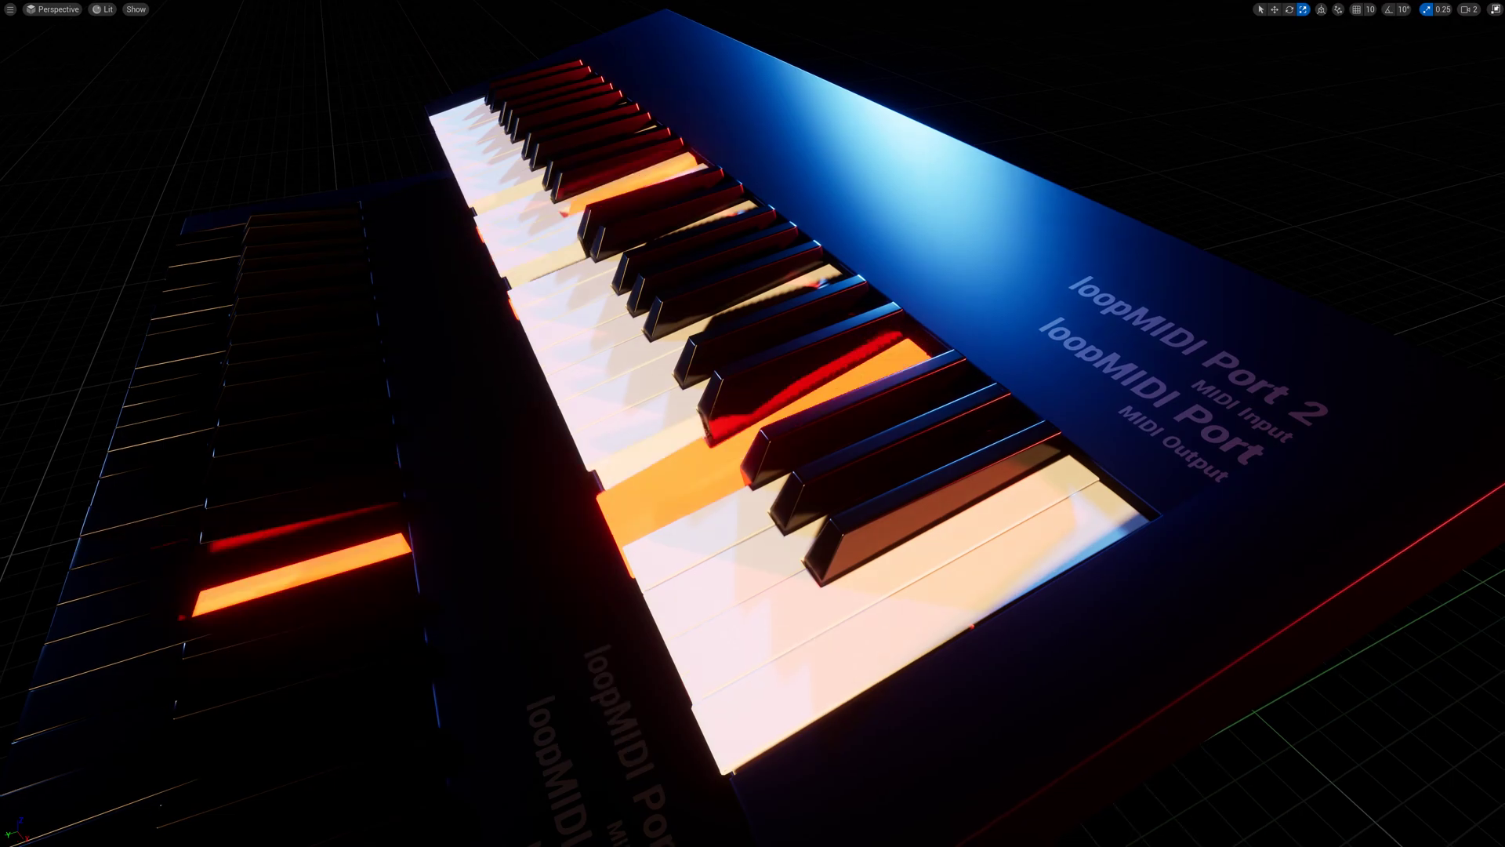
{"action": "key", "text": "a"}
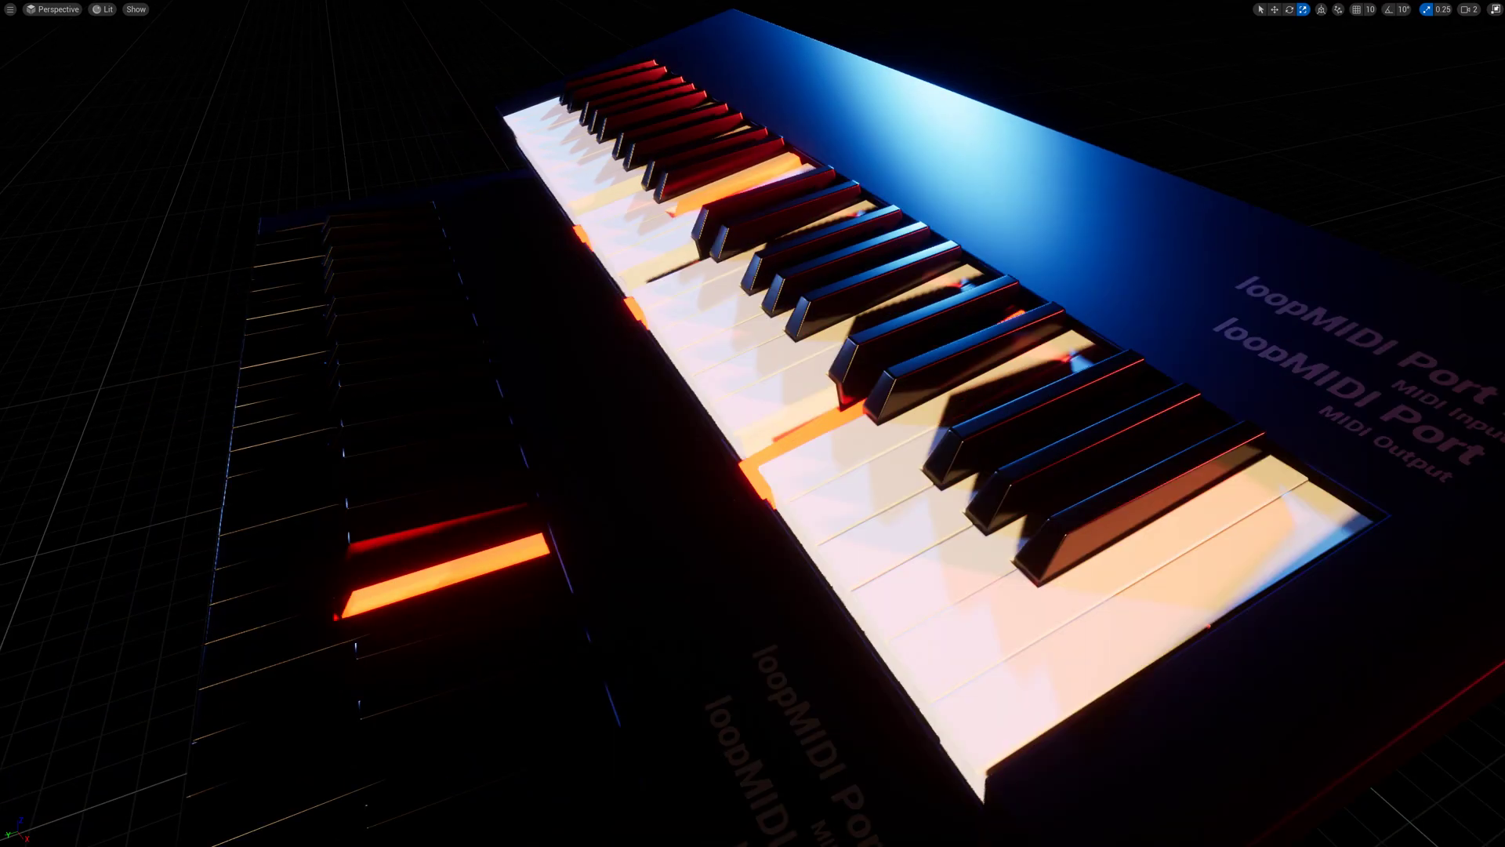
{"action": "right_click_drag", "start_coordinate": [753, 424], "coordinate": [792, 422]}
{"action": "key", "text": "a"}
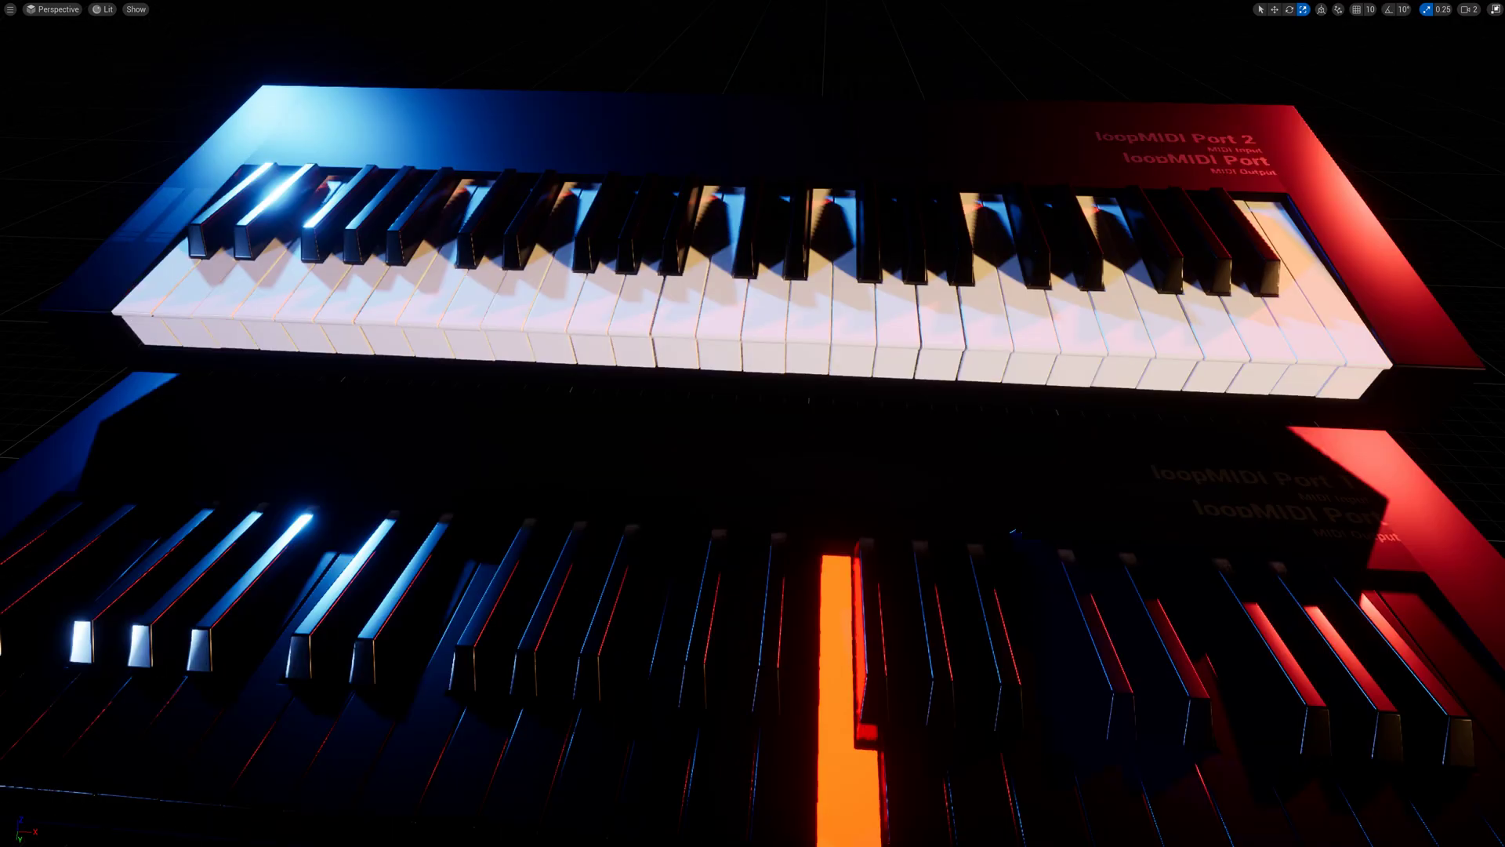
{"action": "right_click_drag", "start_coordinate": [549, 396], "coordinate": [500, 395]}
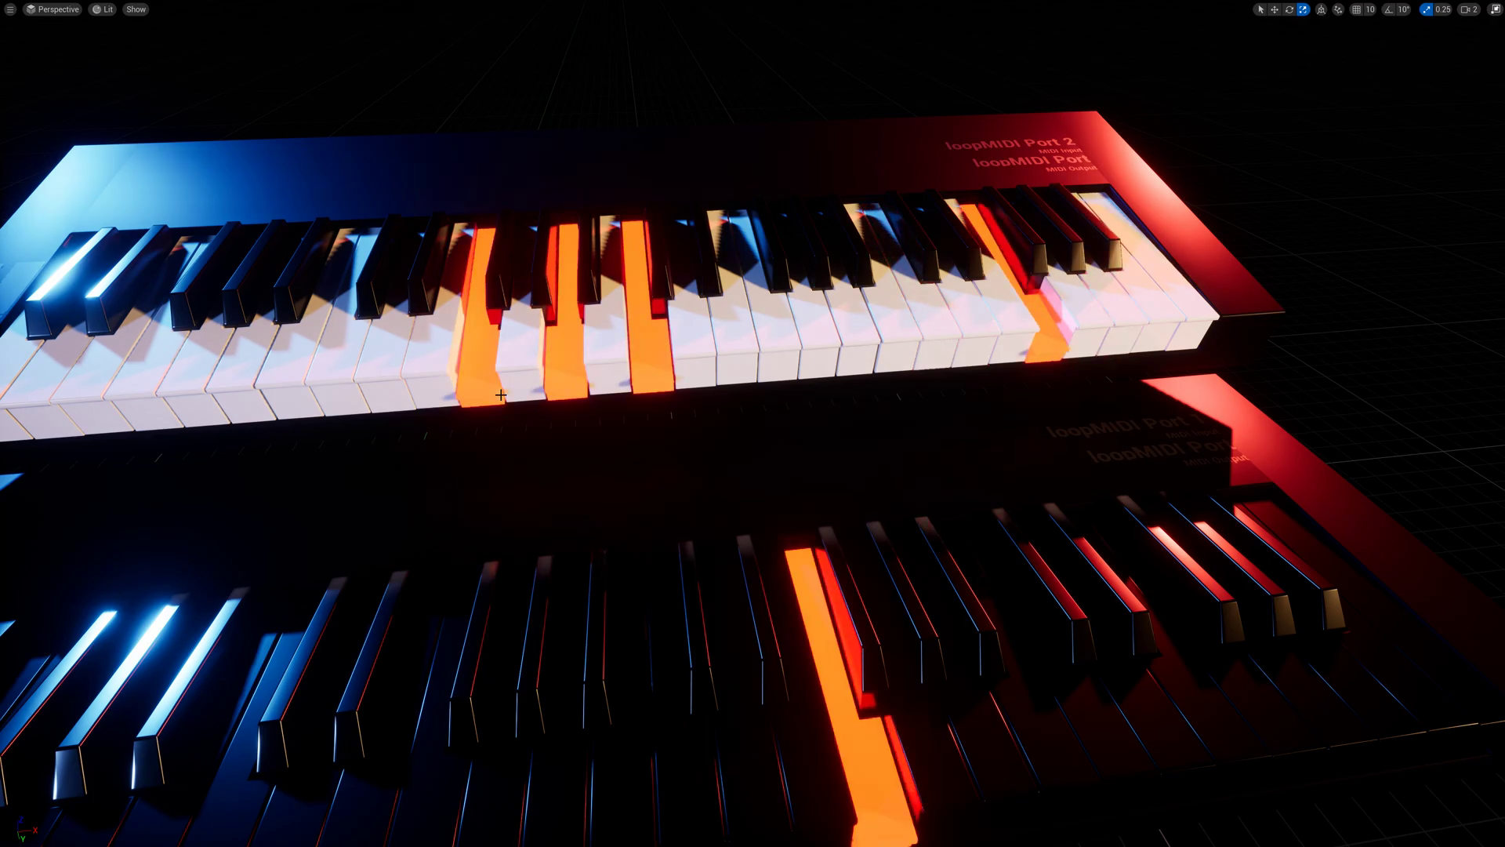
{"action": "right_click_drag", "start_coordinate": [501, 395], "coordinate": [629, 395]}
{"action": "right_click_drag", "start_coordinate": [392, 437], "coordinate": [410, 438]}
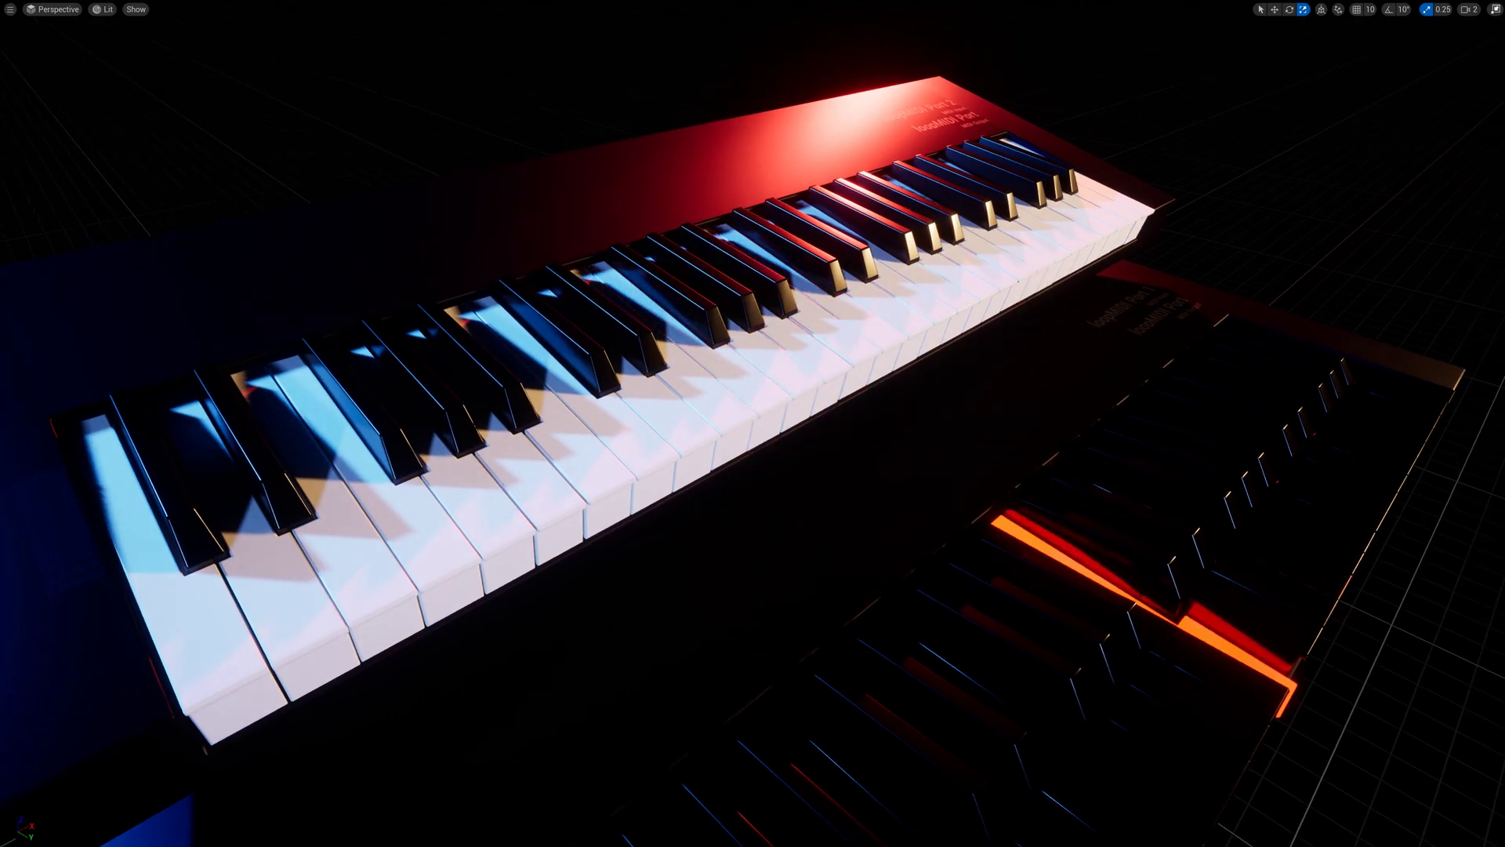
- Leave full screen and inspect the settings of the lower and upper virtual keyboards during playback, clearing the selection at the end
{"action": "key", "text": "F11"}
{"action": "left_click", "coordinate": [792, 541]}
{"action": "right_click_drag", "start_coordinate": [792, 541], "coordinate": [619, 545]}
{"action": "left_click_drag", "start_coordinate": [620, 545], "coordinate": [423, 541], "text": "alt"}
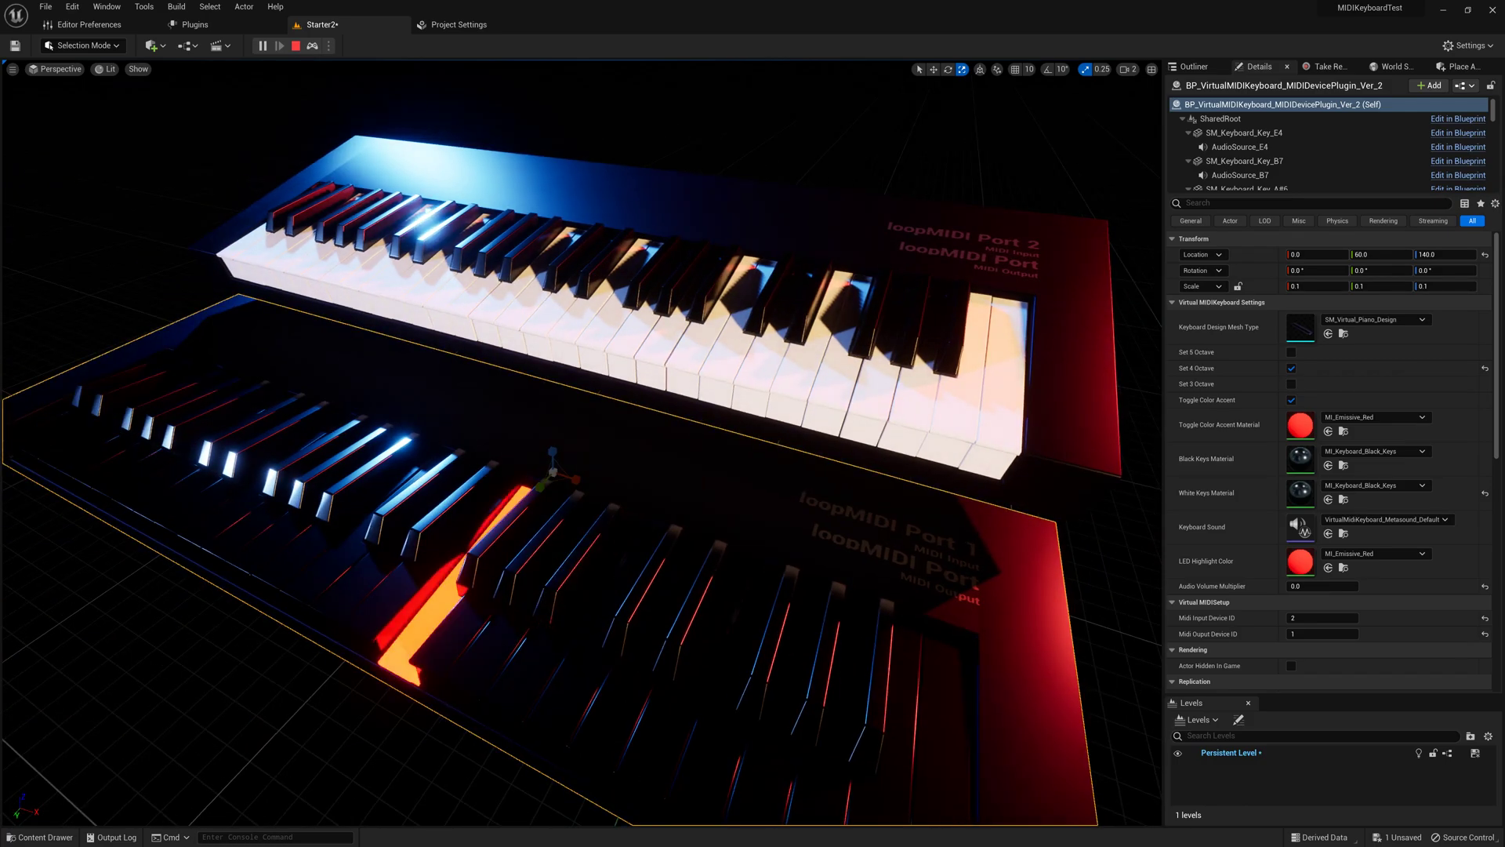
{"action": "left_click_drag", "start_coordinate": [791, 541], "coordinate": [690, 541], "text": "alt"}
{"action": "left_click", "coordinate": [822, 410]}
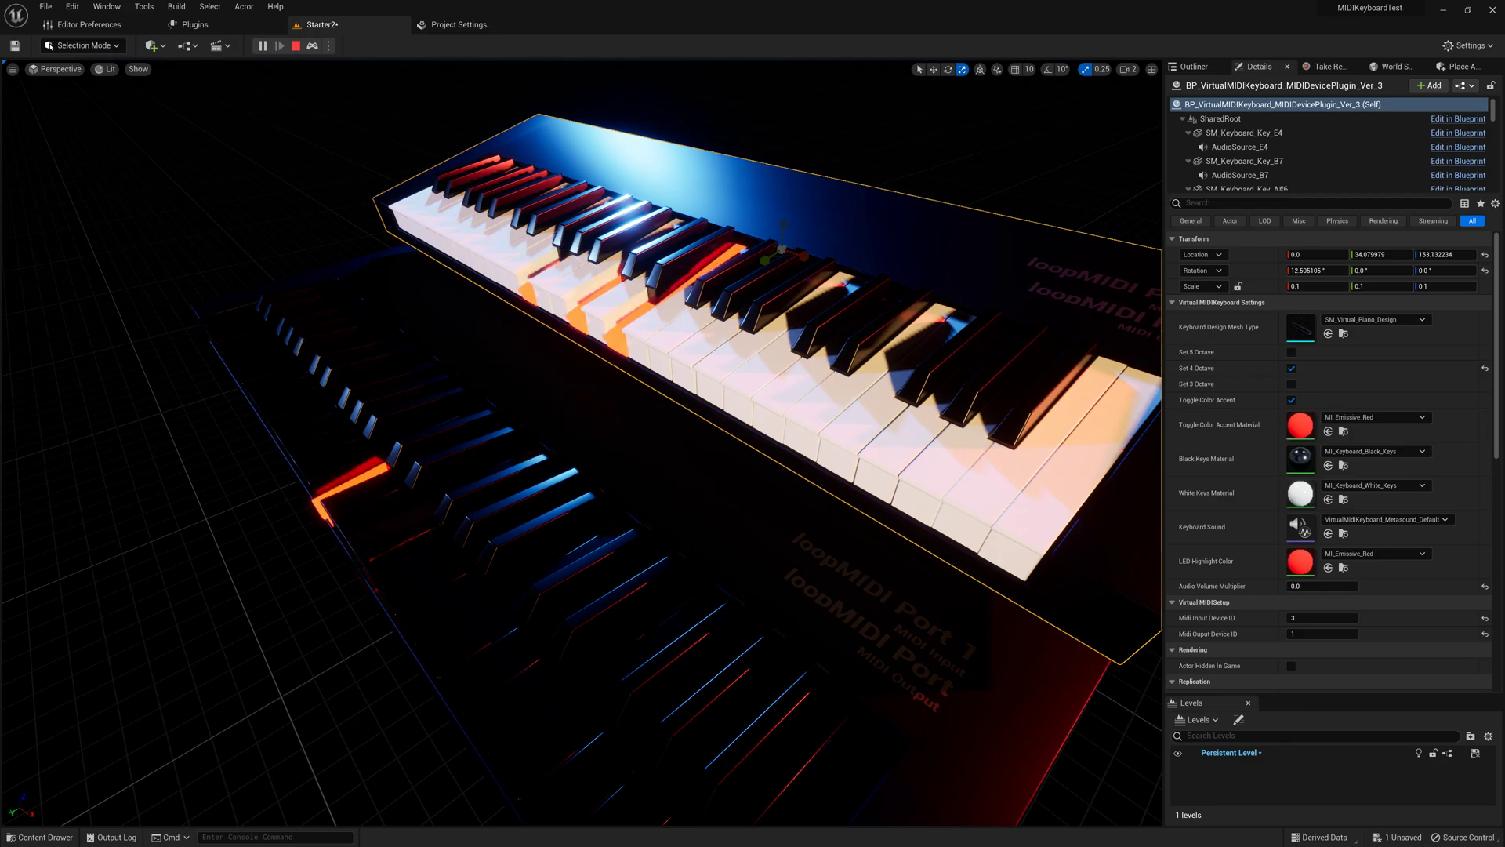
{"action": "left_click", "coordinate": [692, 126]}
{"action": "right_click_drag", "start_coordinate": [692, 126], "coordinate": [1015, 172]}
{"action": "right_click_drag", "start_coordinate": [566, 280], "coordinate": [566, 261]}
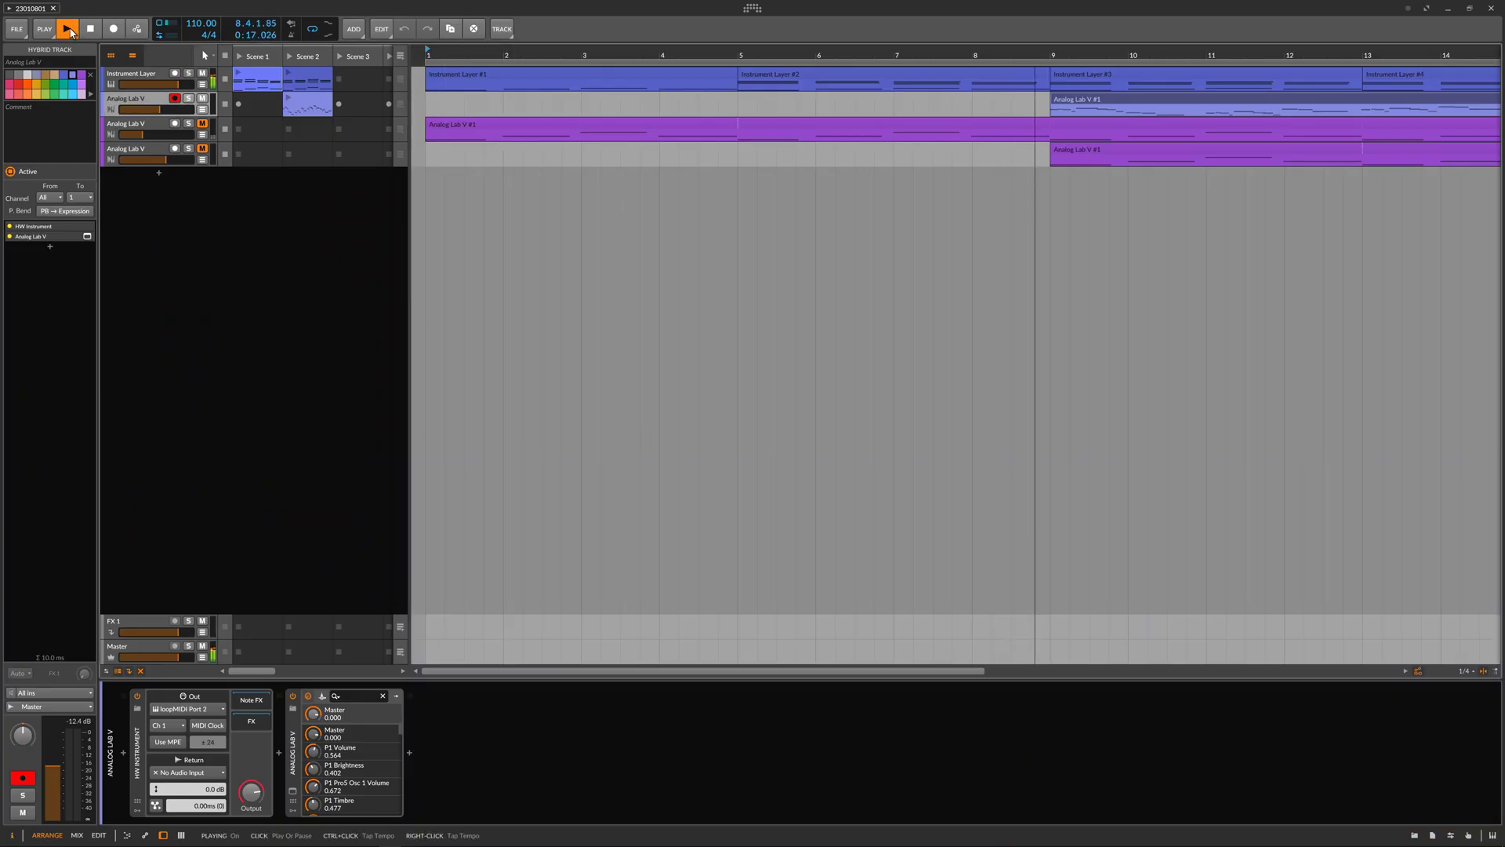
- Stop the arrangement's playback in Bitwig Studio and switch back to Unreal Engine
{"action": "left_click", "coordinate": [90, 32]}
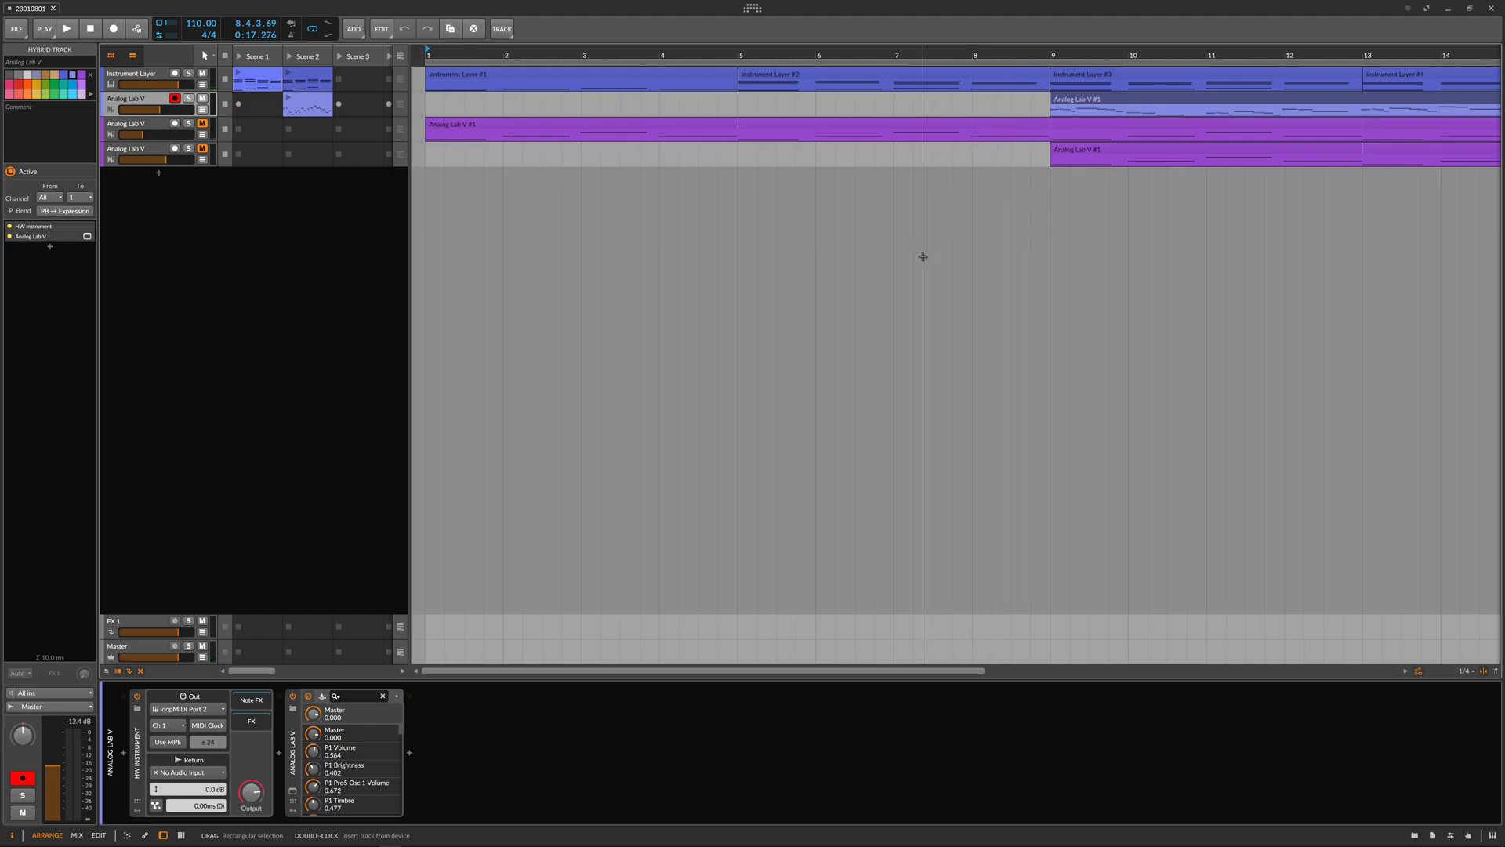
{"action": "key", "text": "alt+Tab"}
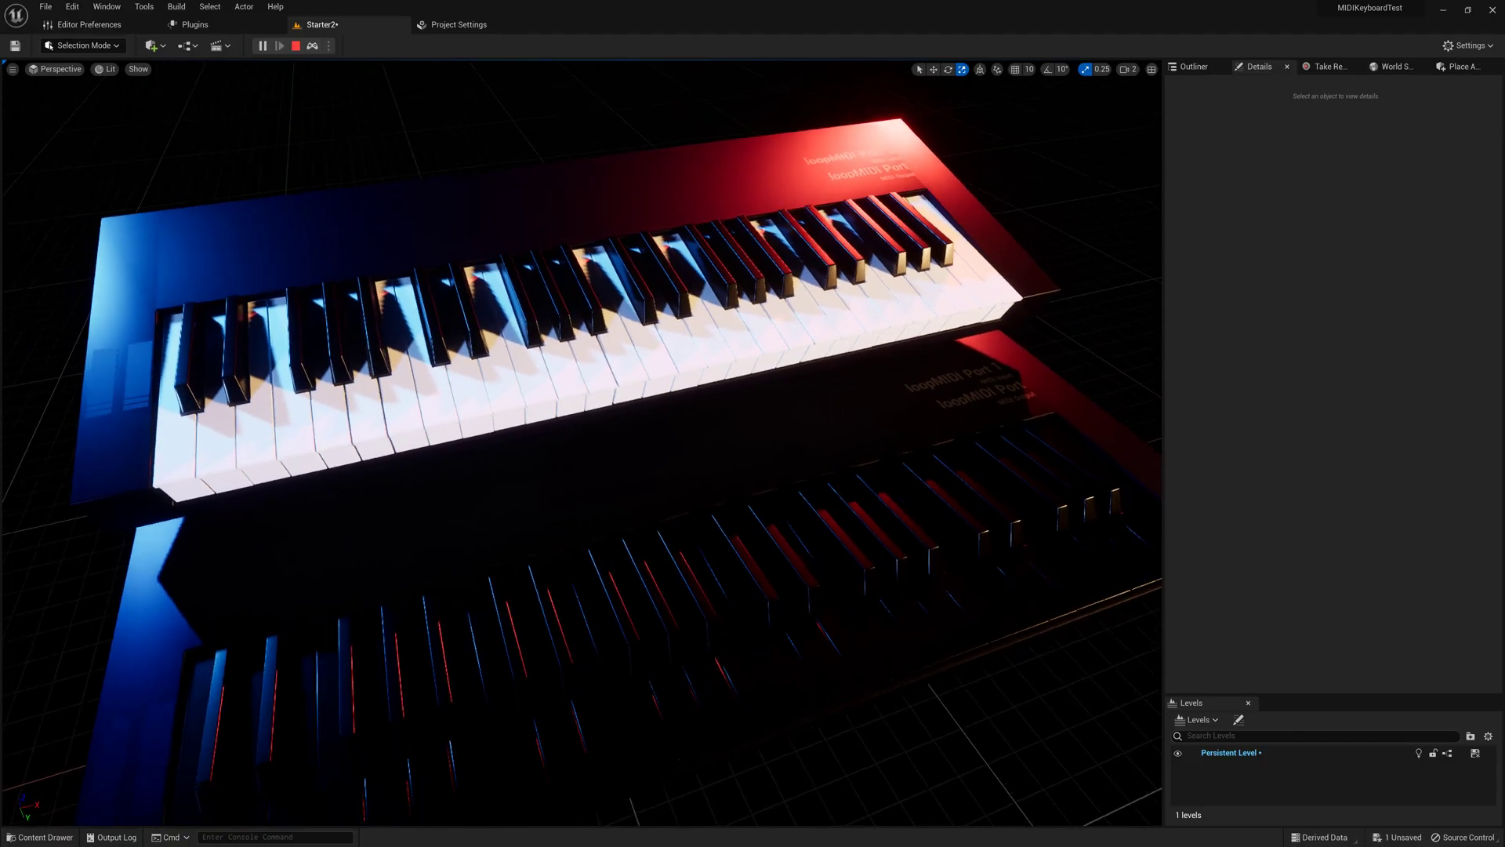